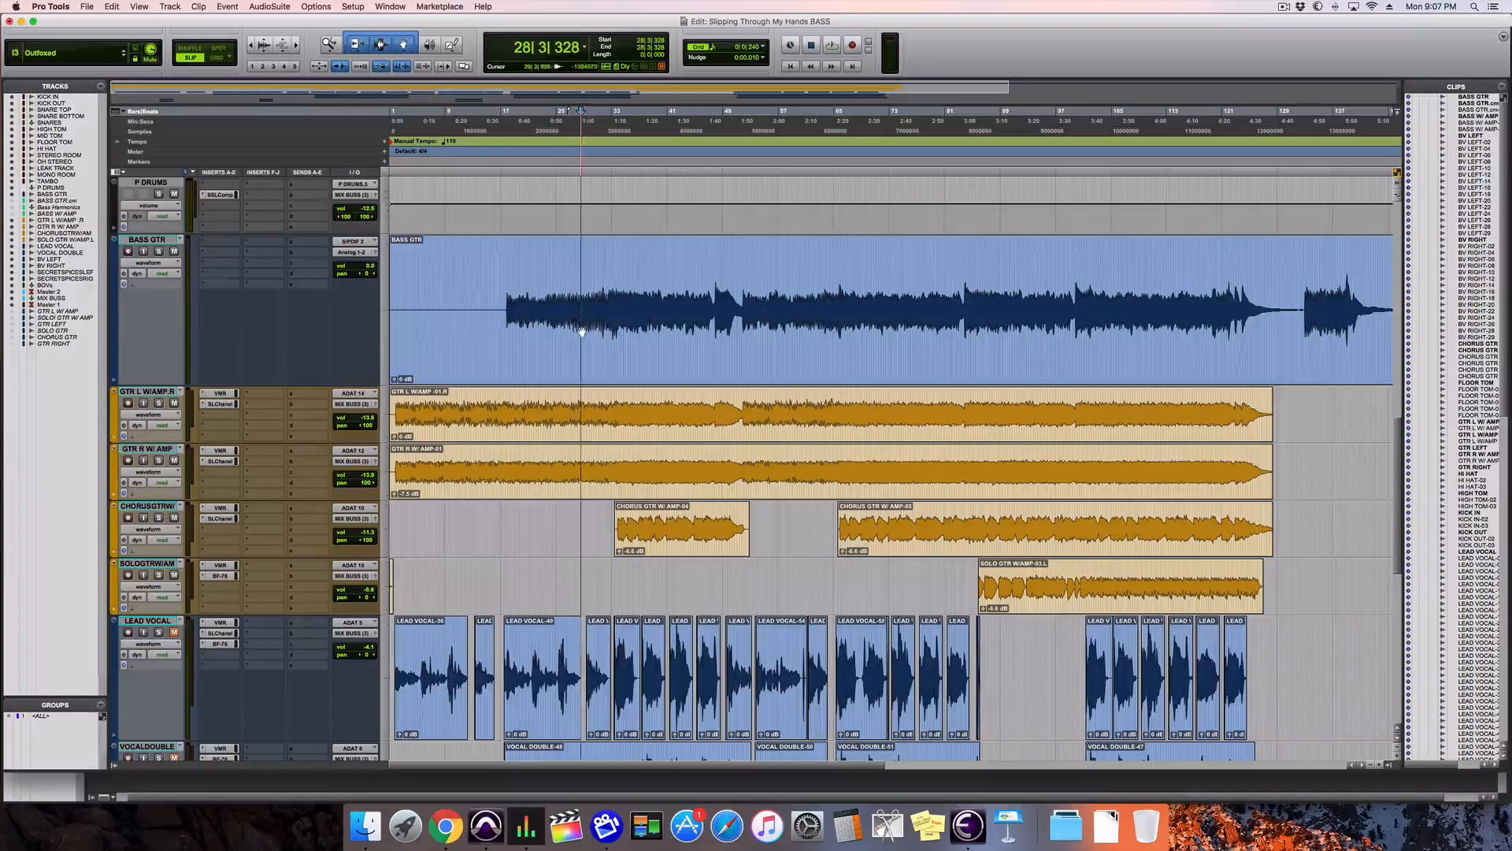
Step: Play the song and compare the BASS GTR track soloed and within the full mix, leaving it soloed
key(space)
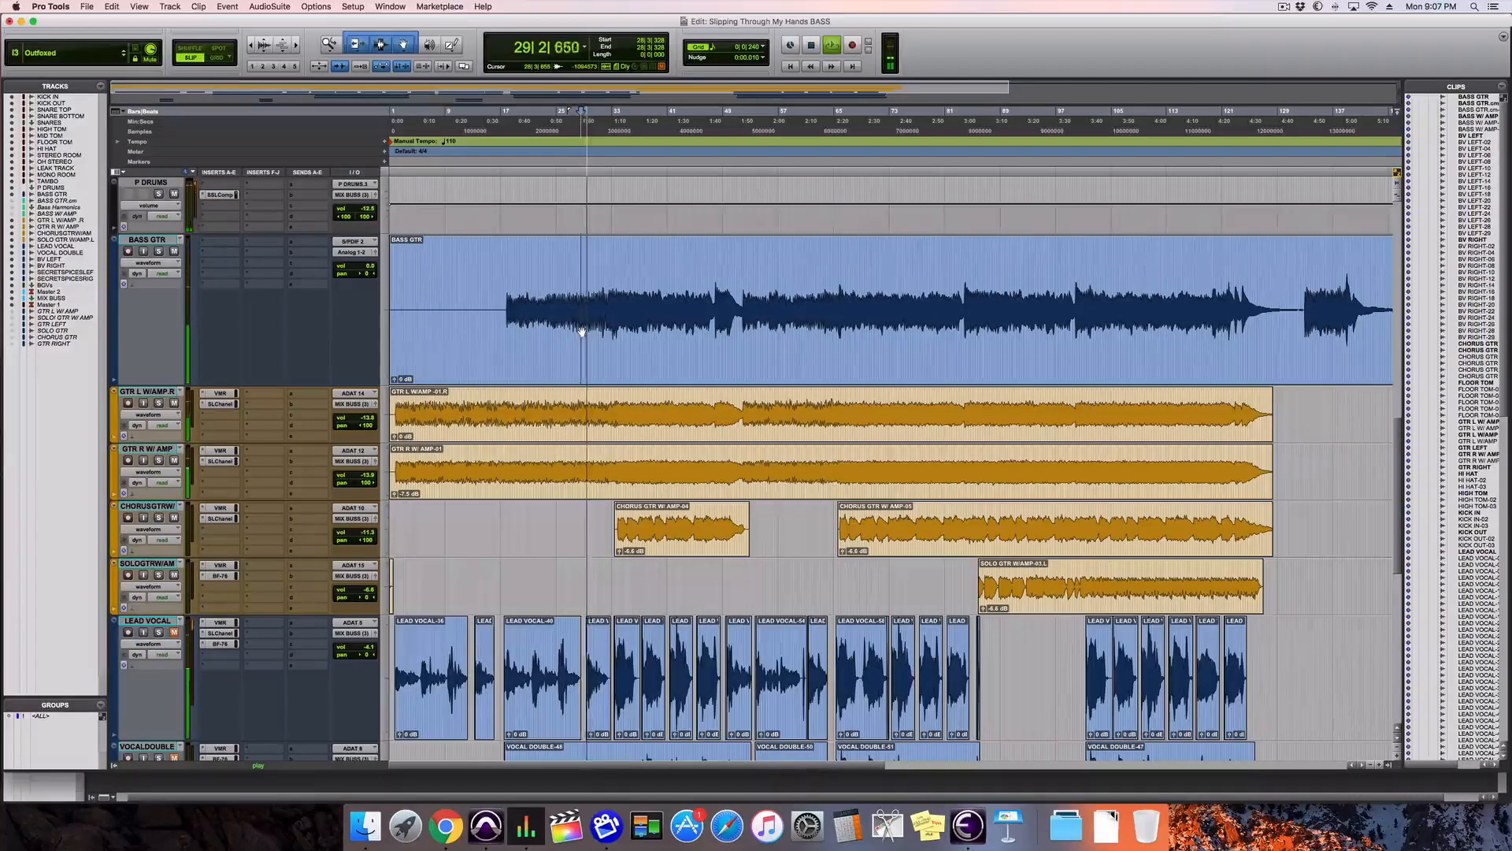
click(160, 252)
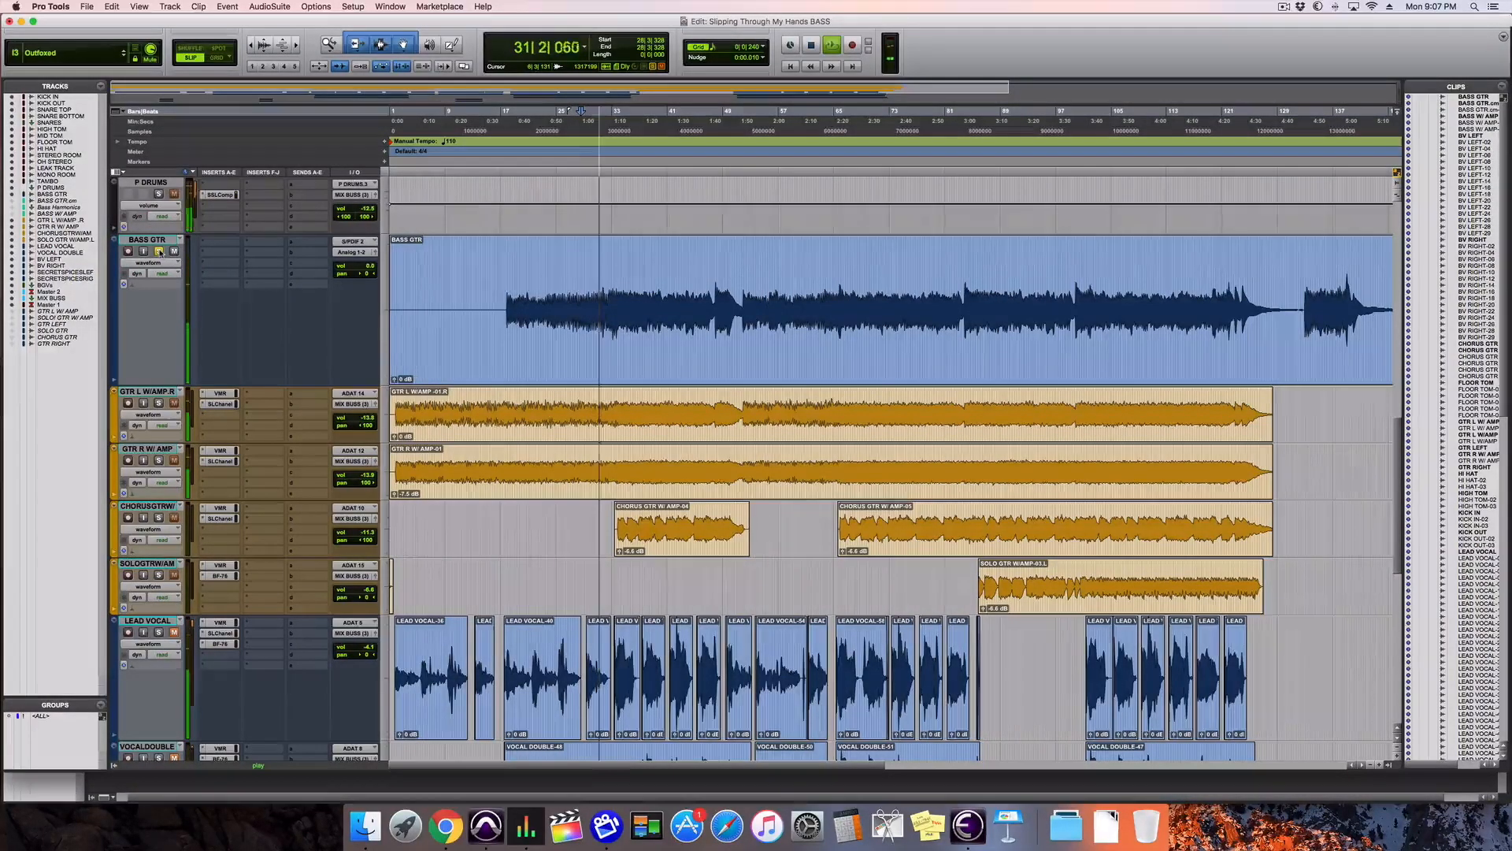
click(160, 252)
click(160, 252)
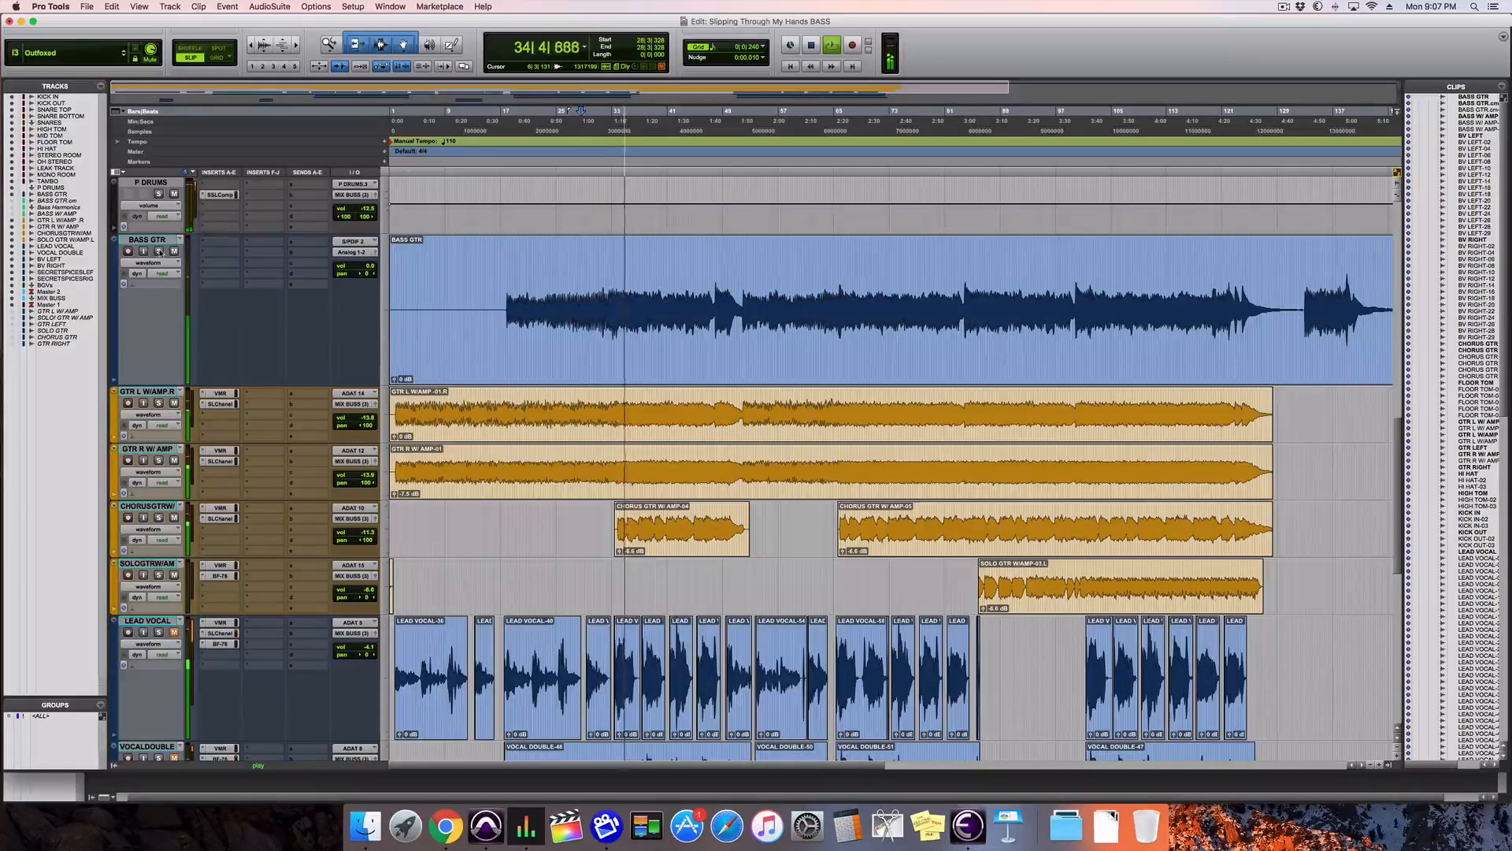
click(160, 252)
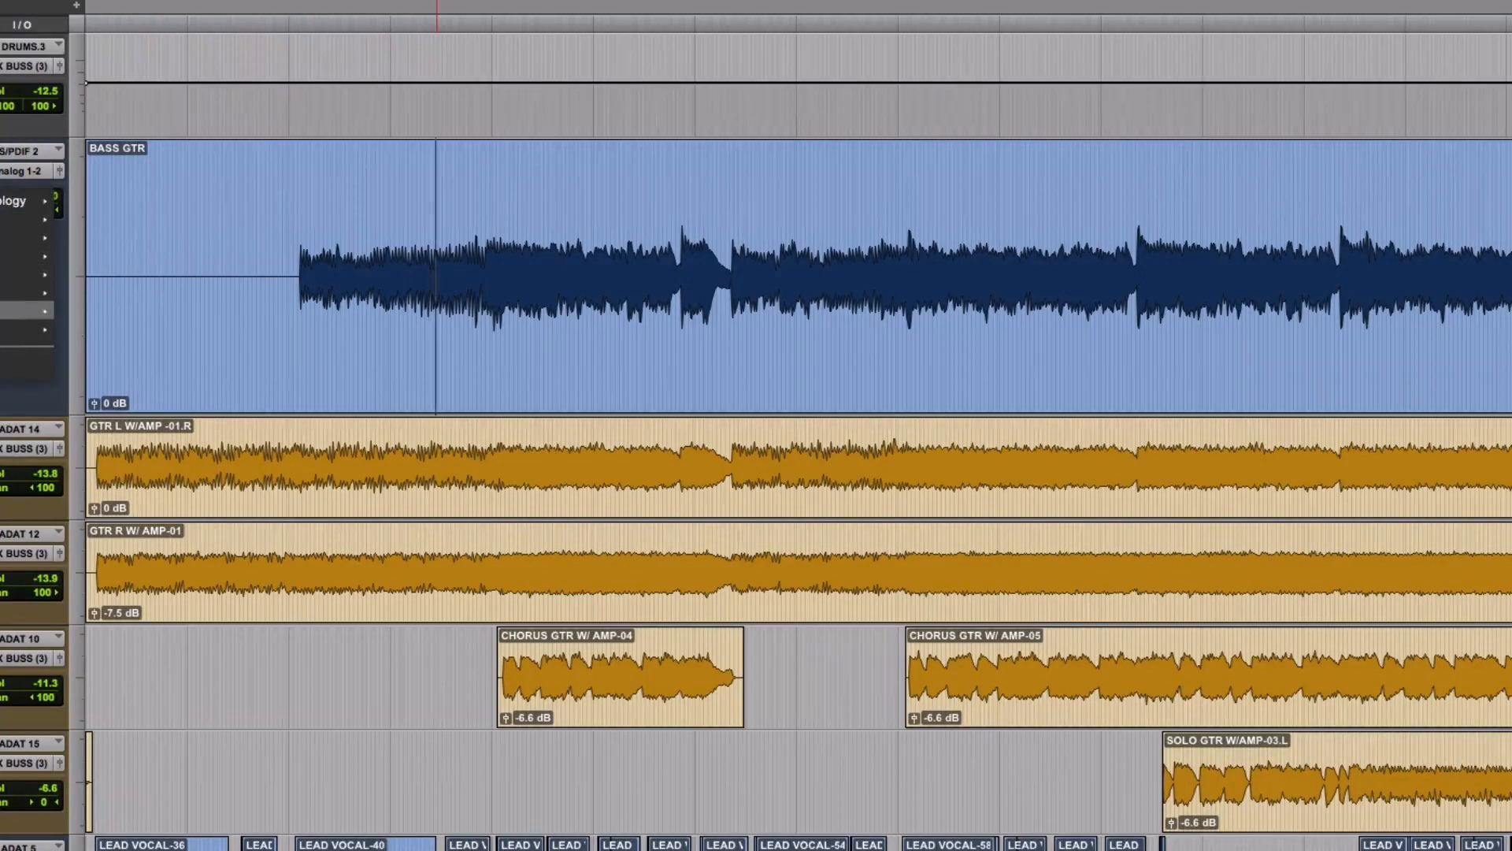
Step: Insert the SSLChannel plug-in on the BASS GTR track and switch its Analog setting off
mouse_move(25, 311)
click(133, 407)
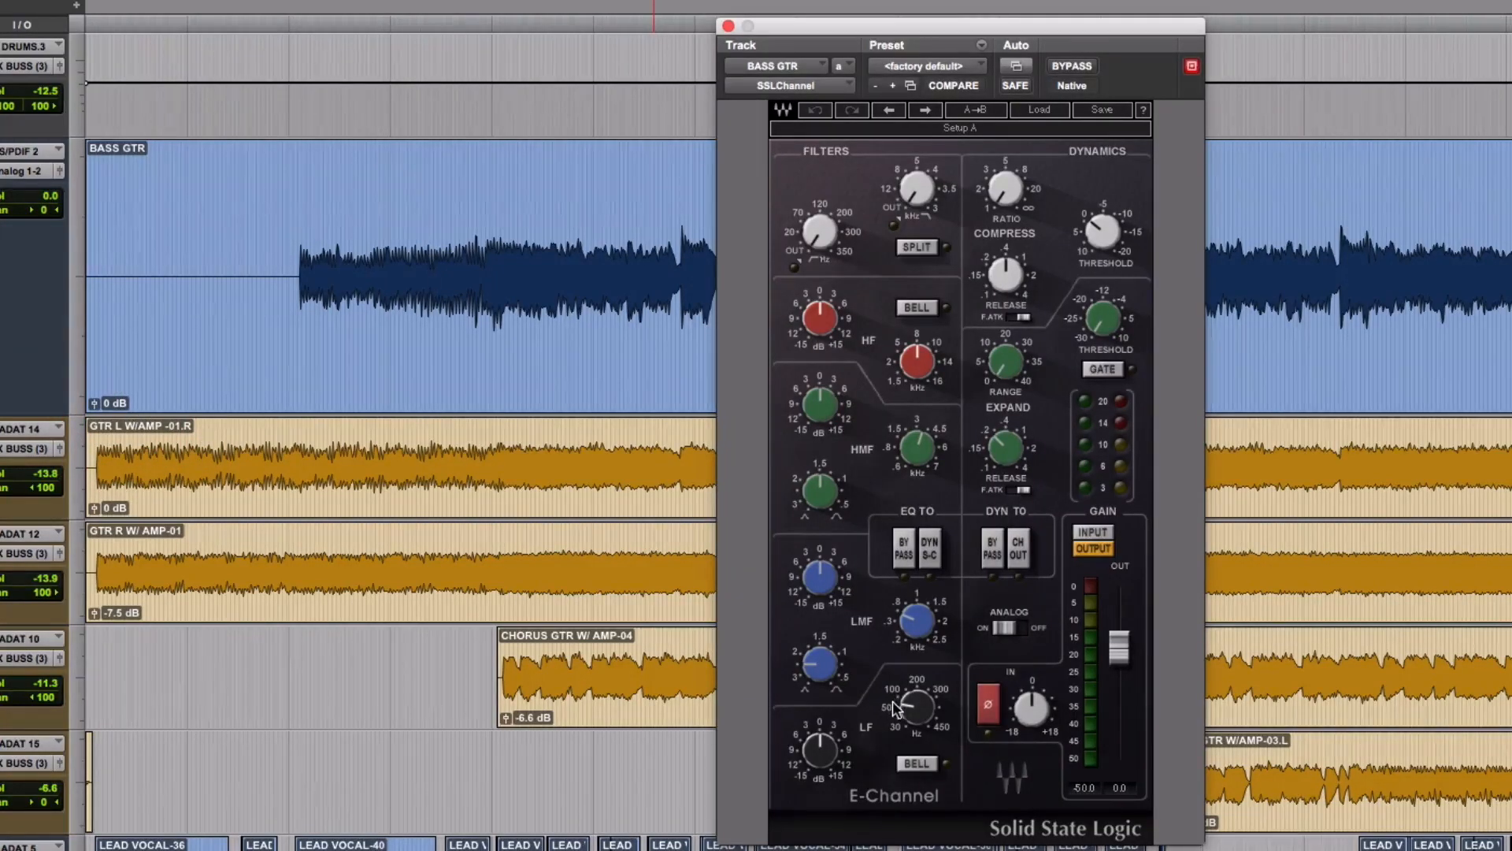
click(1016, 629)
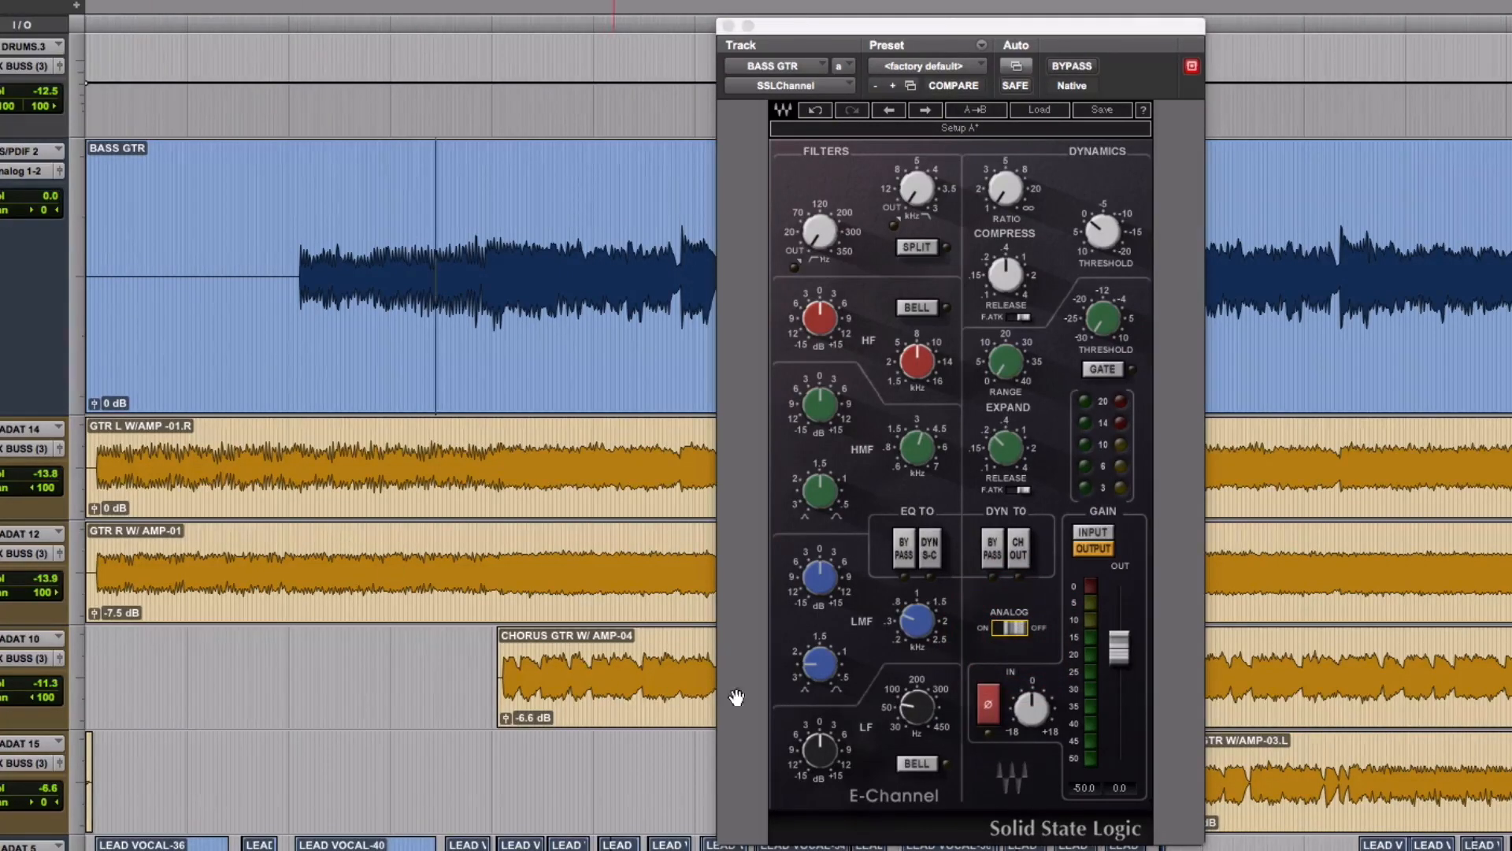
Step: Switch the SSLChannel LF band to bell and boost it at about 98 Hz, fine-tuning the gain during playback
click(916, 764)
drag(843, 757, 843, 713)
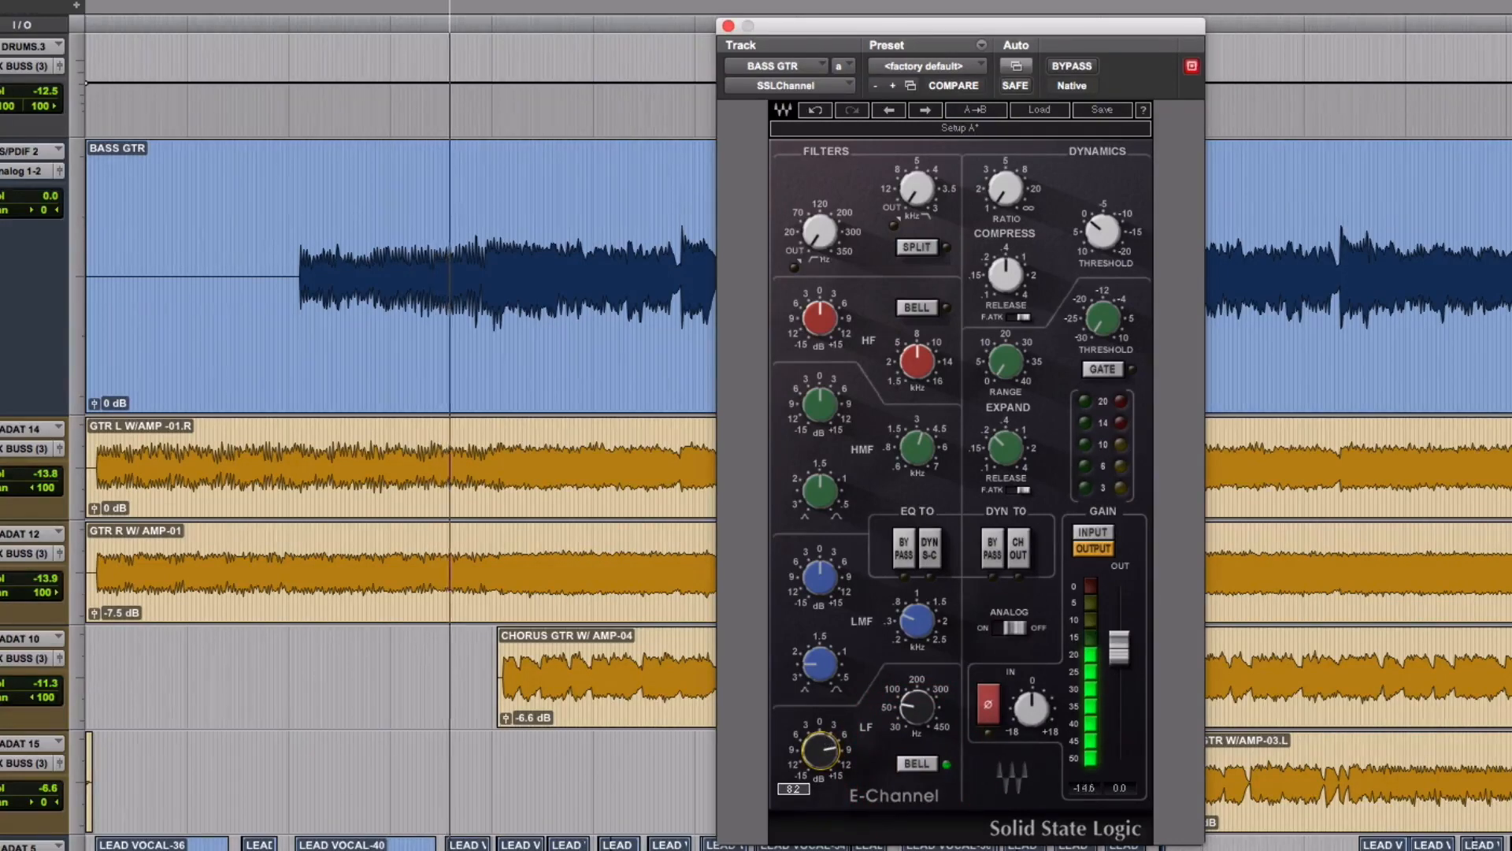
drag(919, 712, 918, 682)
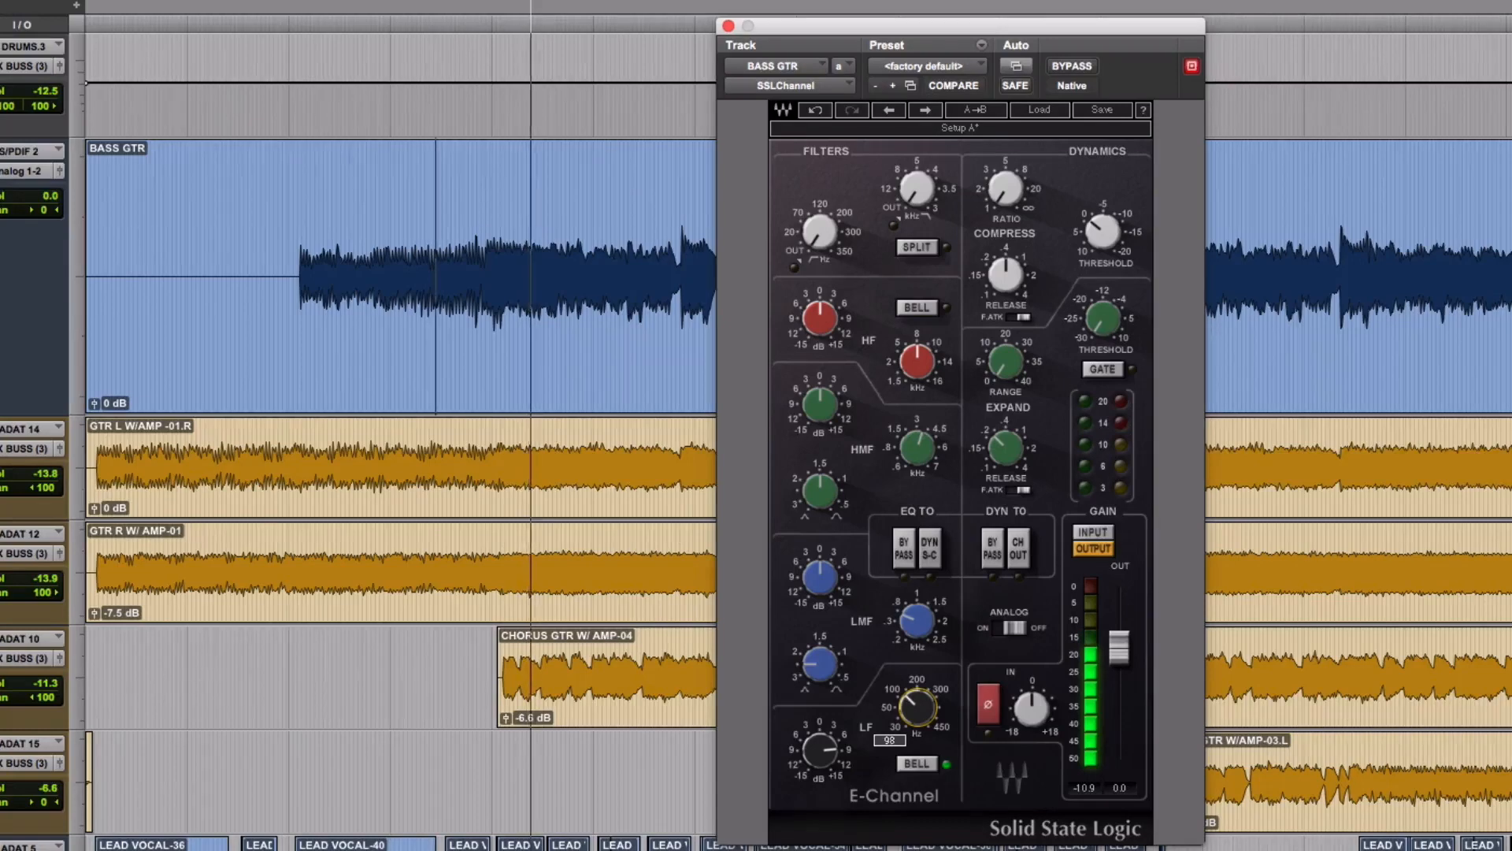
drag(833, 753, 832, 745)
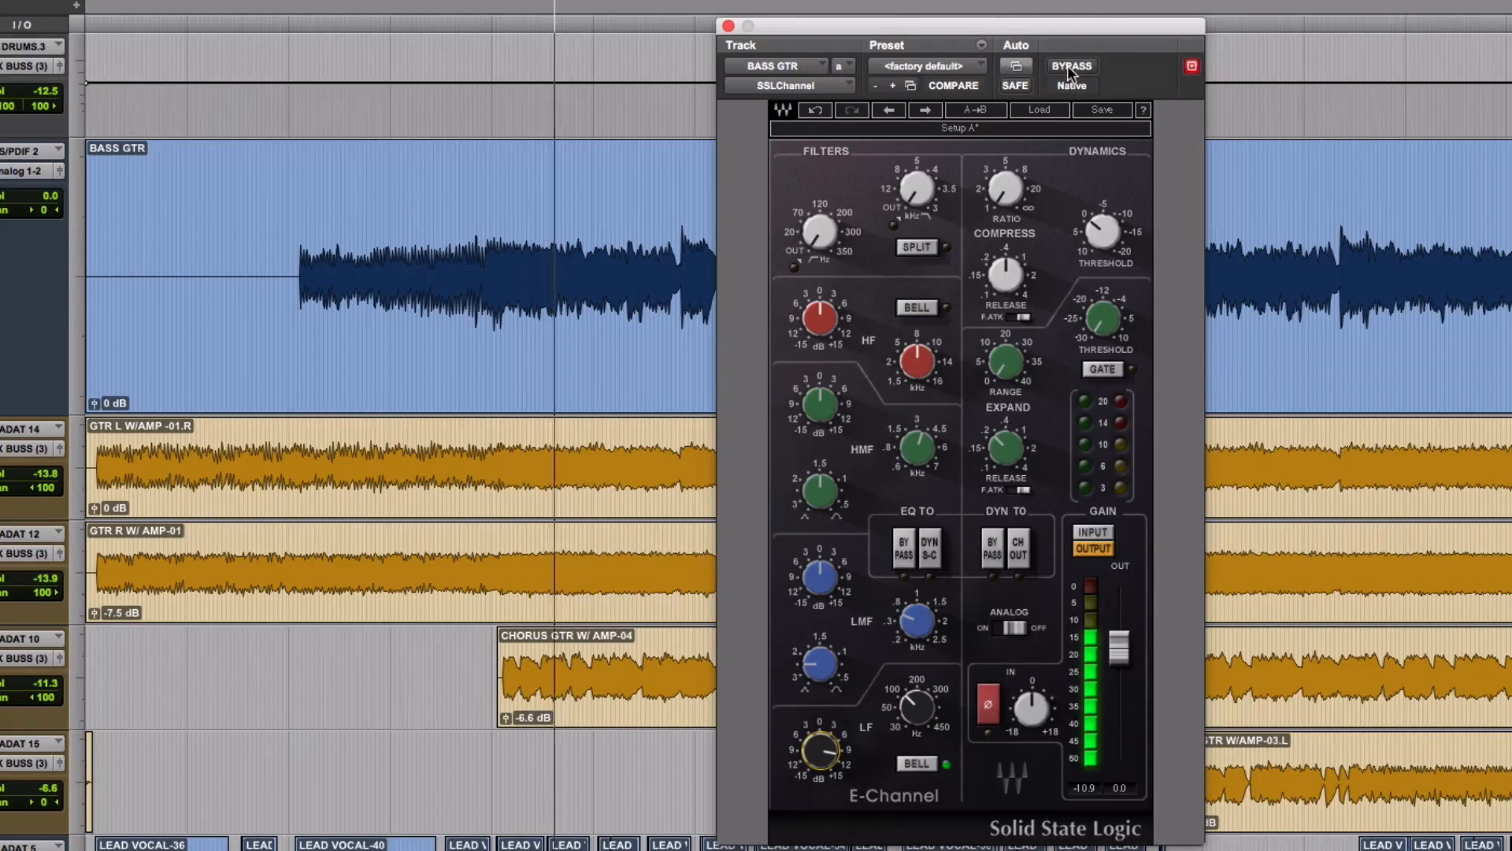
drag(832, 744, 833, 763)
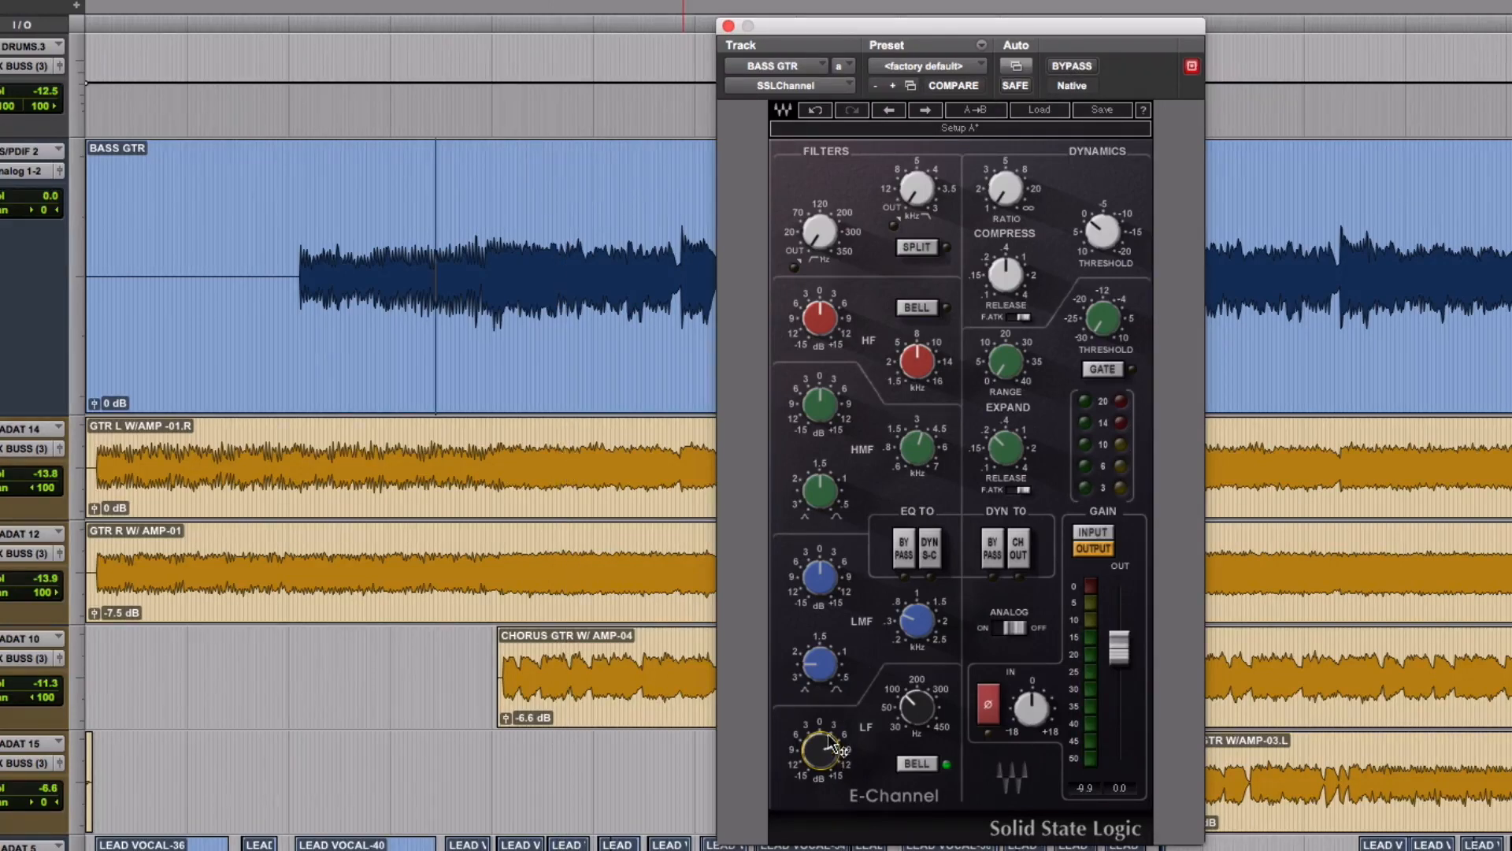
Step: Boost the LMF band and sweep its frequency during playback to find the muddy area, then cut it by about 5.6 dB
mouse_move(821, 576)
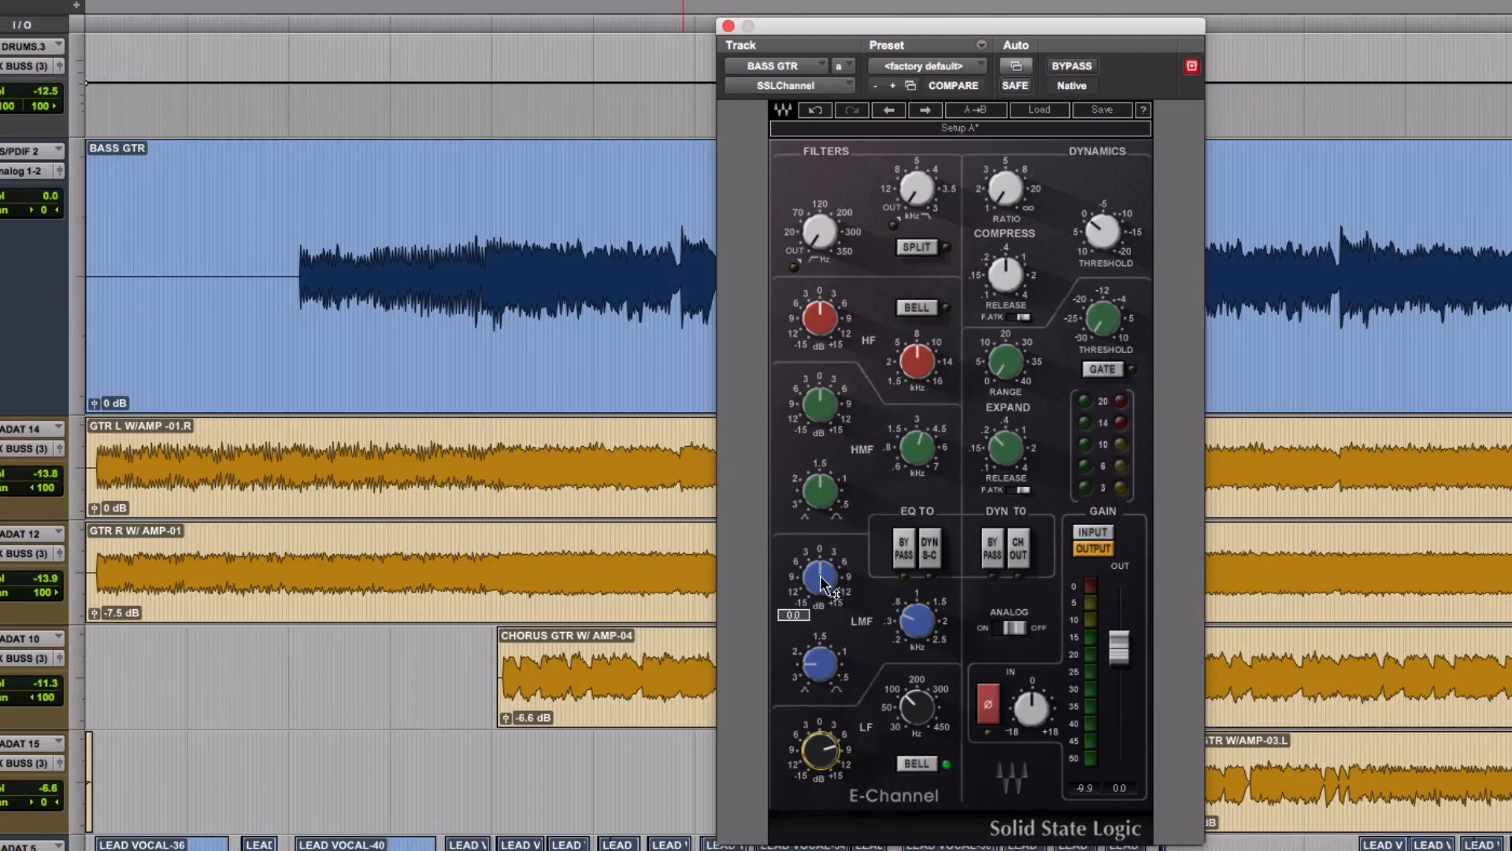
key(space)
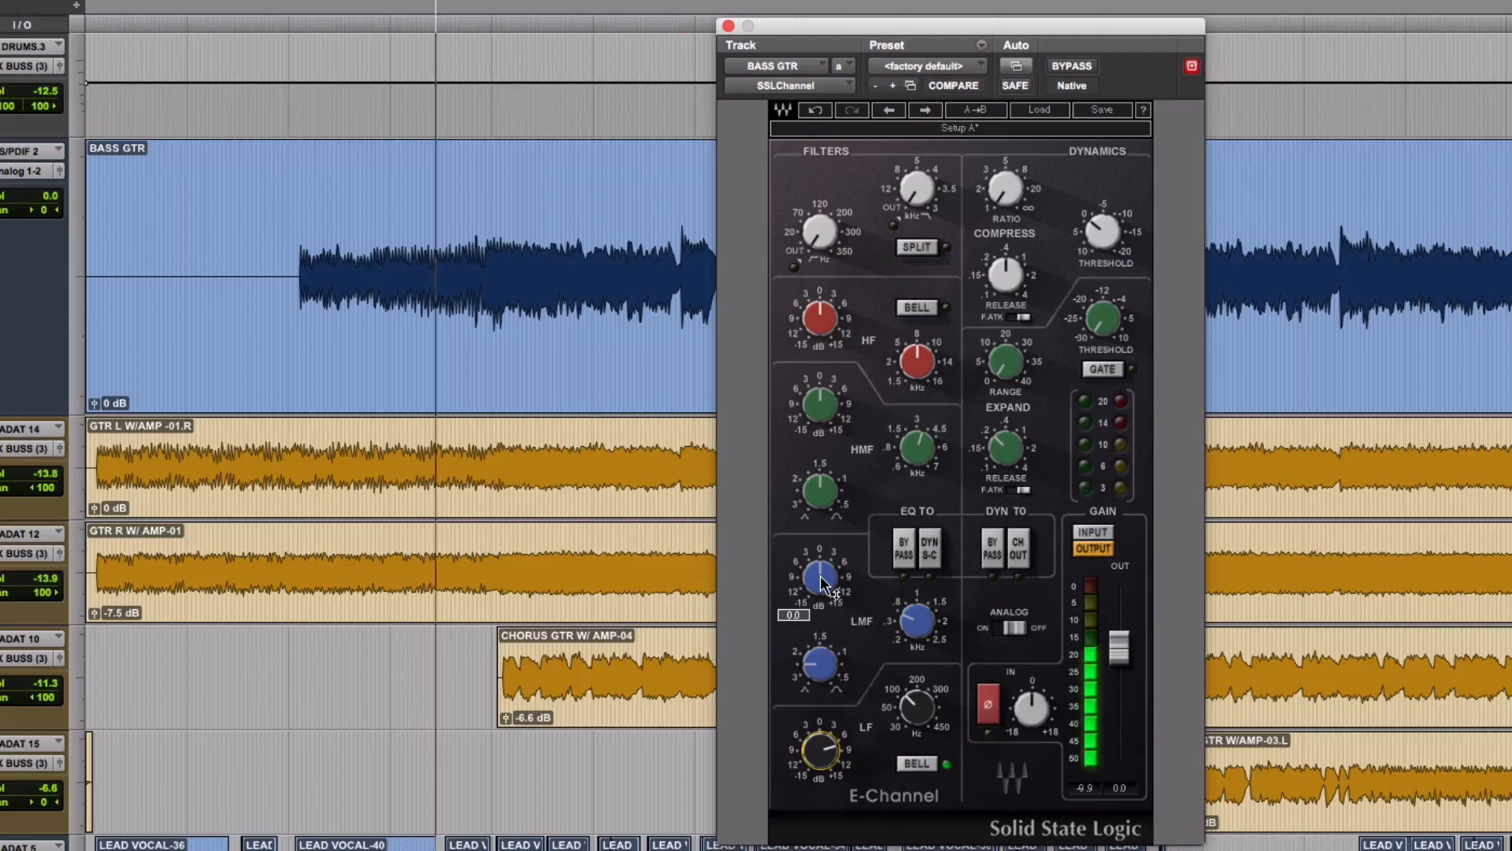
drag(820, 580, 821, 544)
click(902, 622)
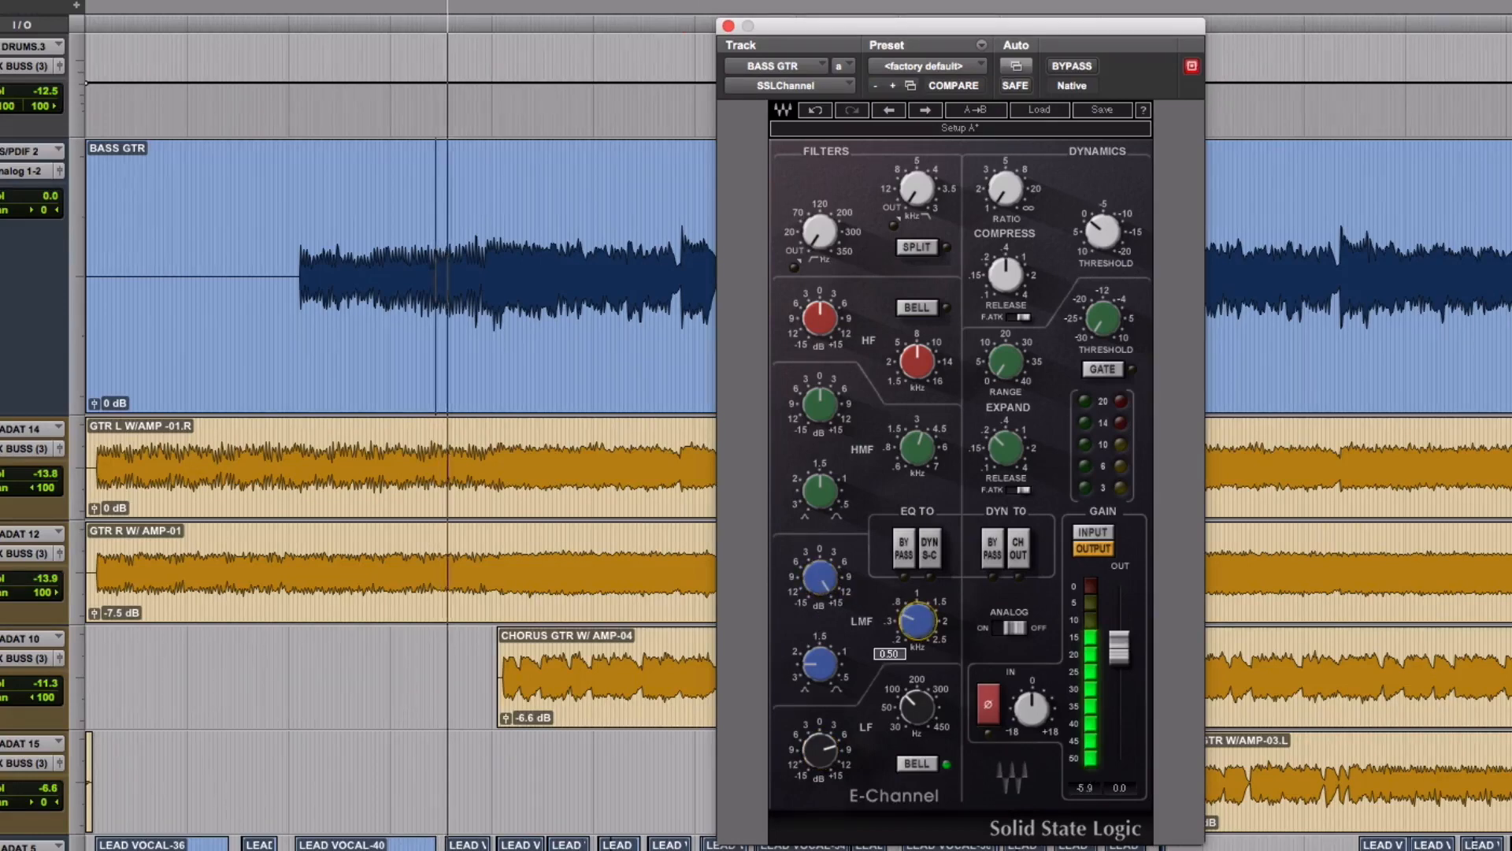
drag(916, 622, 916, 617)
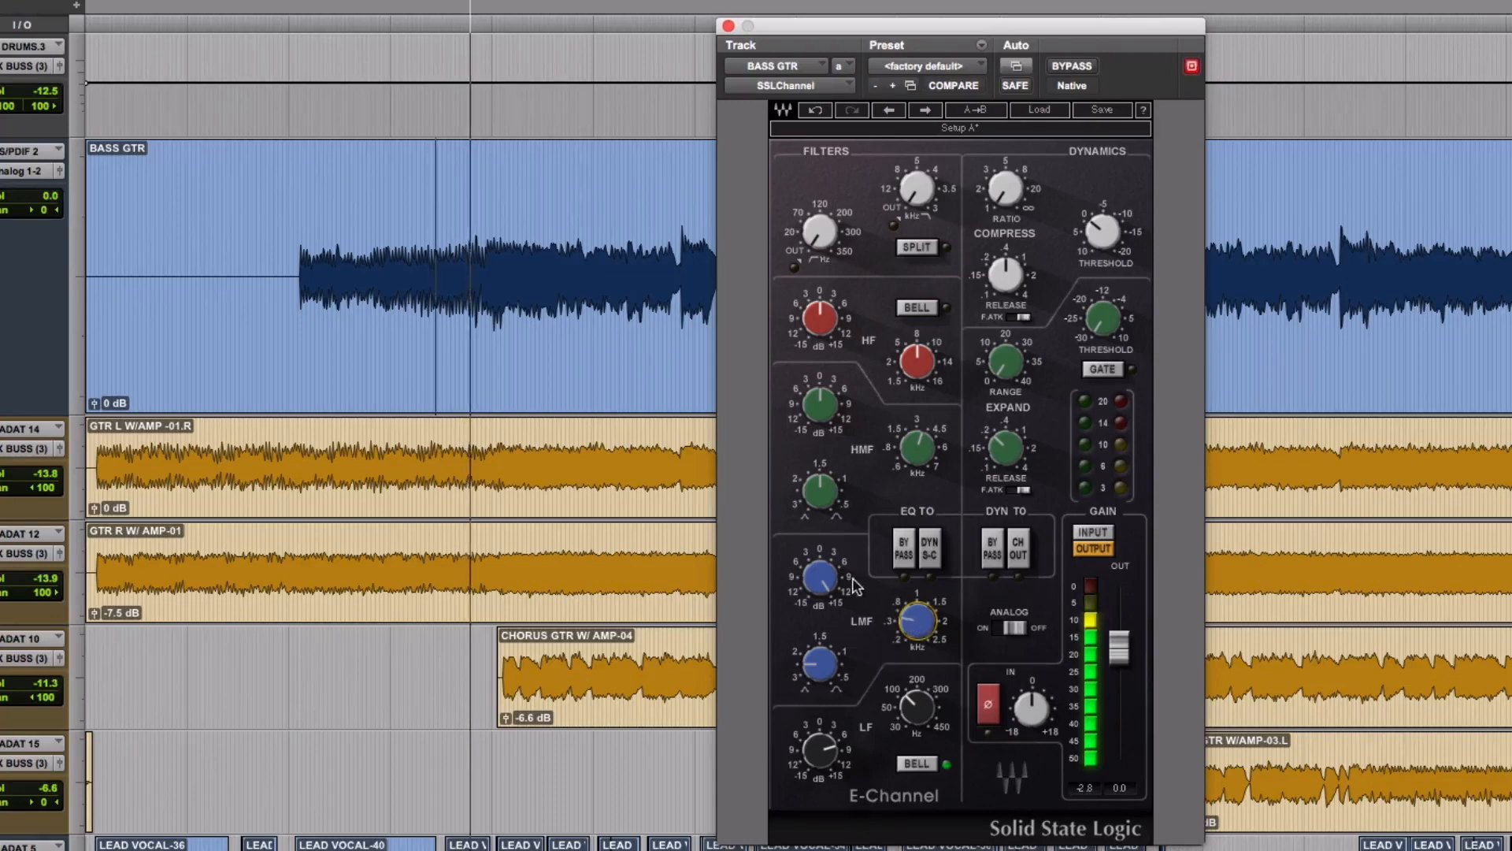
drag(821, 579, 821, 626)
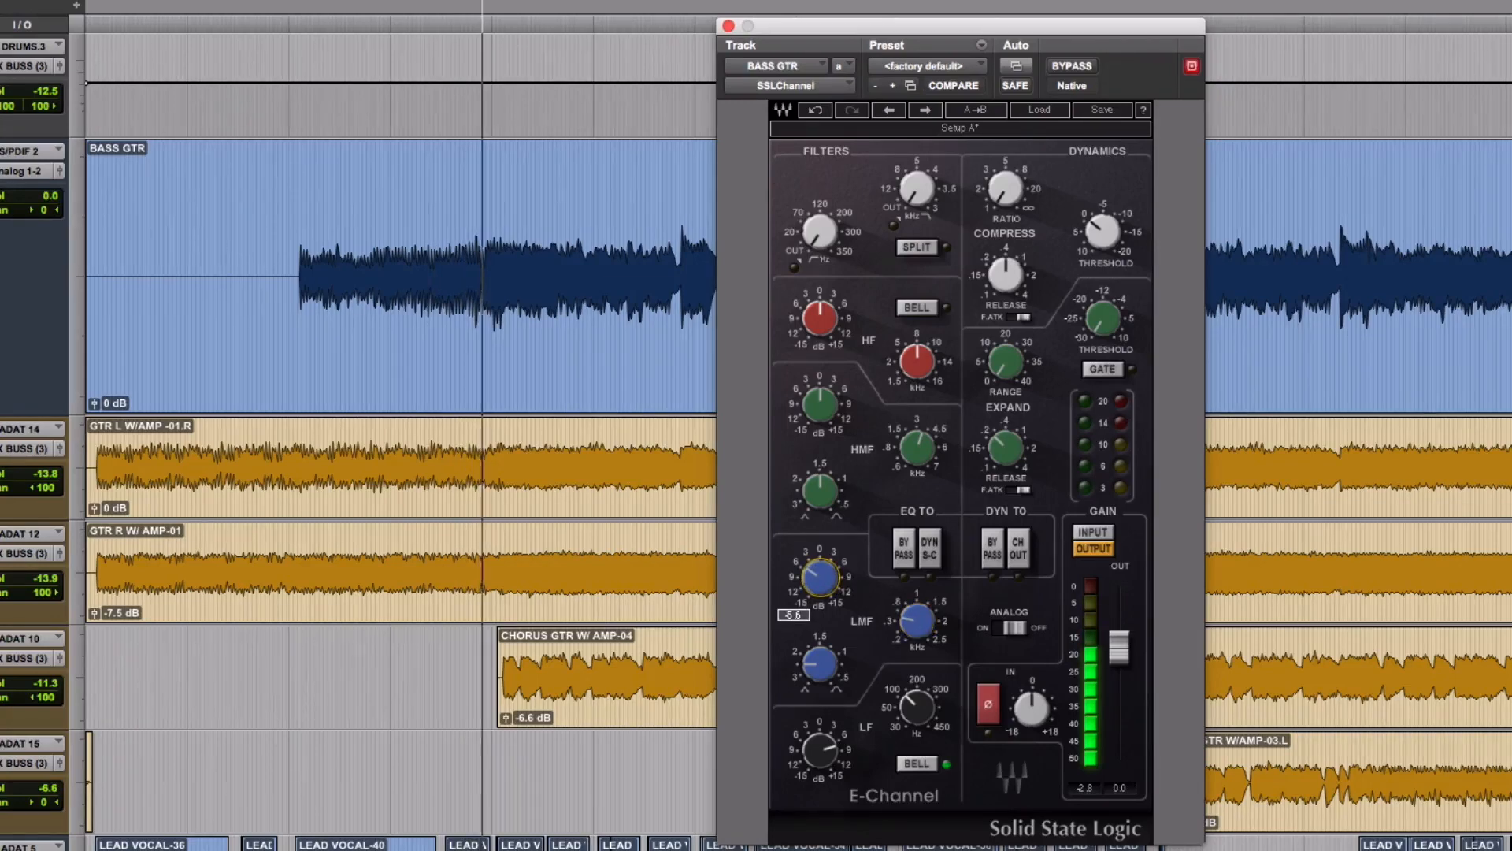
key(space)
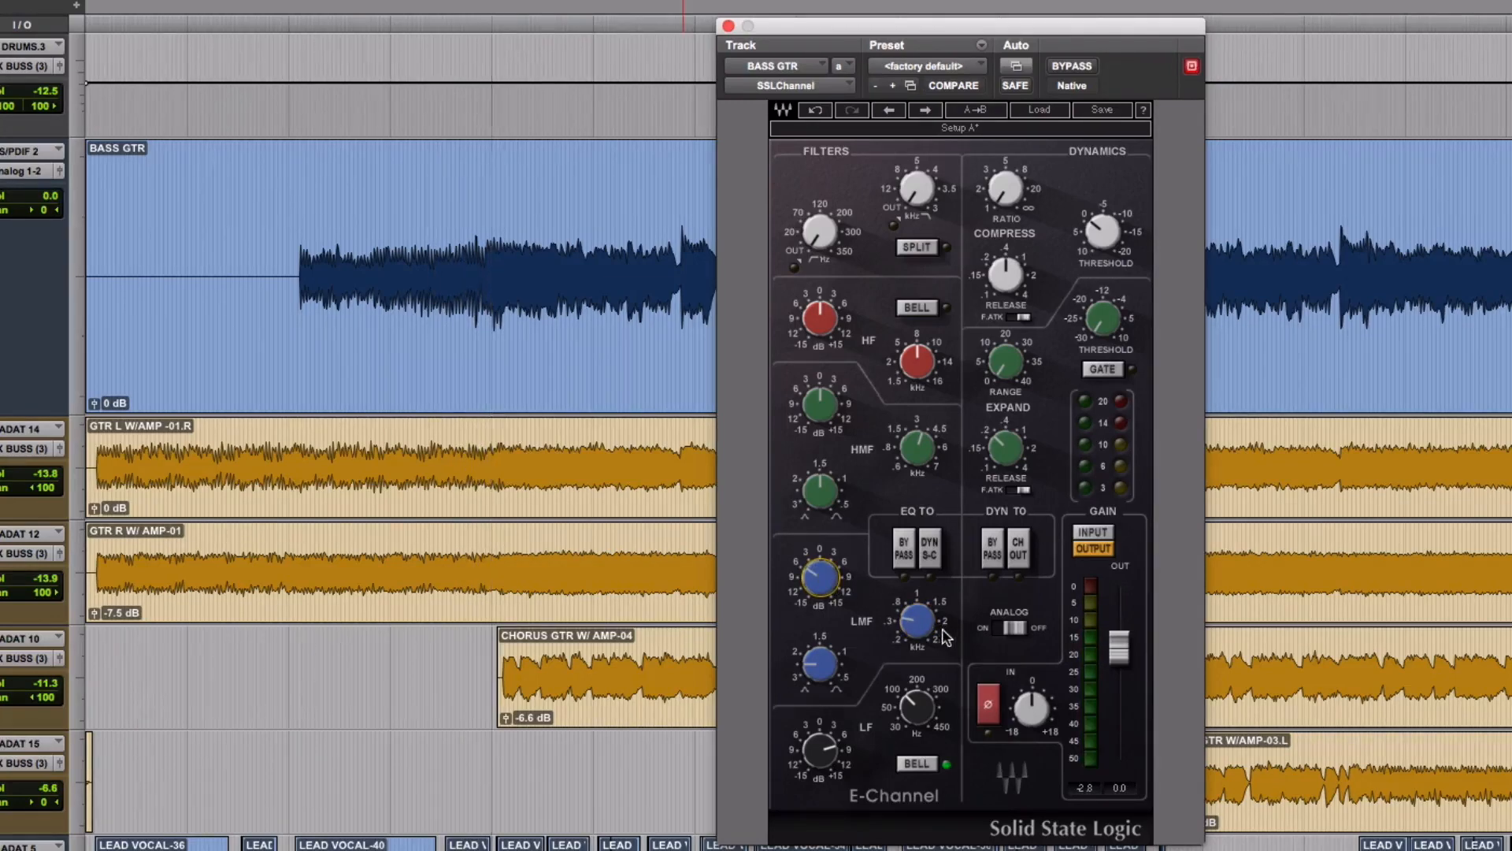
click(918, 622)
Step: Play the bass and compare it with the SSLChannel bypassed and active, leave it active and close the plug-in window
key(space)
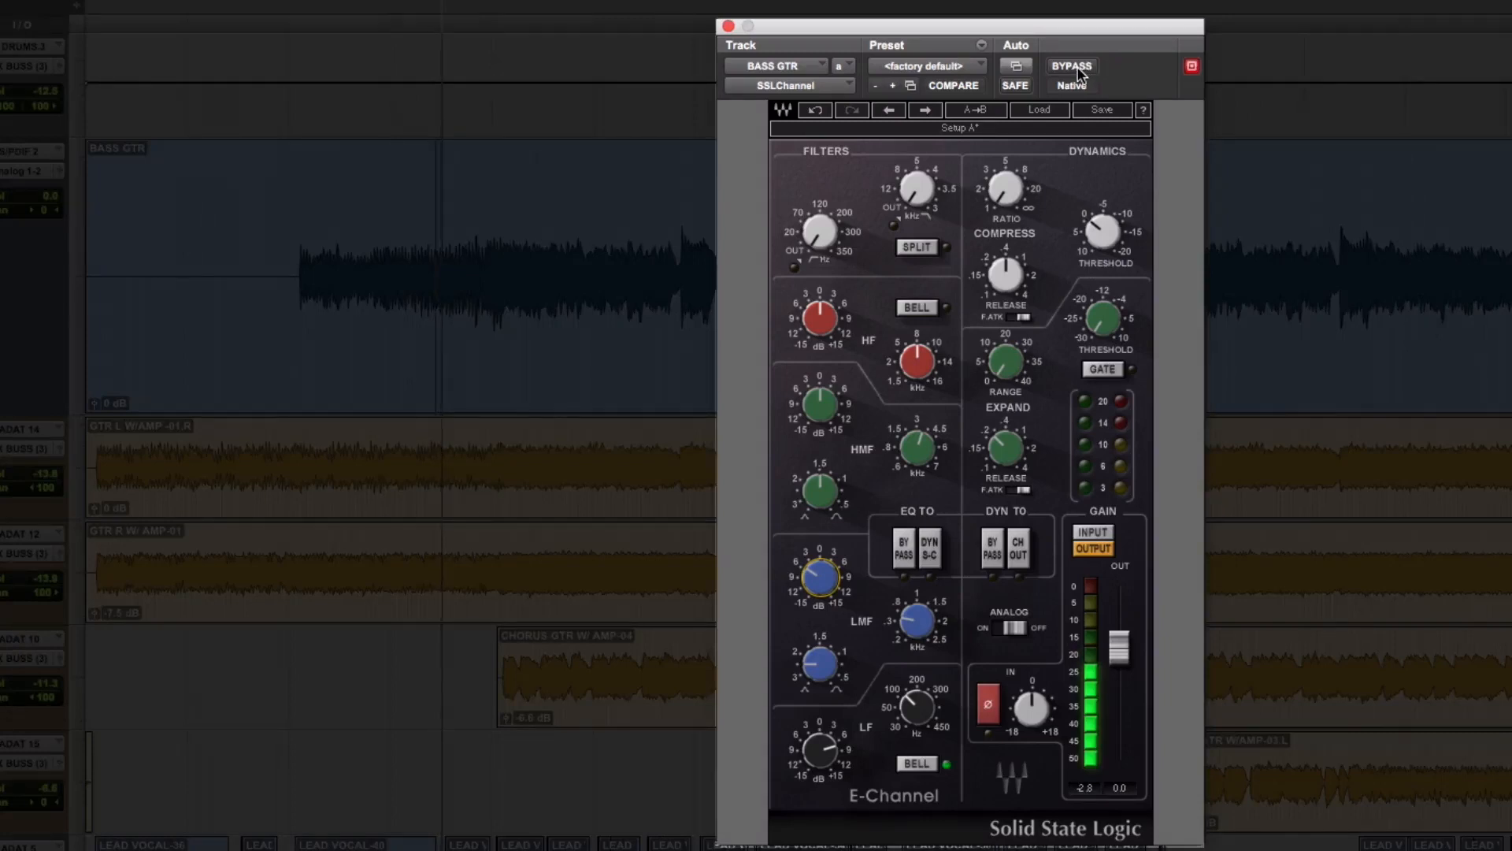
click(1079, 71)
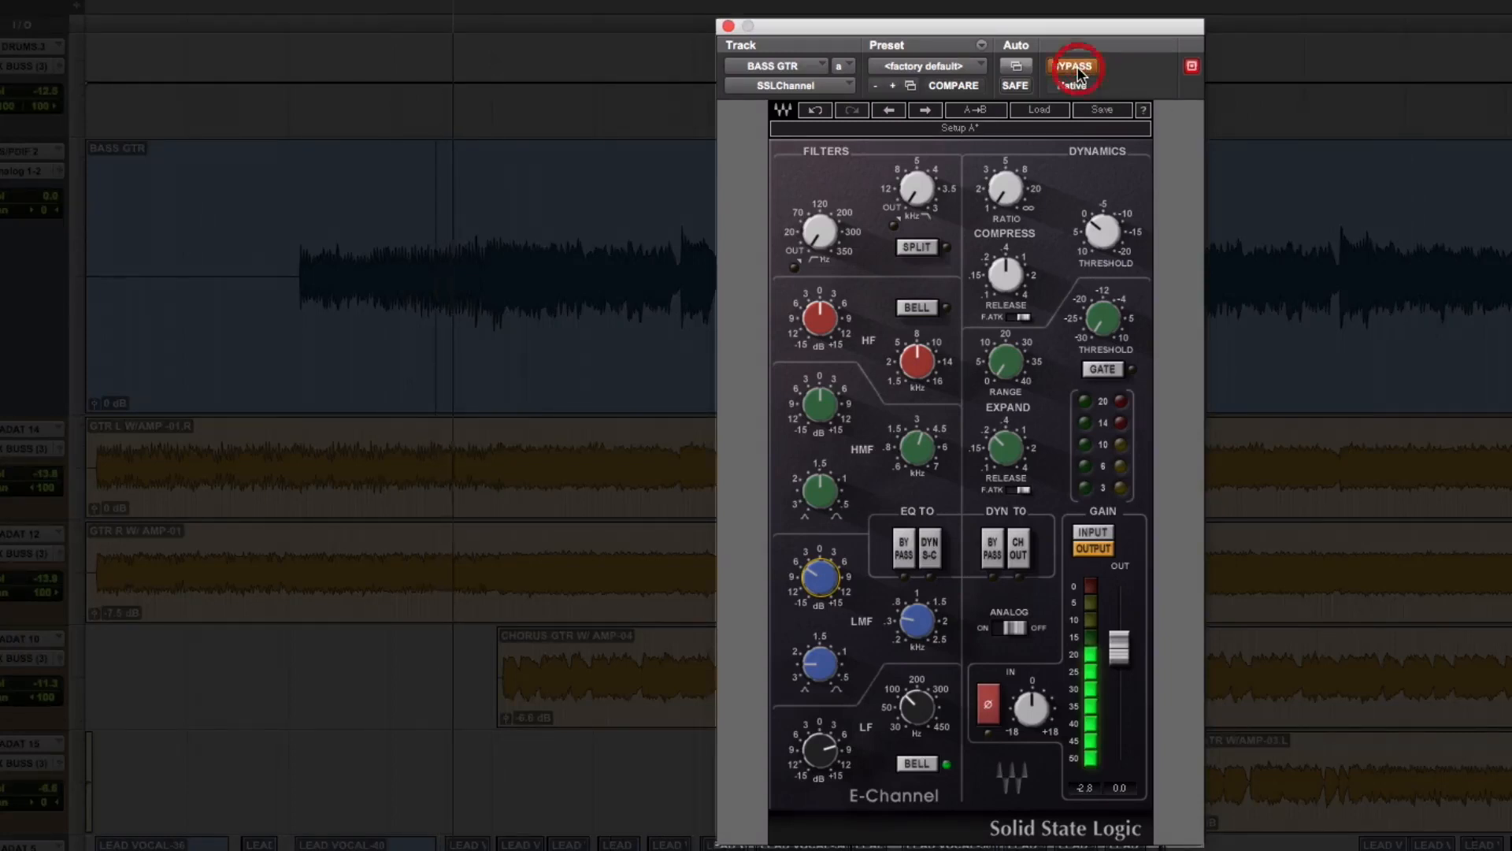
click(1078, 69)
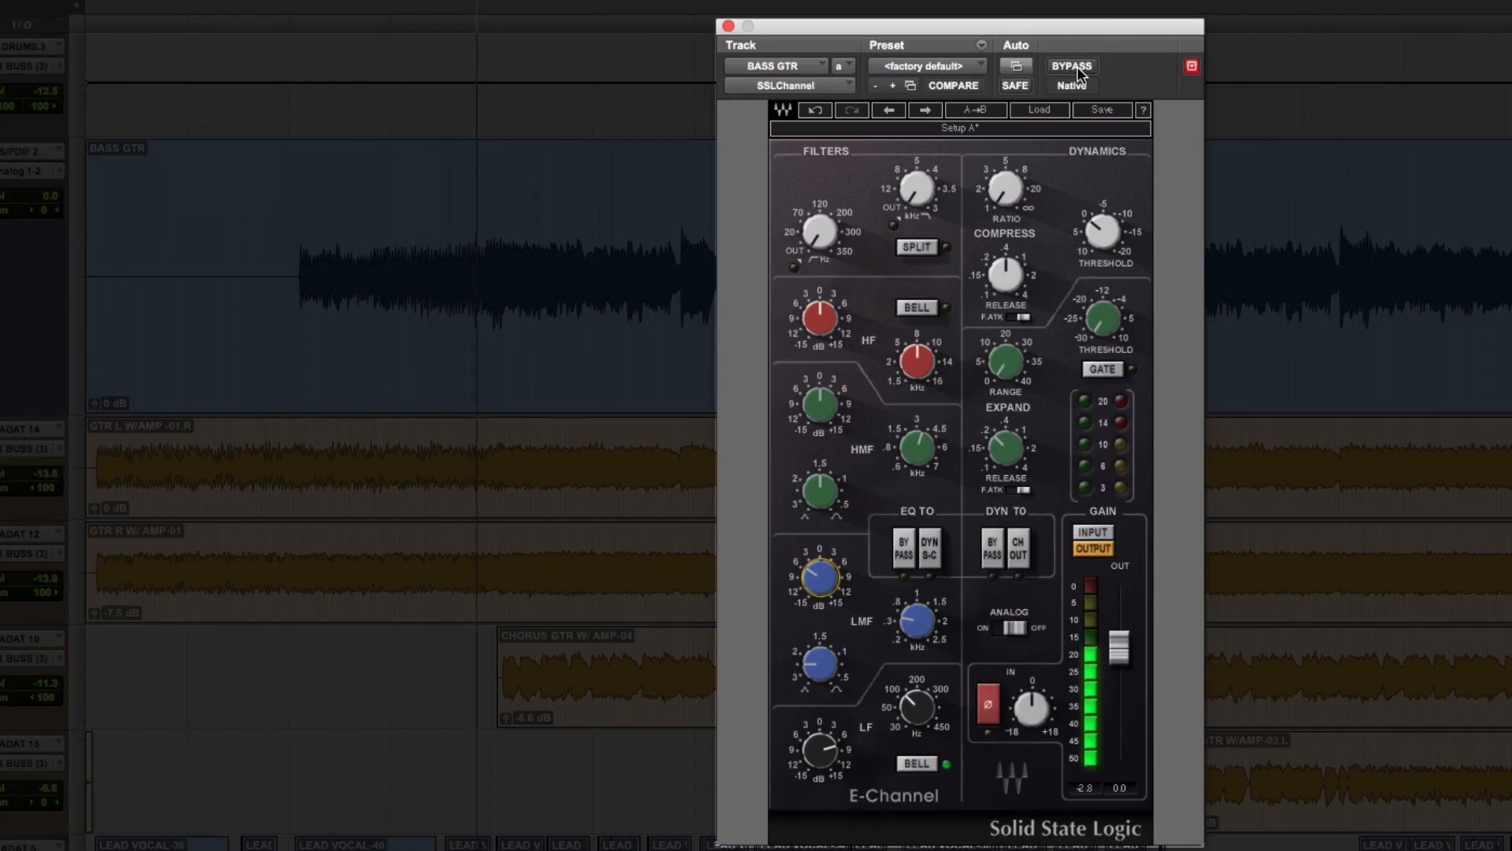
click(1078, 70)
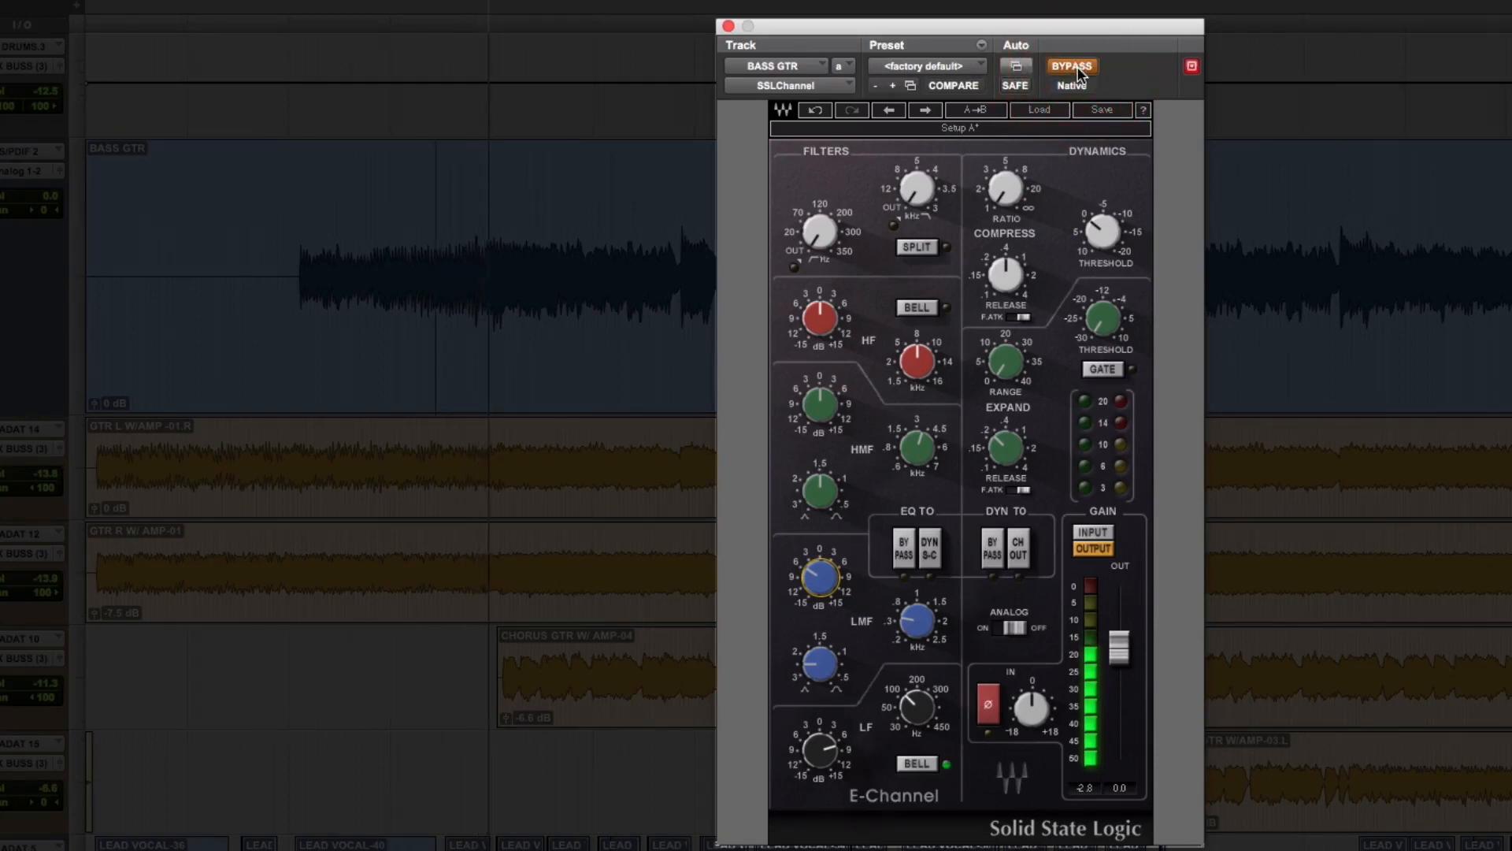
click(1078, 69)
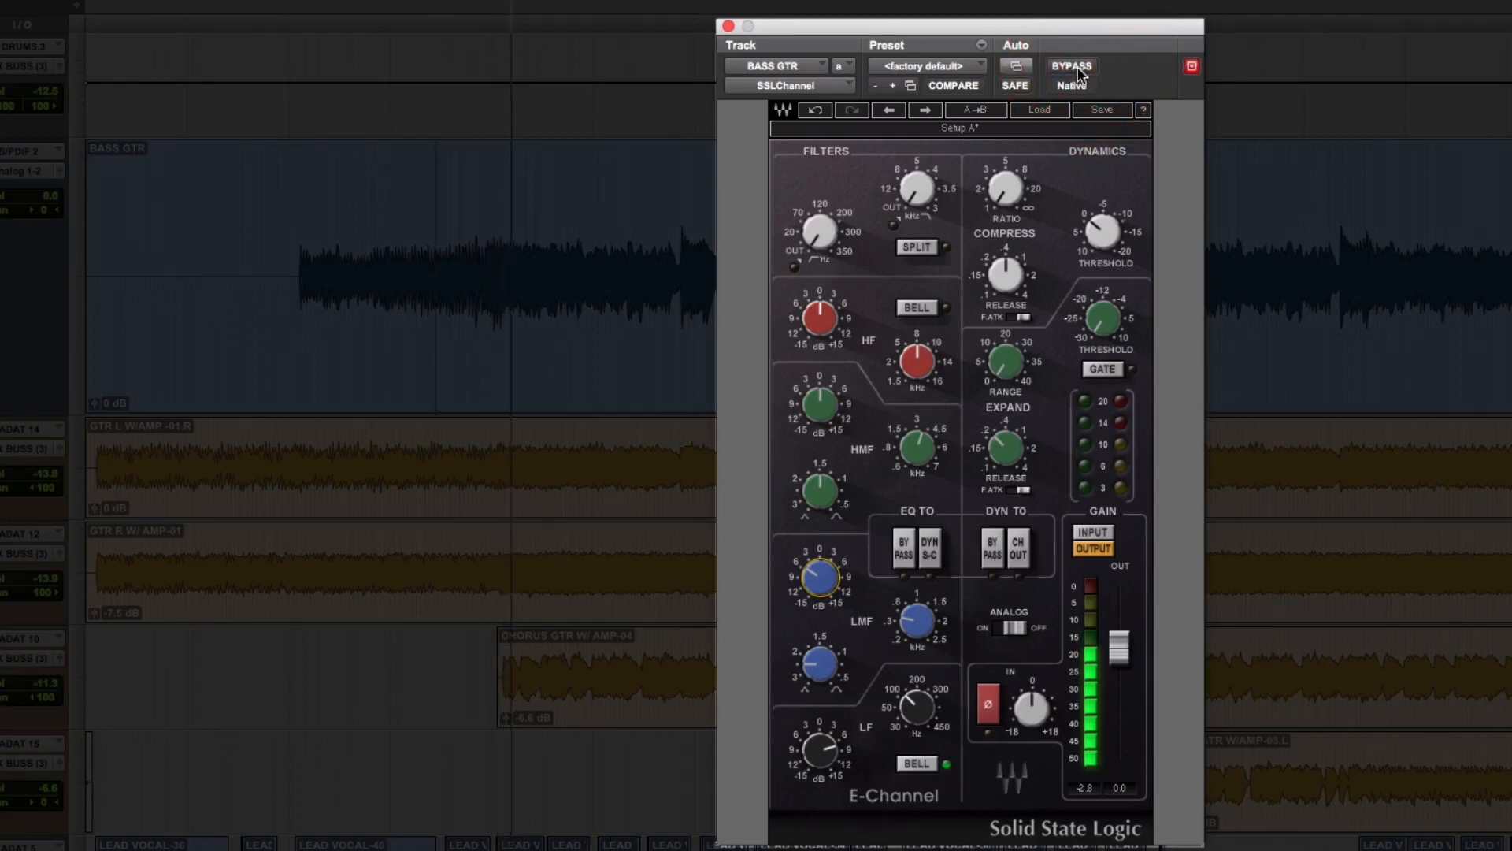
click(1078, 70)
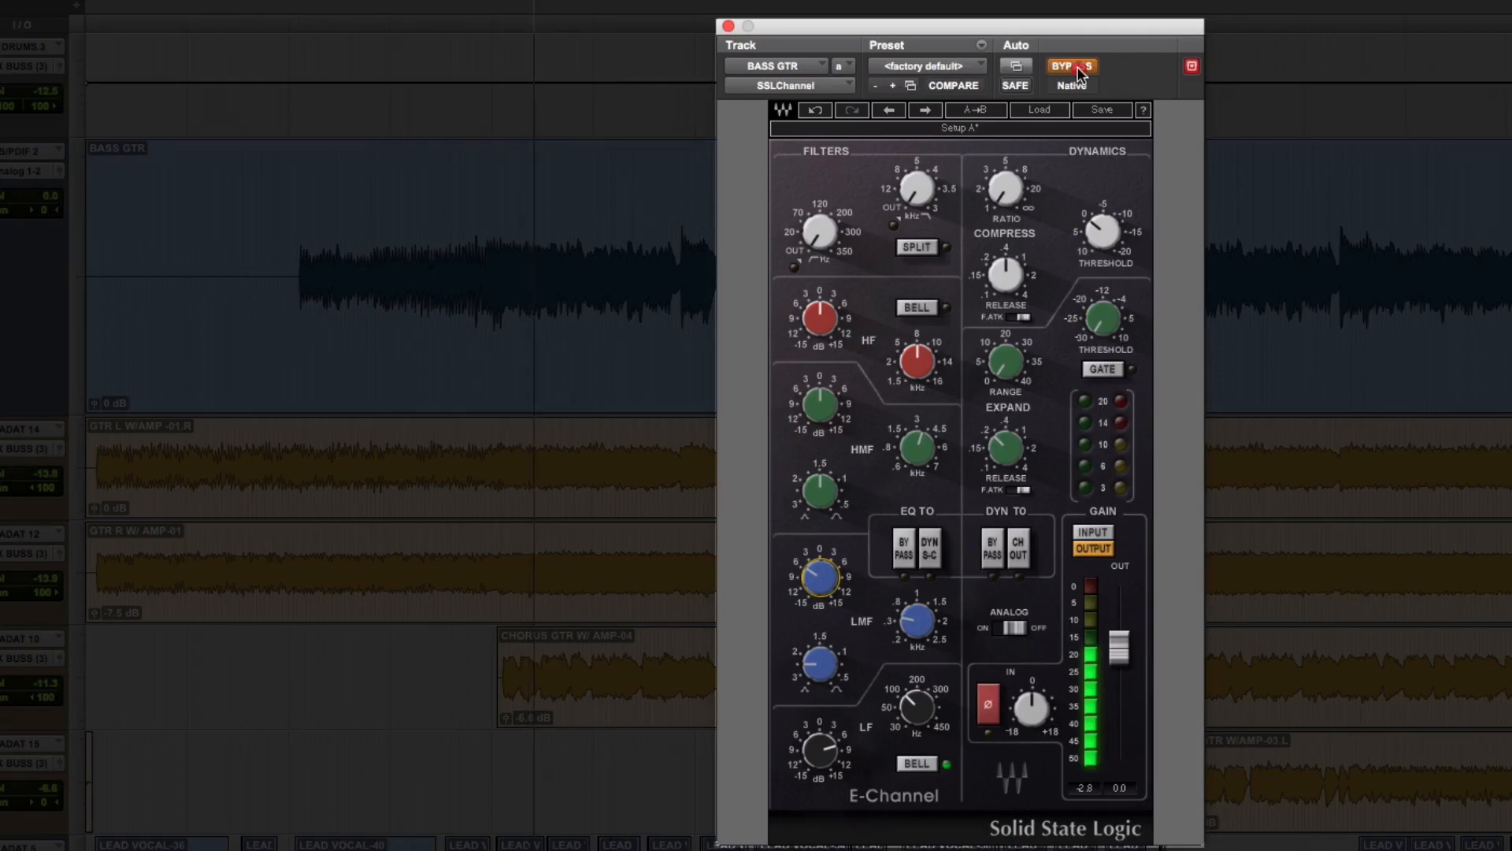
click(1078, 69)
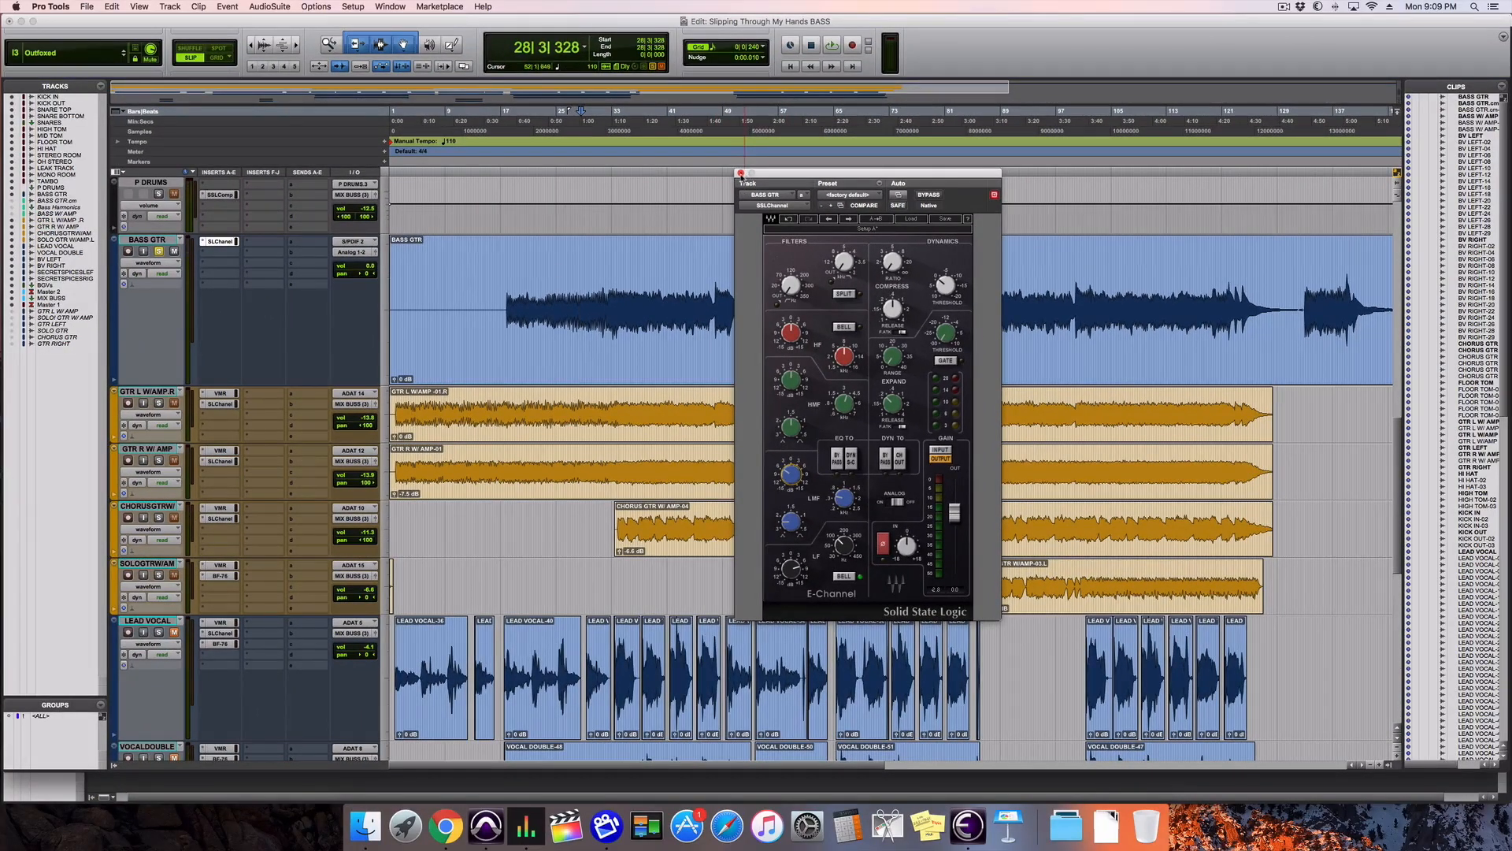
click(740, 172)
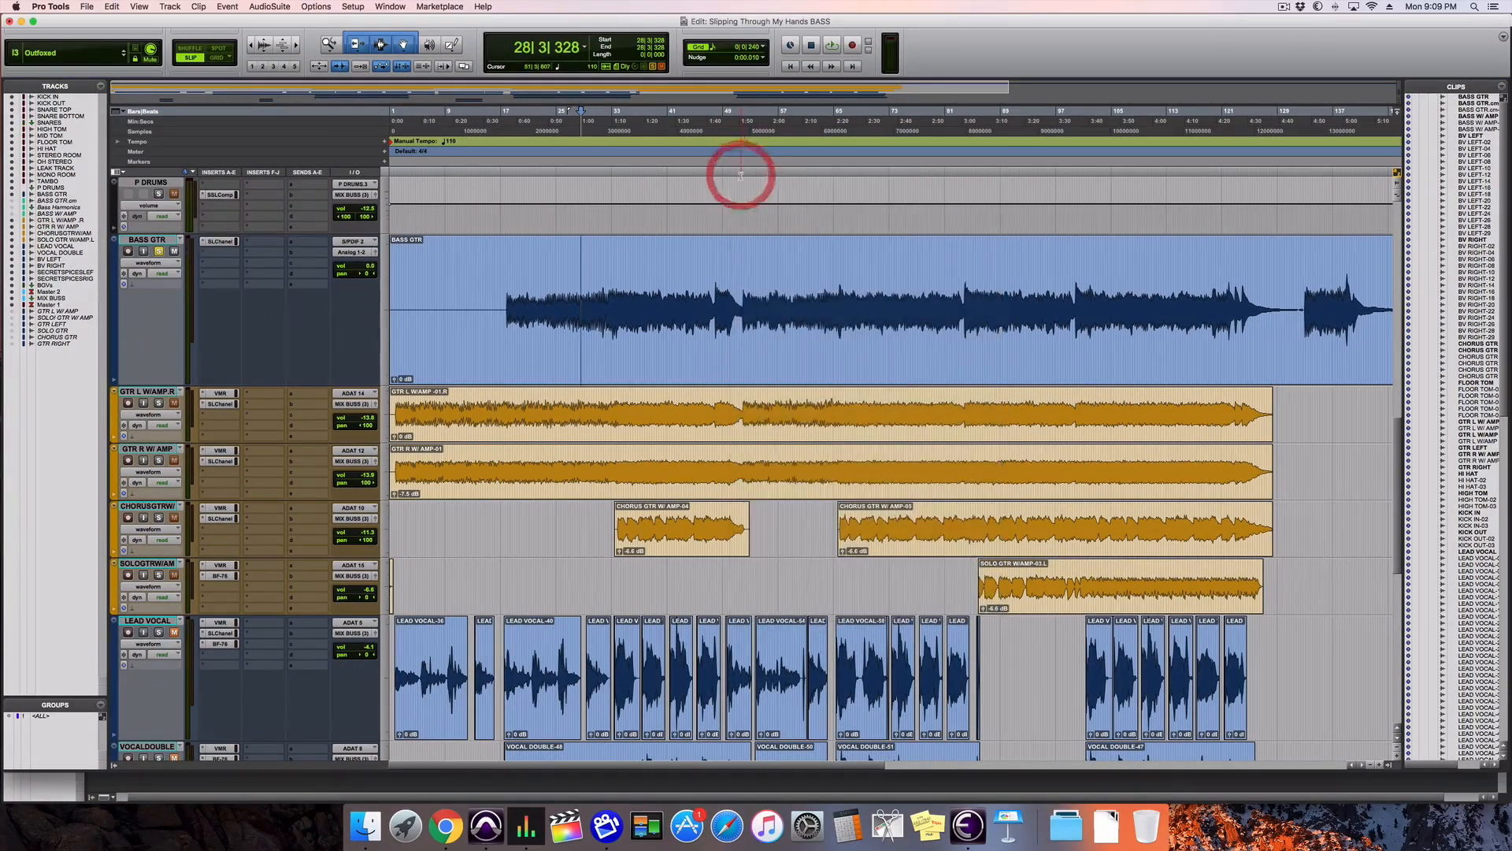
Step: Insert Avid's SansAmp PSA-1 (mono) after the SSLChannel on the BASS GTR track
click(226, 256)
mouse_move(241, 276)
mouse_move(309, 291)
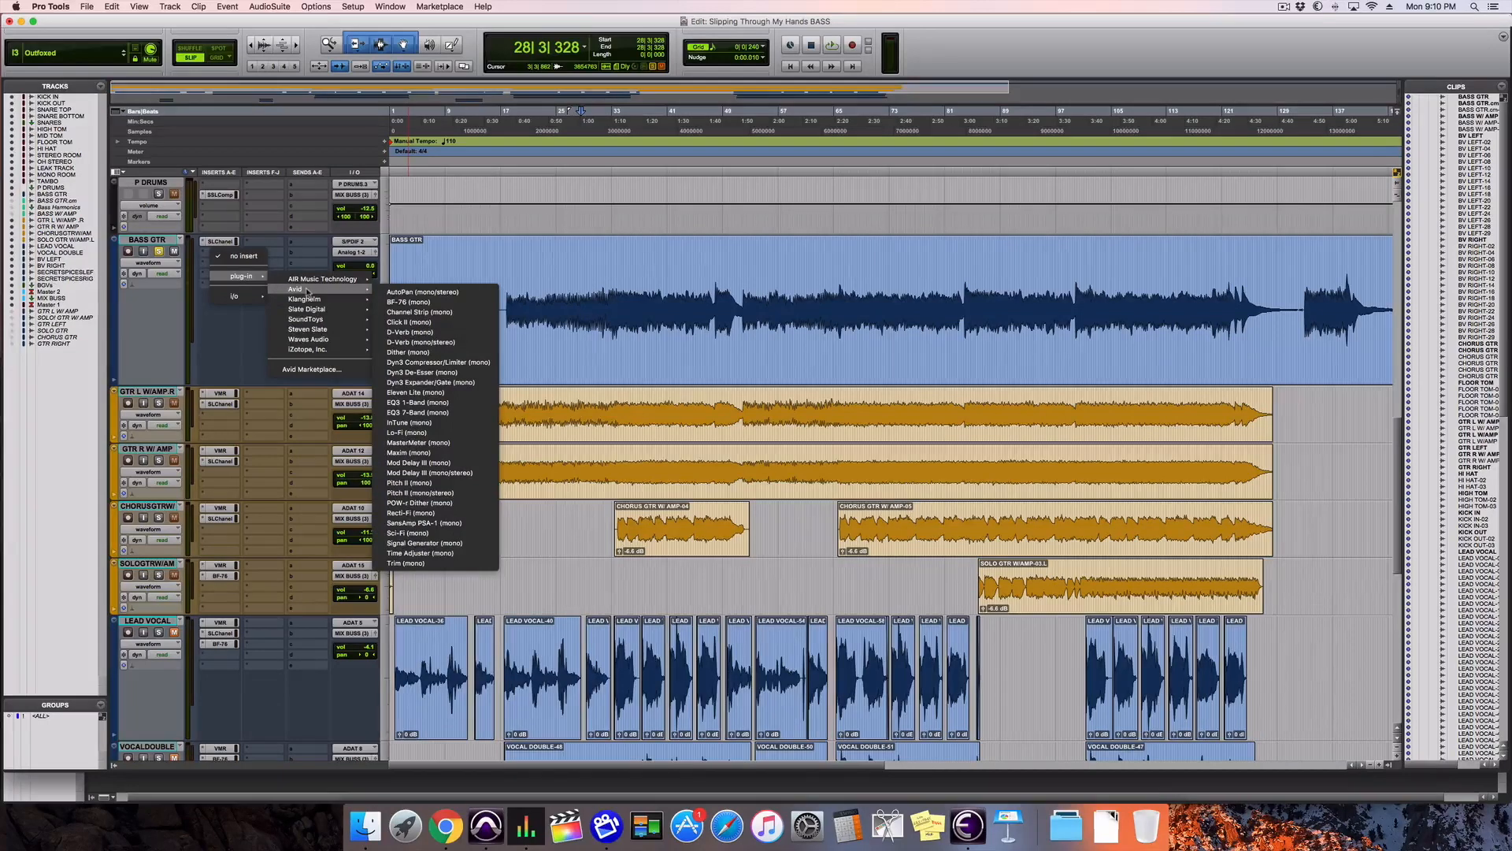
click(470, 522)
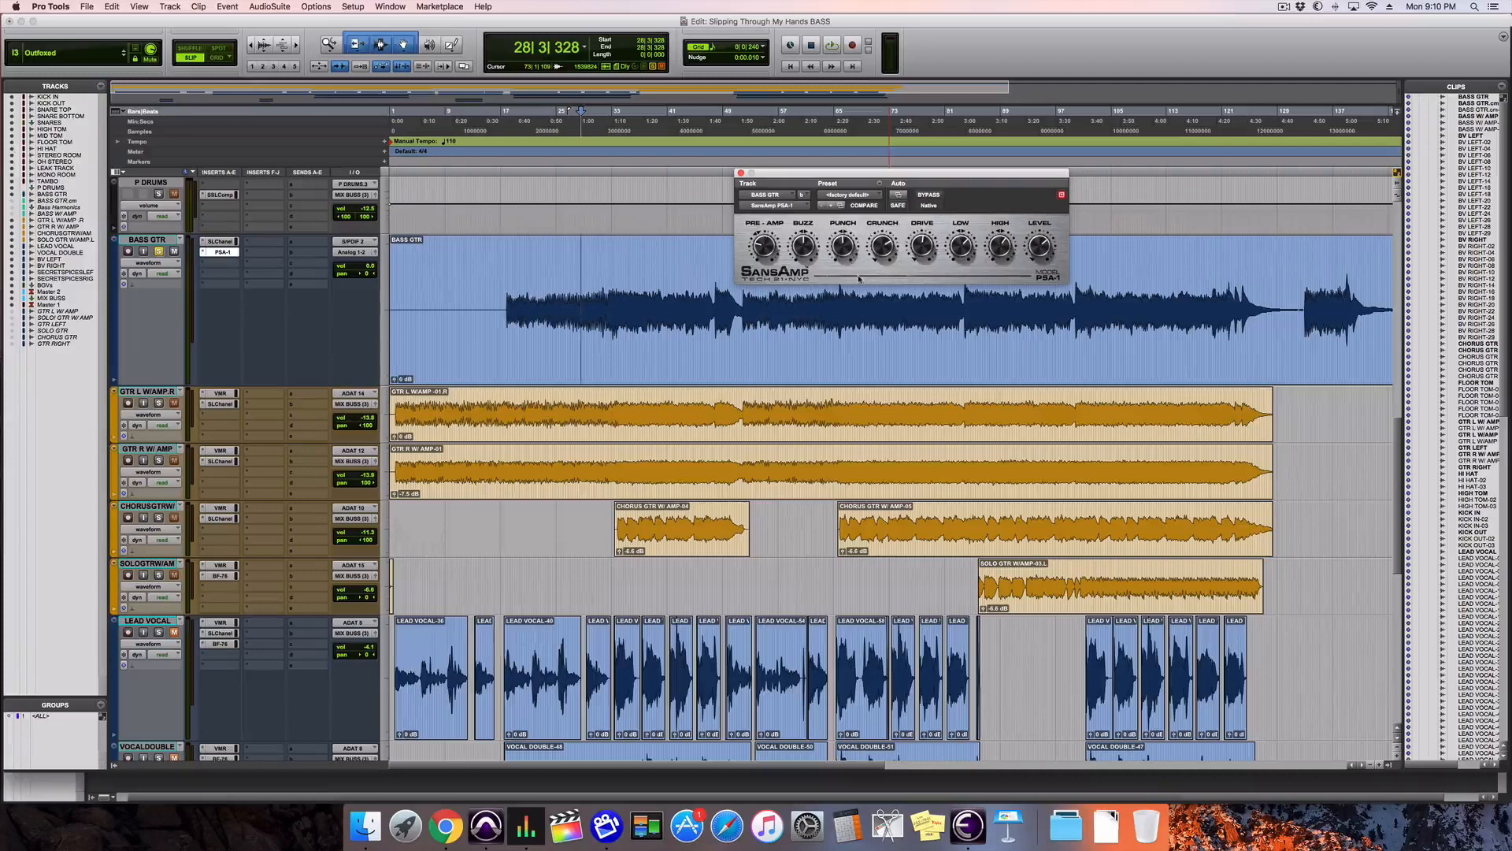
Step: Play the bass and compare the SansAmp's factory default sound with the plug-in bypassed and active
key(space)
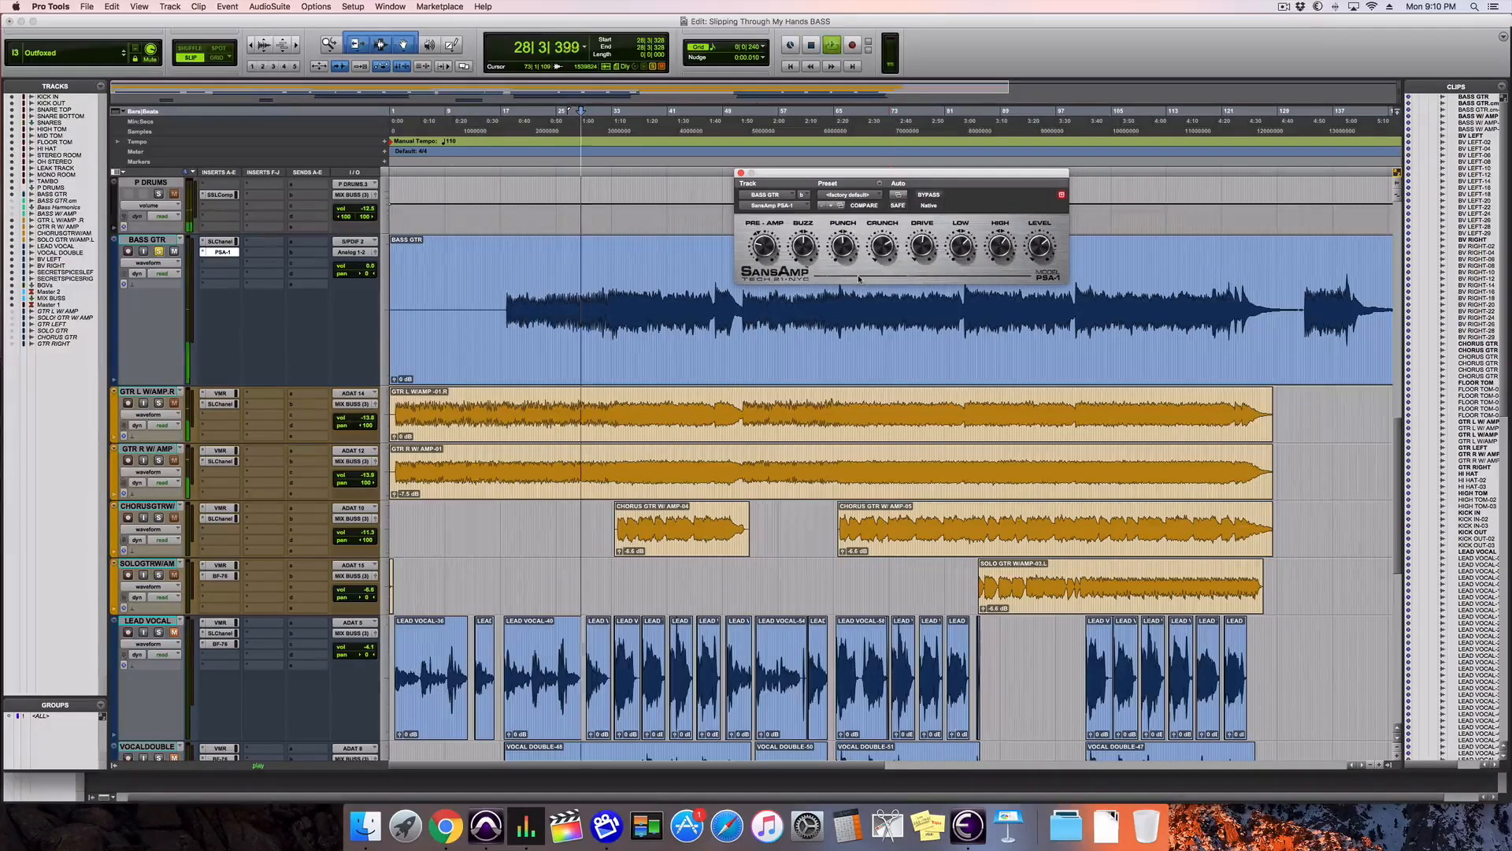
click(928, 194)
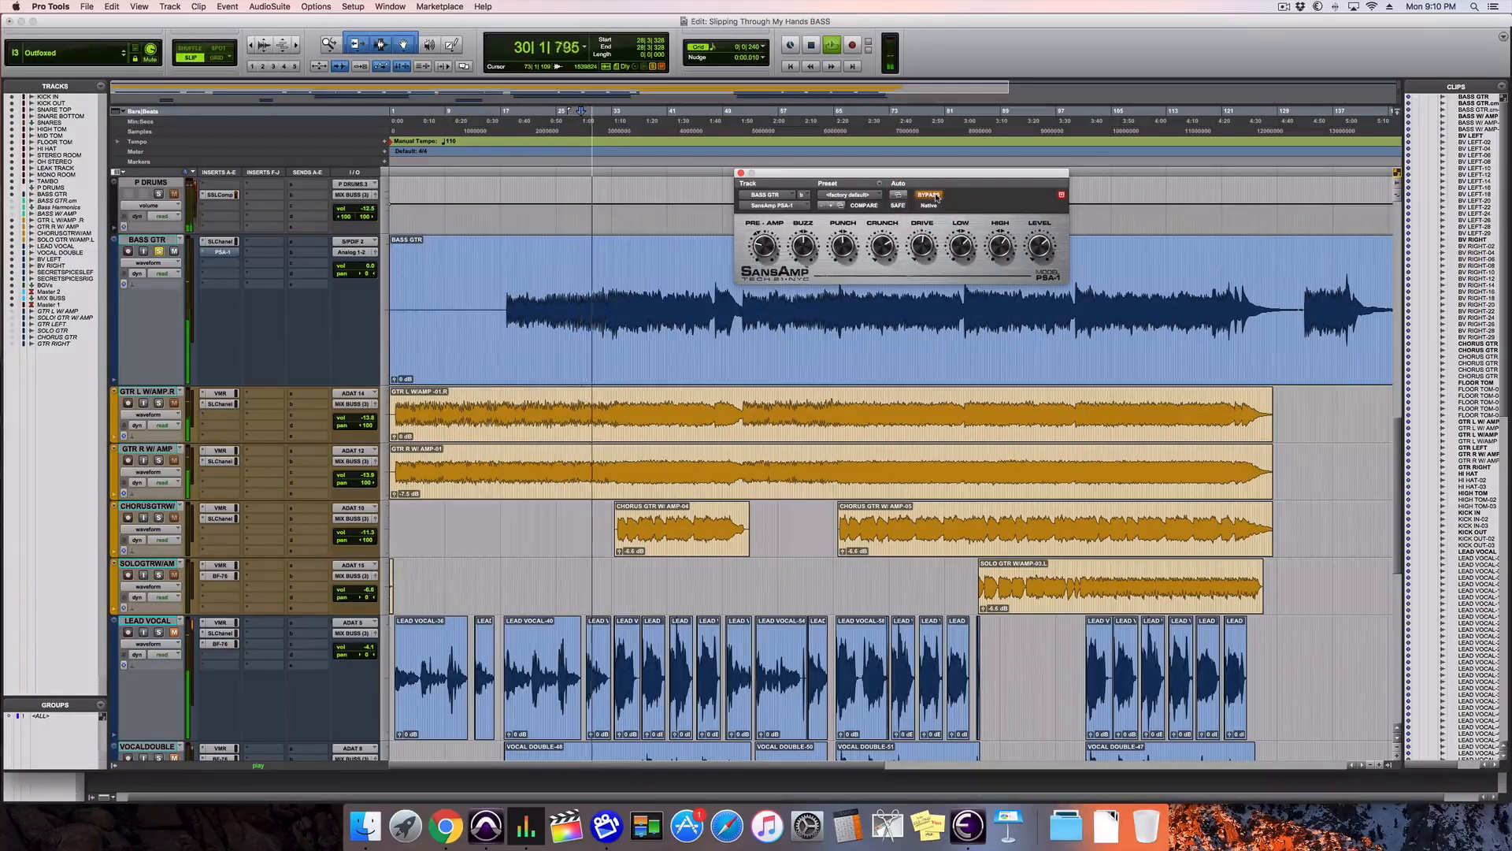
click(930, 196)
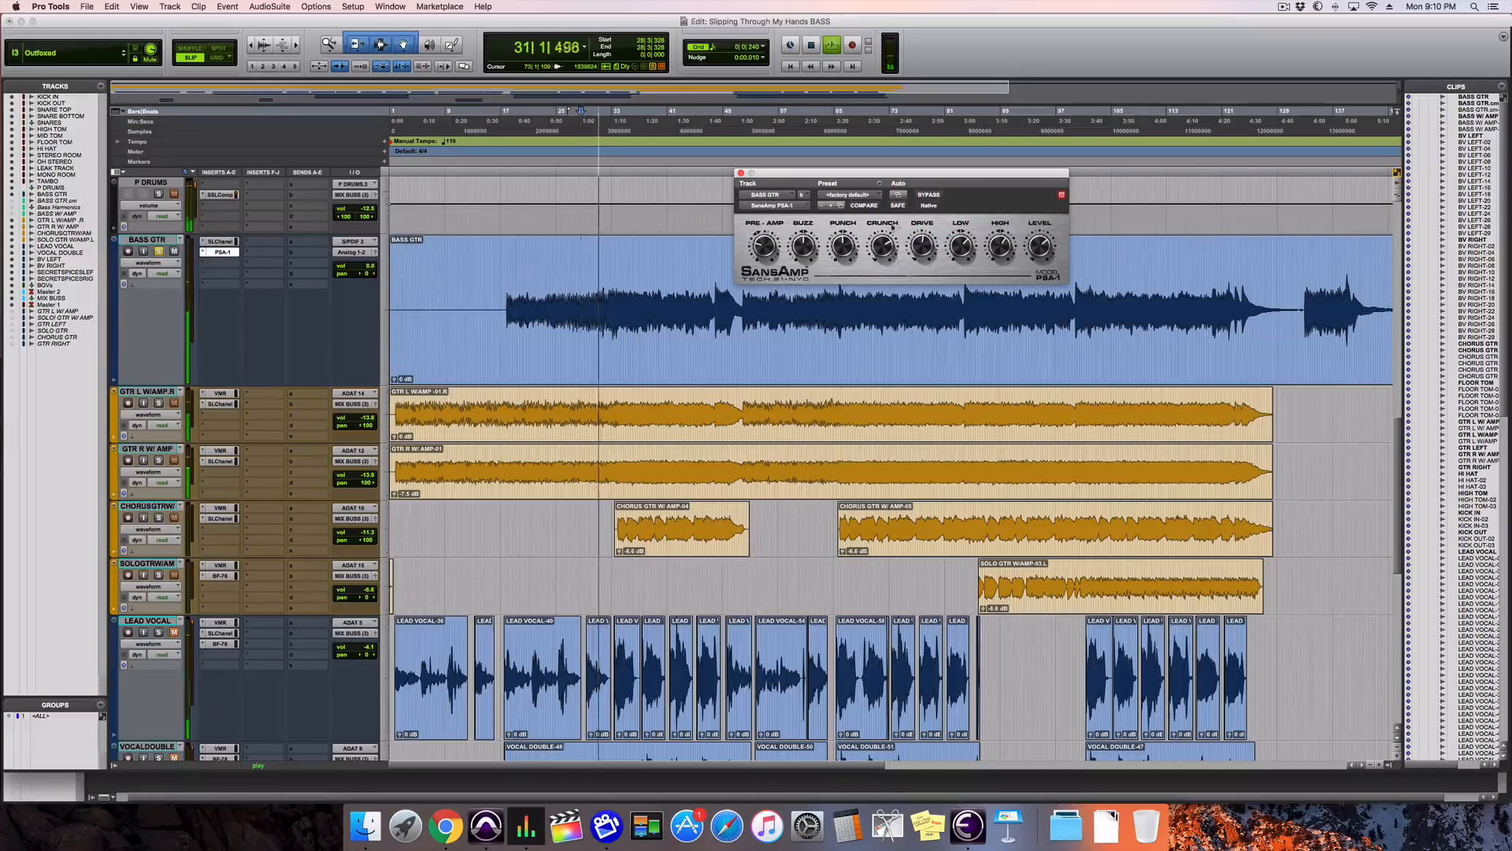
key(space)
Step: Load the Crunchy Bass preset from the SansAmp's Bass presets
click(858, 197)
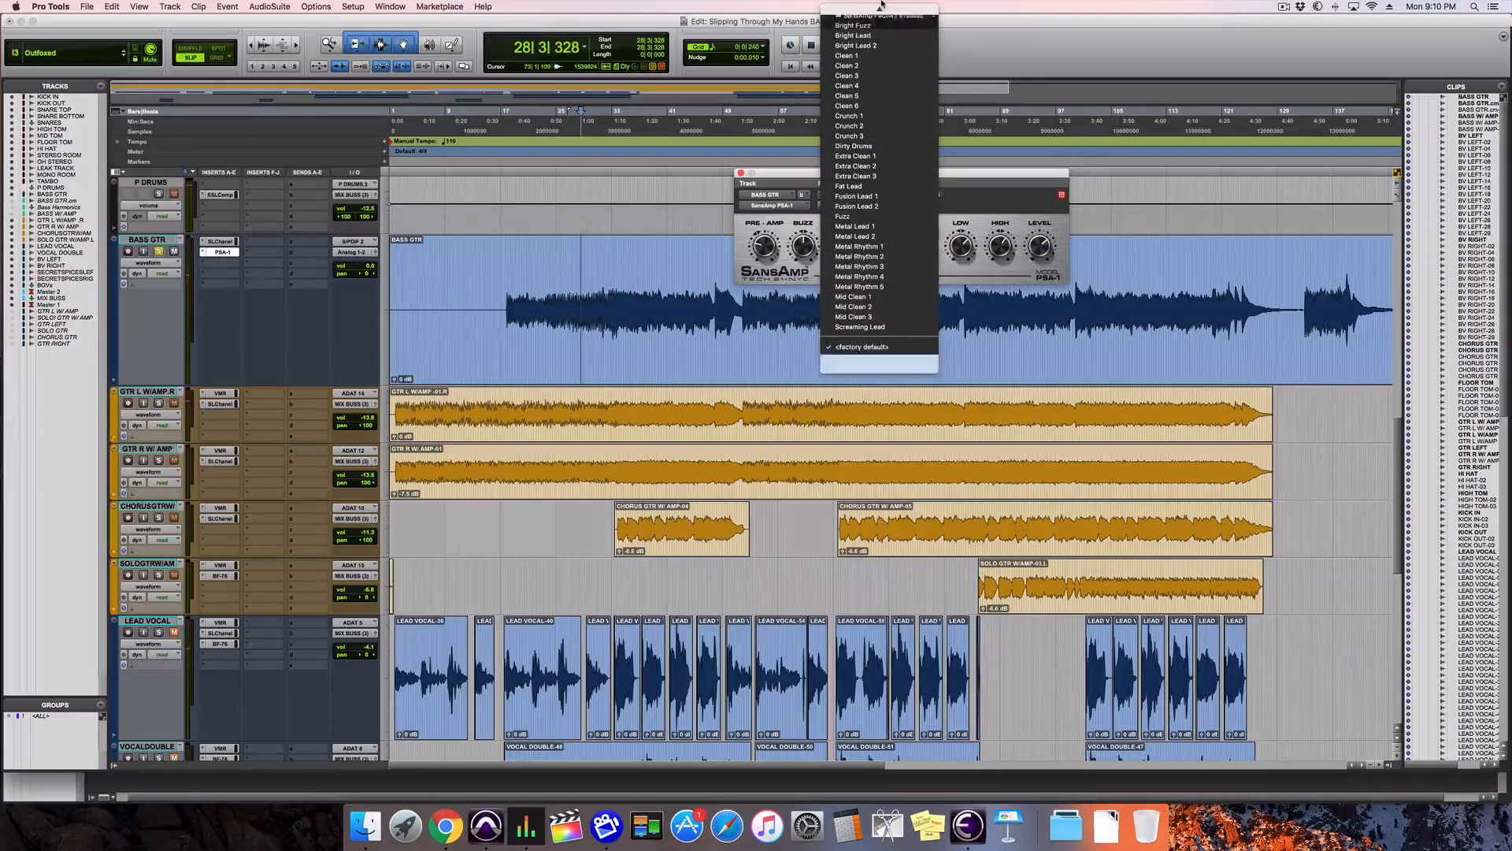
mouse_move(883, 9)
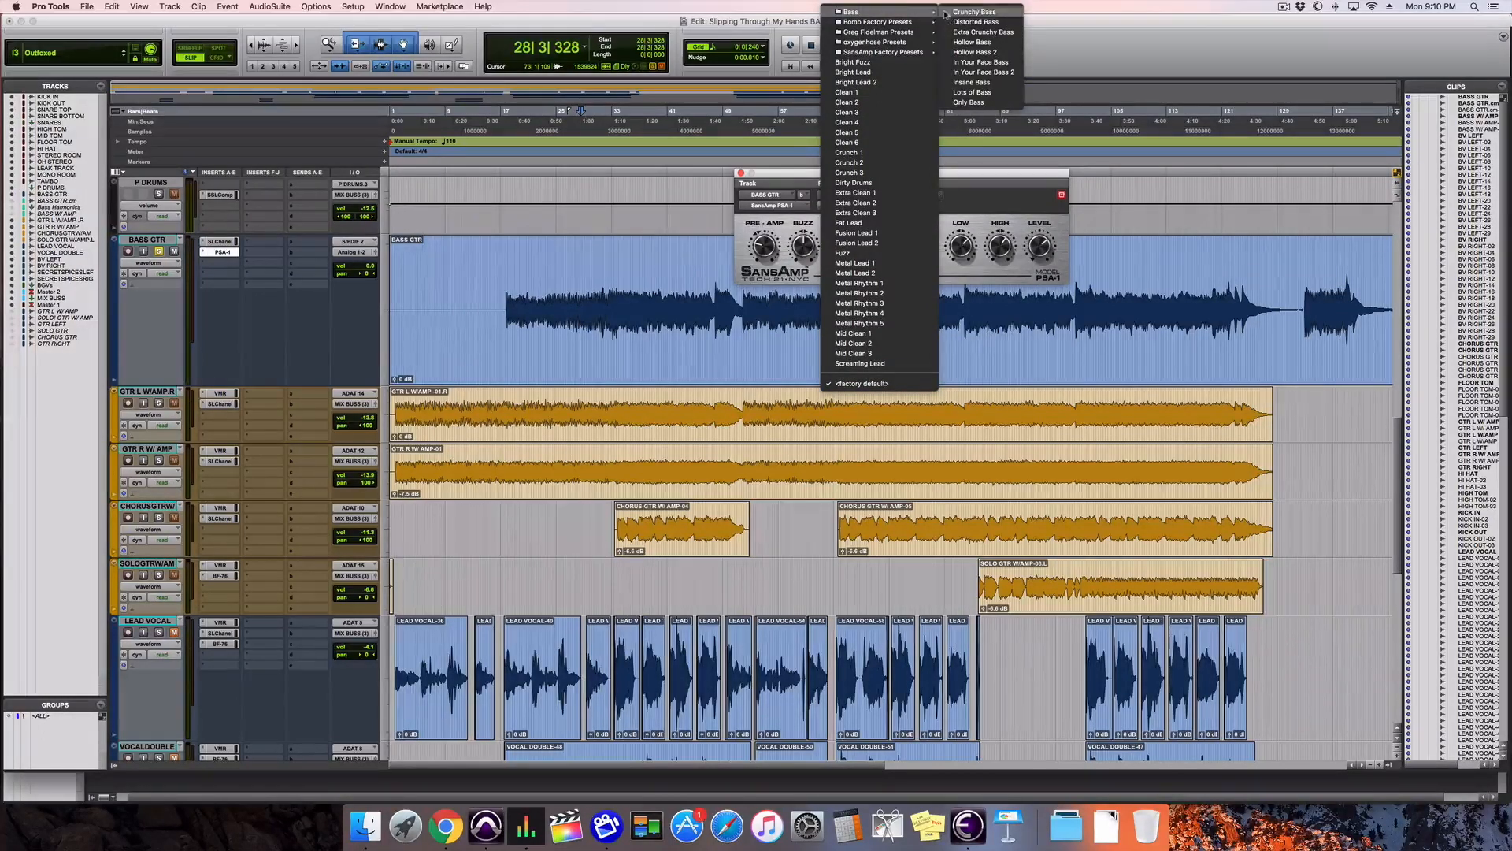
click(994, 14)
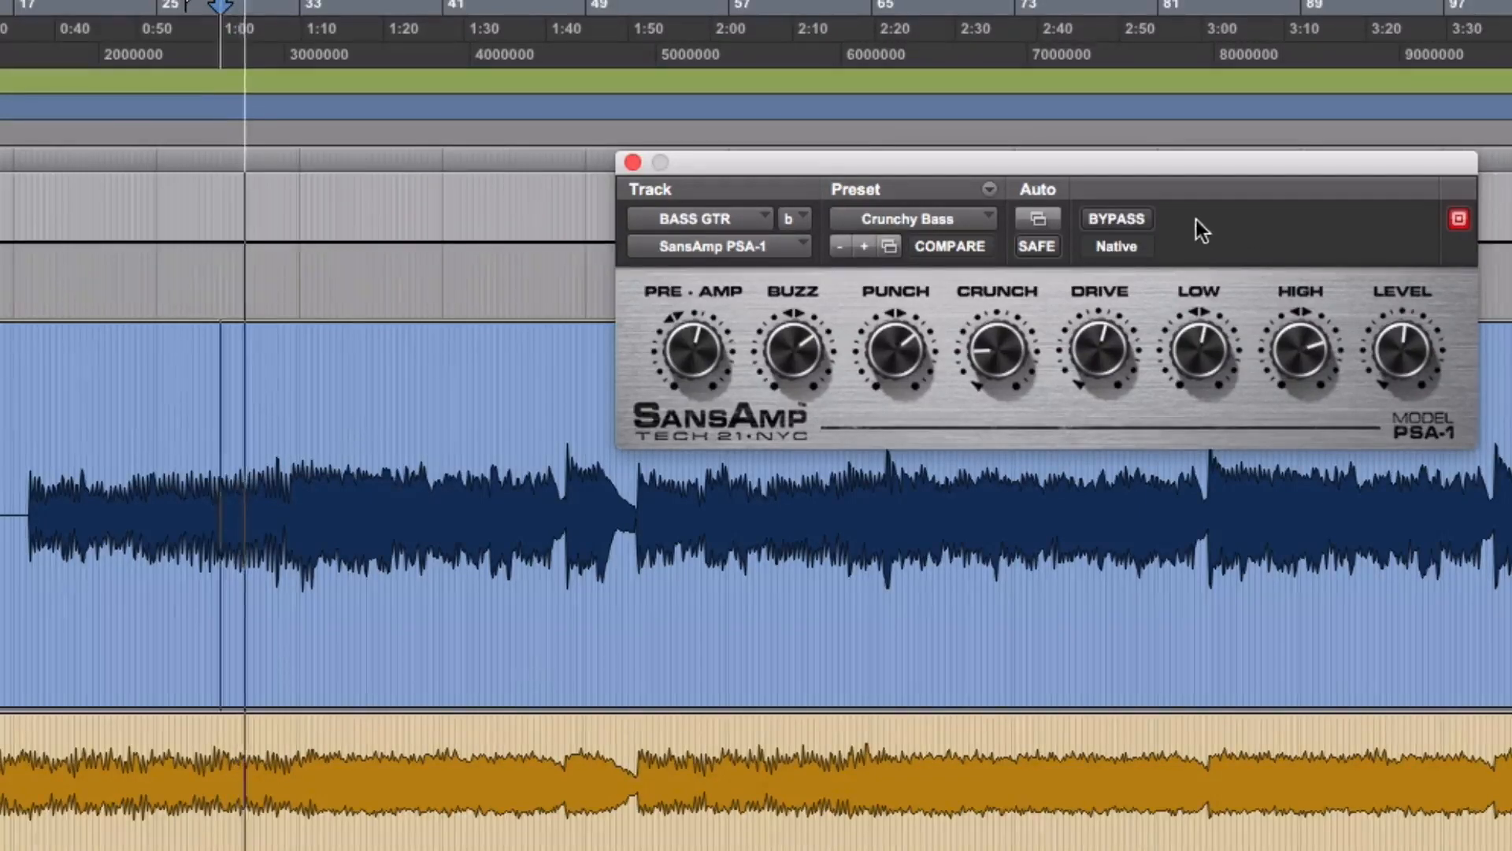
Step: Compare the Crunchy Bass preset with the SansAmp bypassed and active, and turn its Low control down slightly
click(1138, 220)
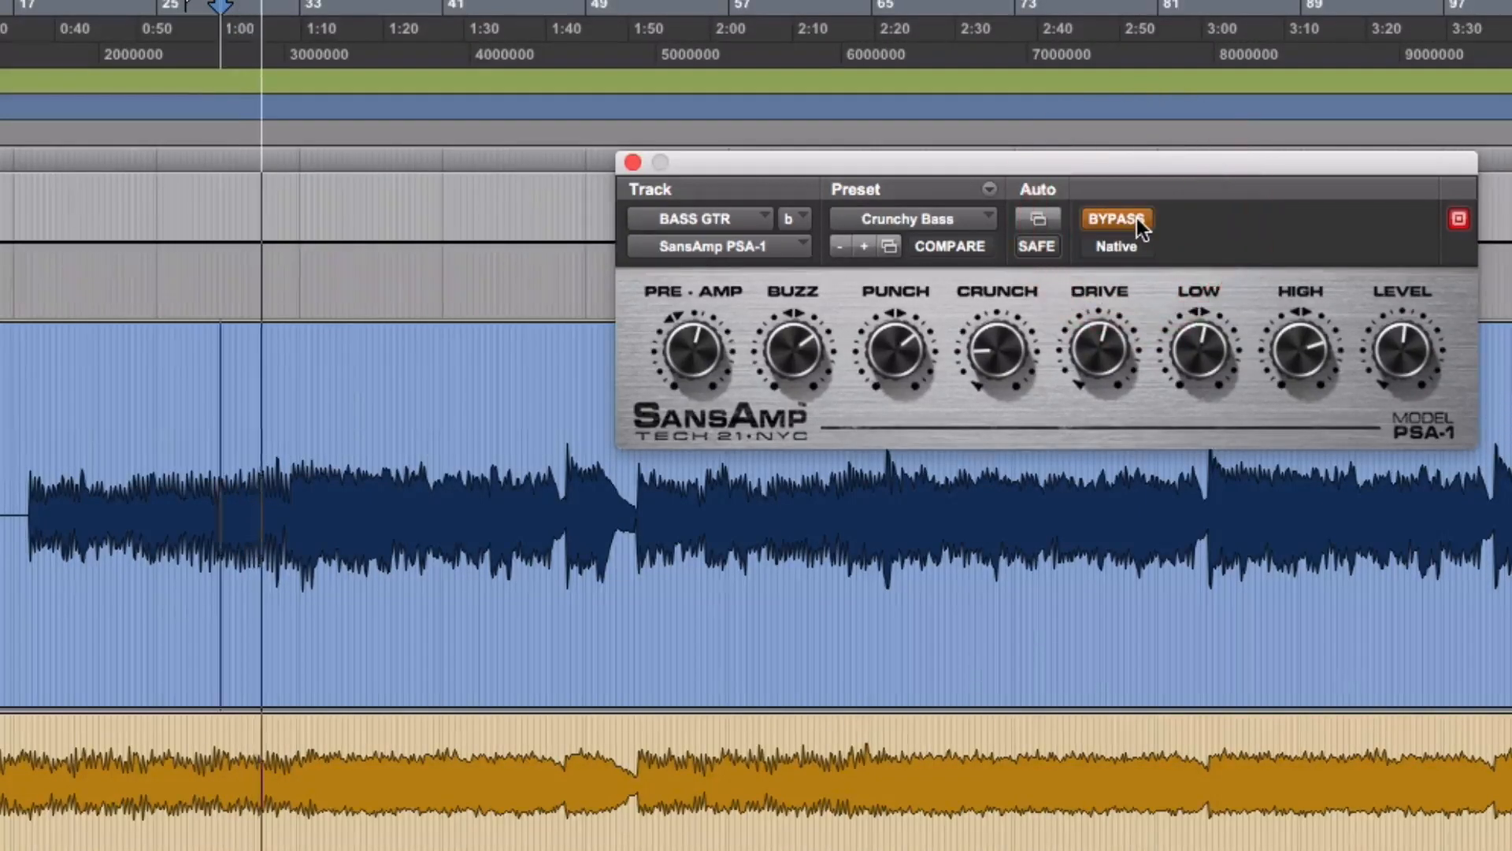
click(1137, 219)
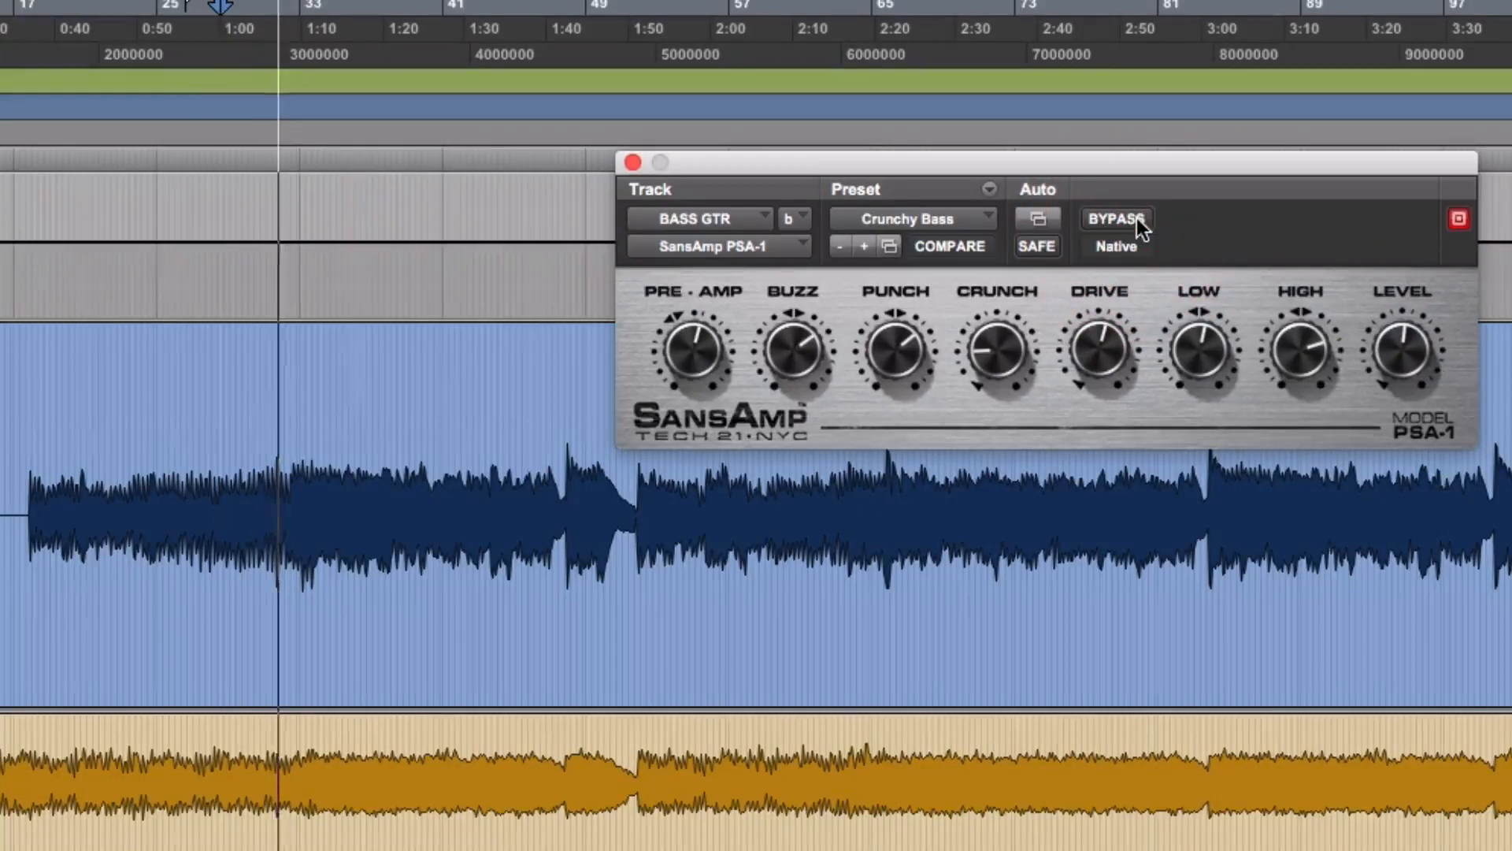
drag(1196, 386, 1189, 457)
Step: Compare the adjusted SansAmp sound with the plug-in bypassed and active, leave it active, stop playback and close the plug-in window
click(1120, 216)
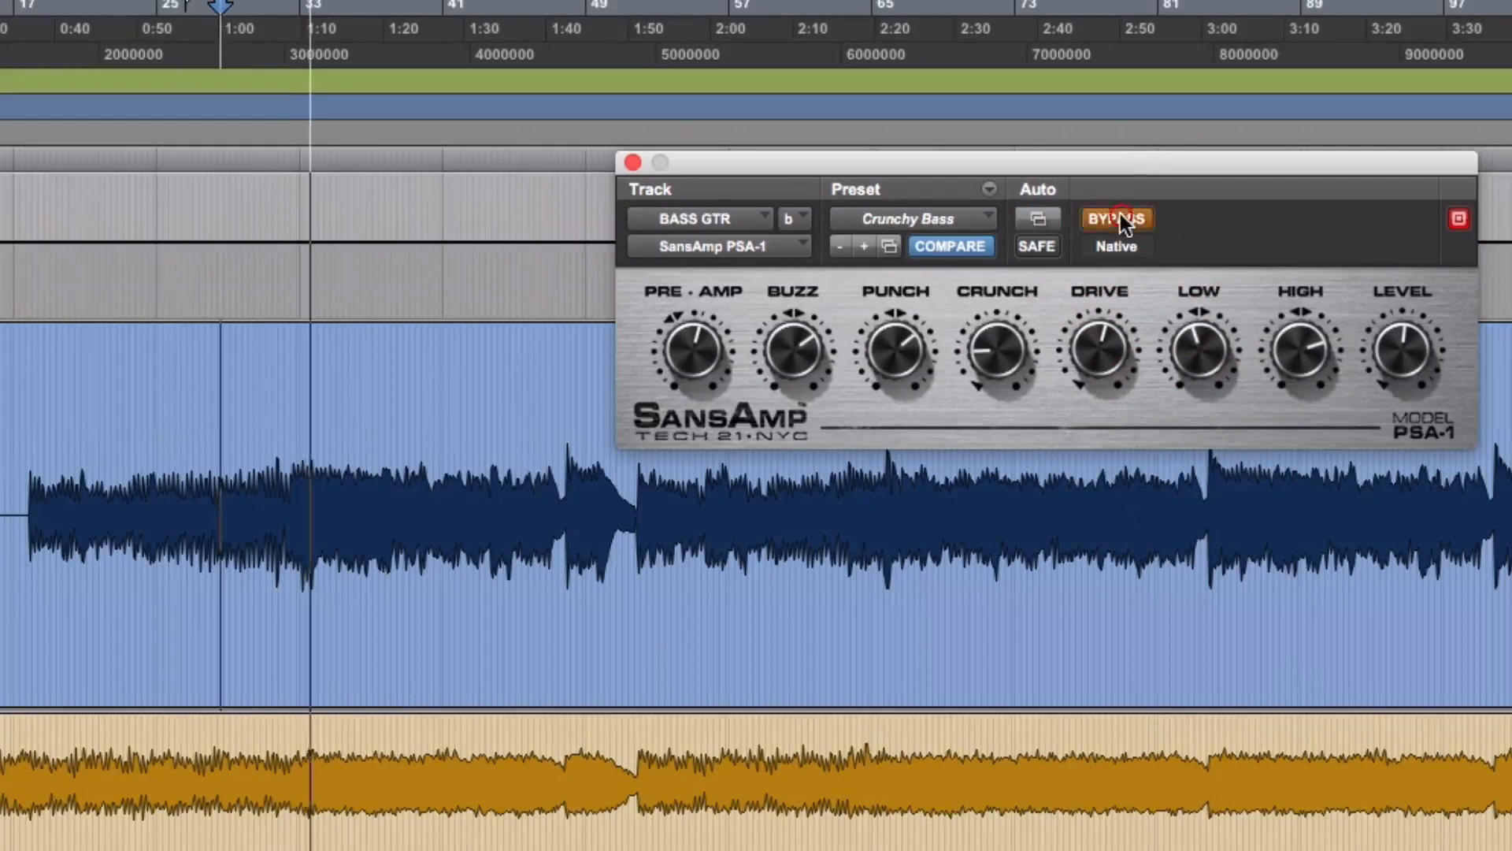
click(1120, 215)
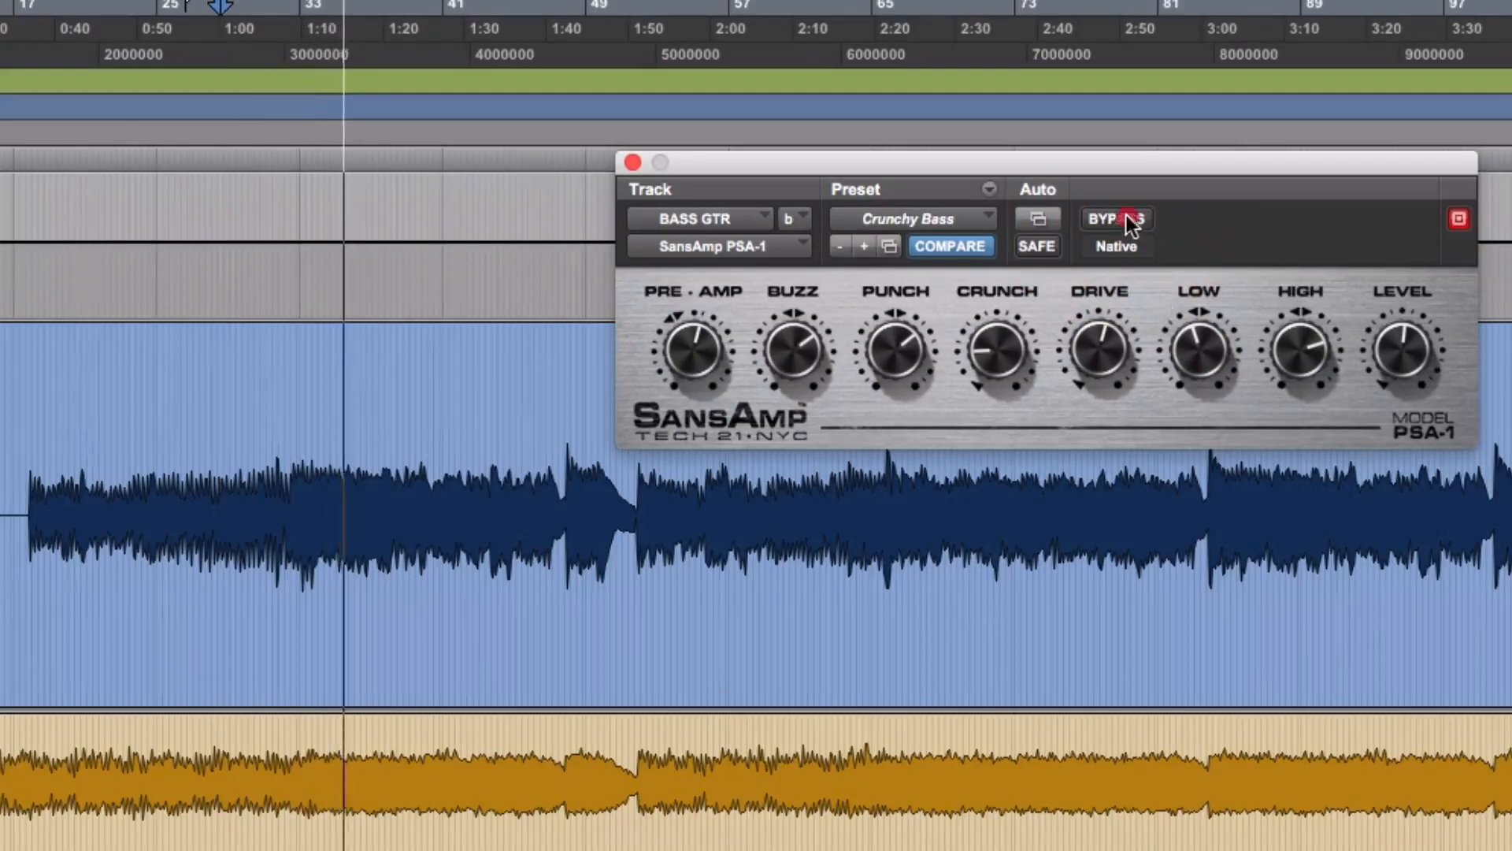
click(1126, 216)
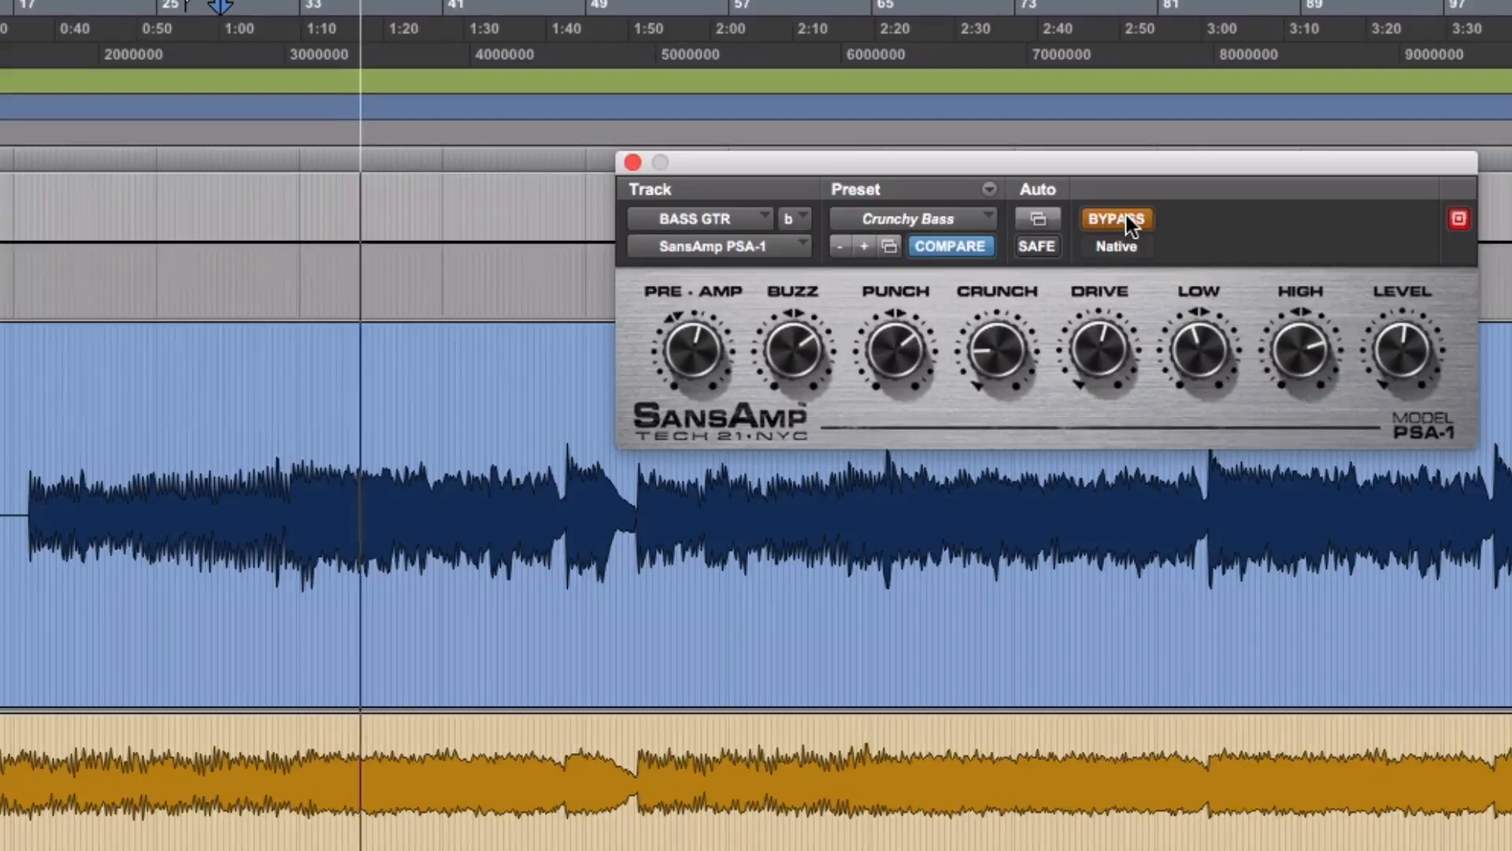
click(1126, 217)
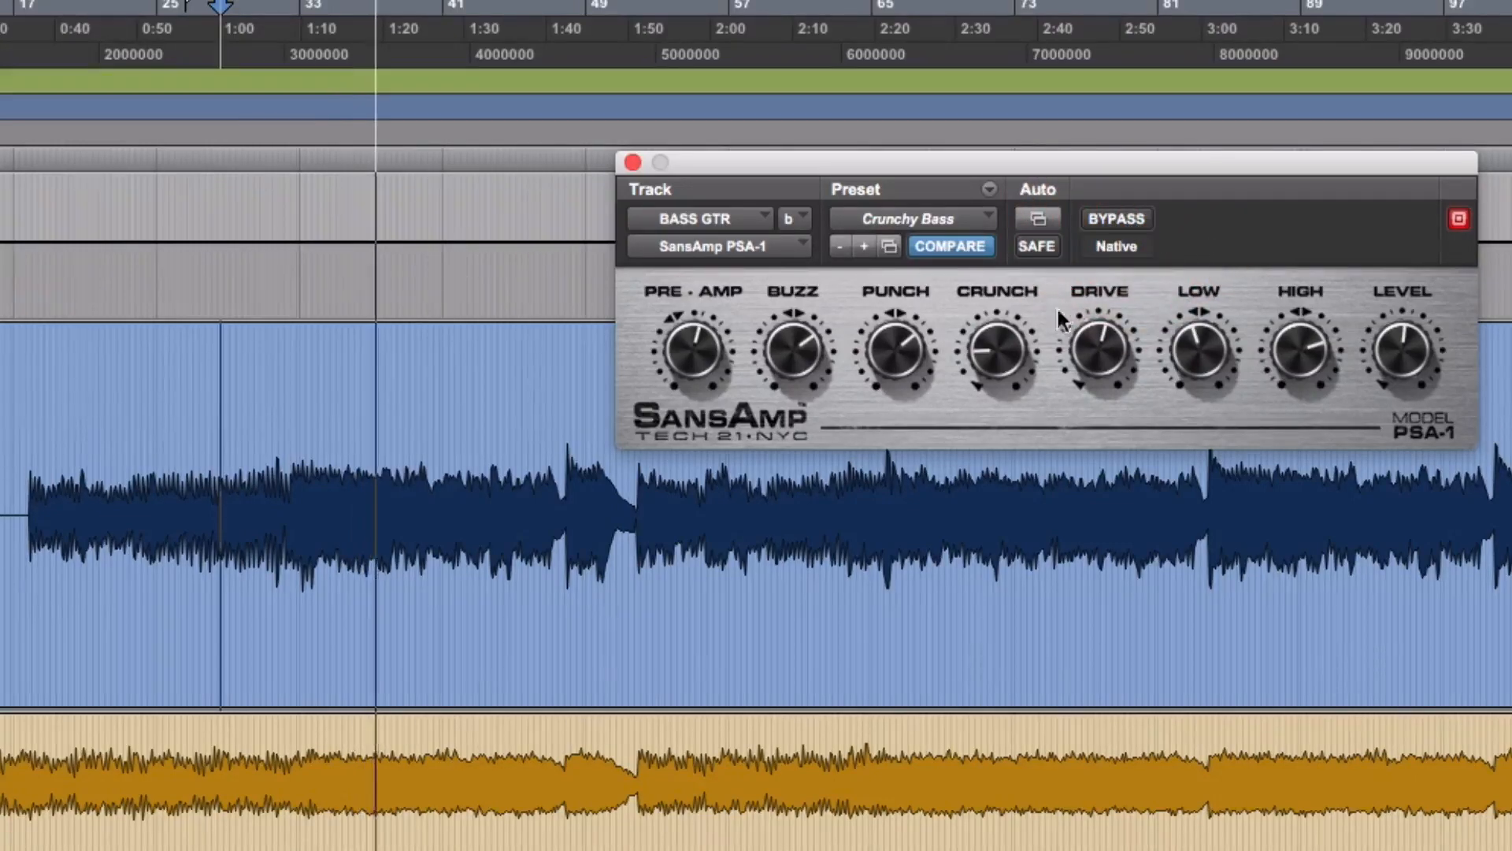
key(space)
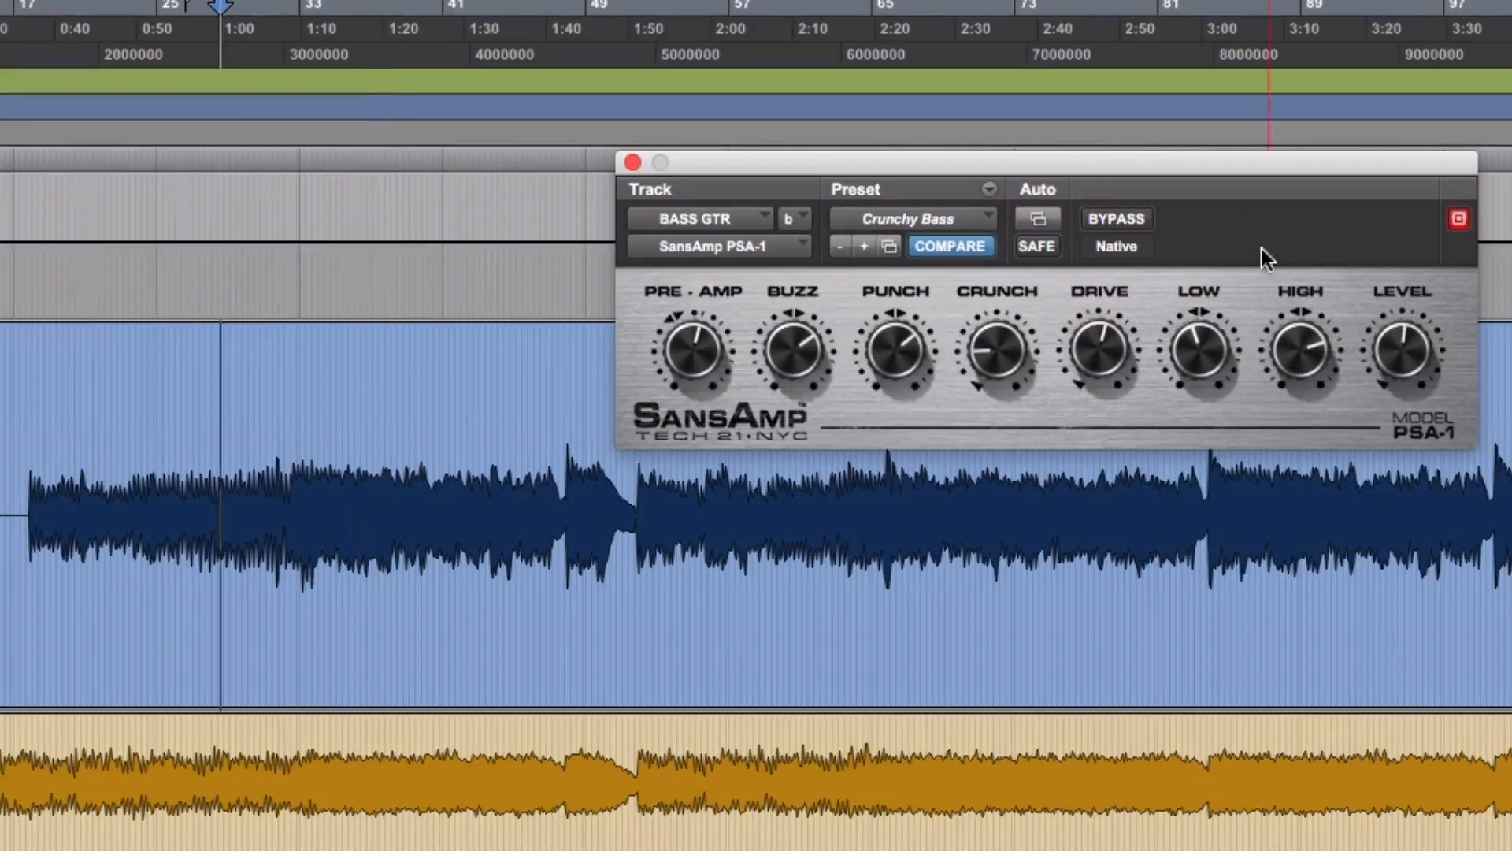
click(1184, 354)
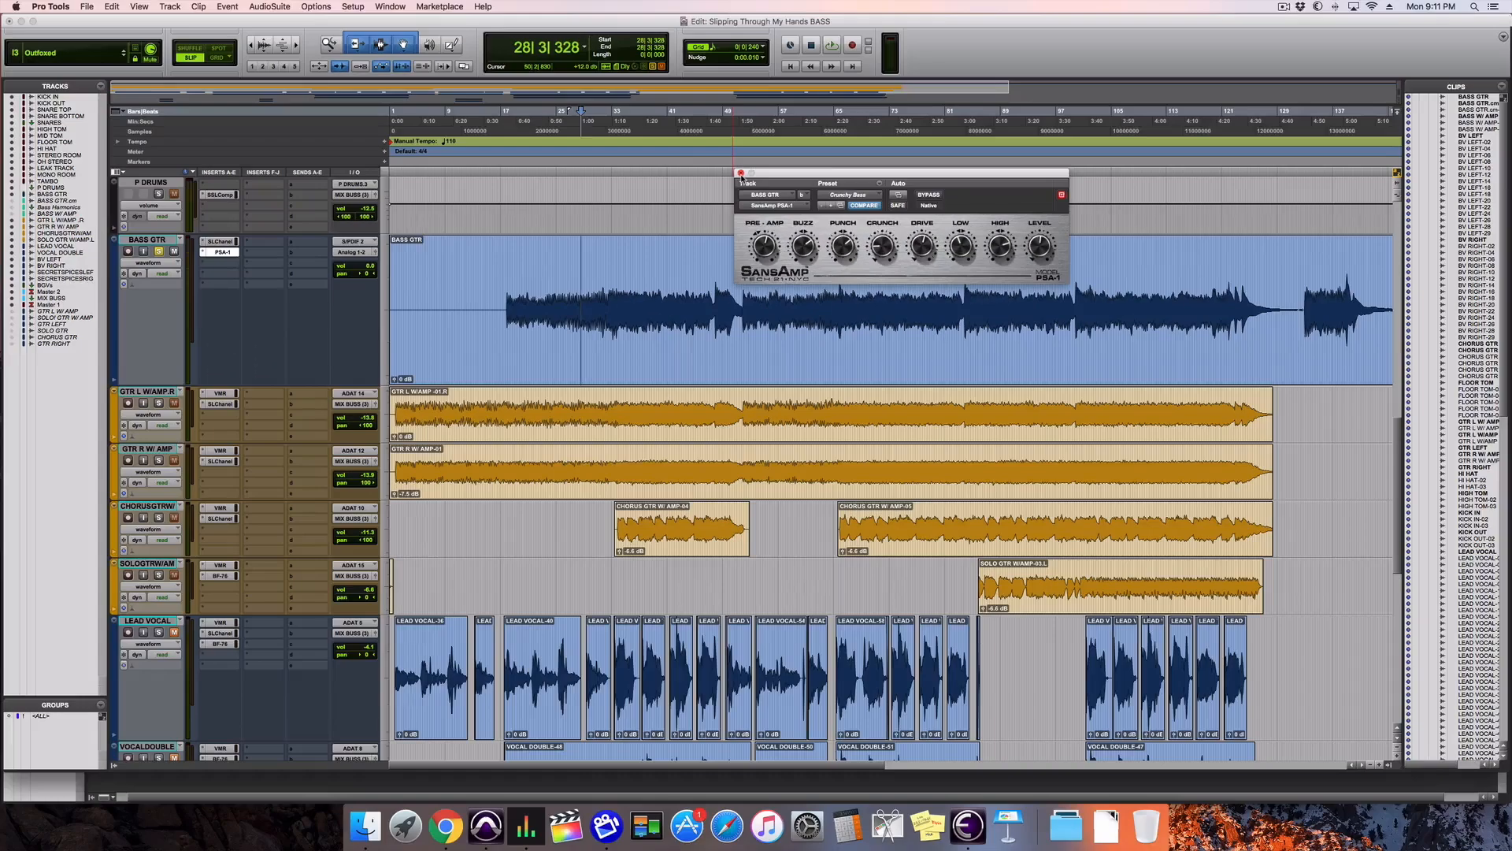
click(633, 162)
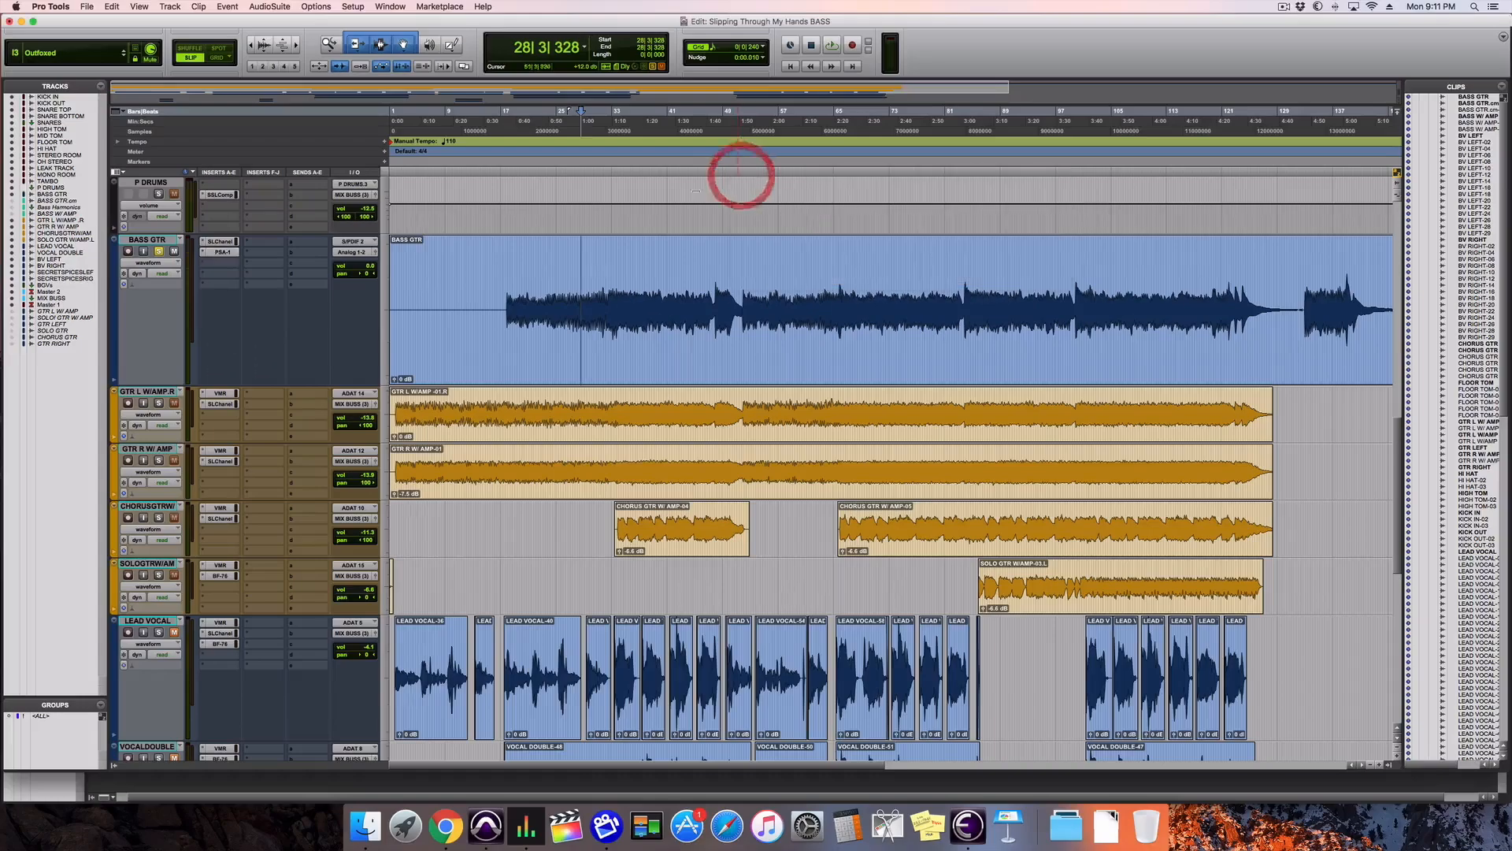
Step: Insert Waves Audio's RBass (mono) after the SansAmp on the BASS GTR track
click(225, 263)
mouse_move(234, 288)
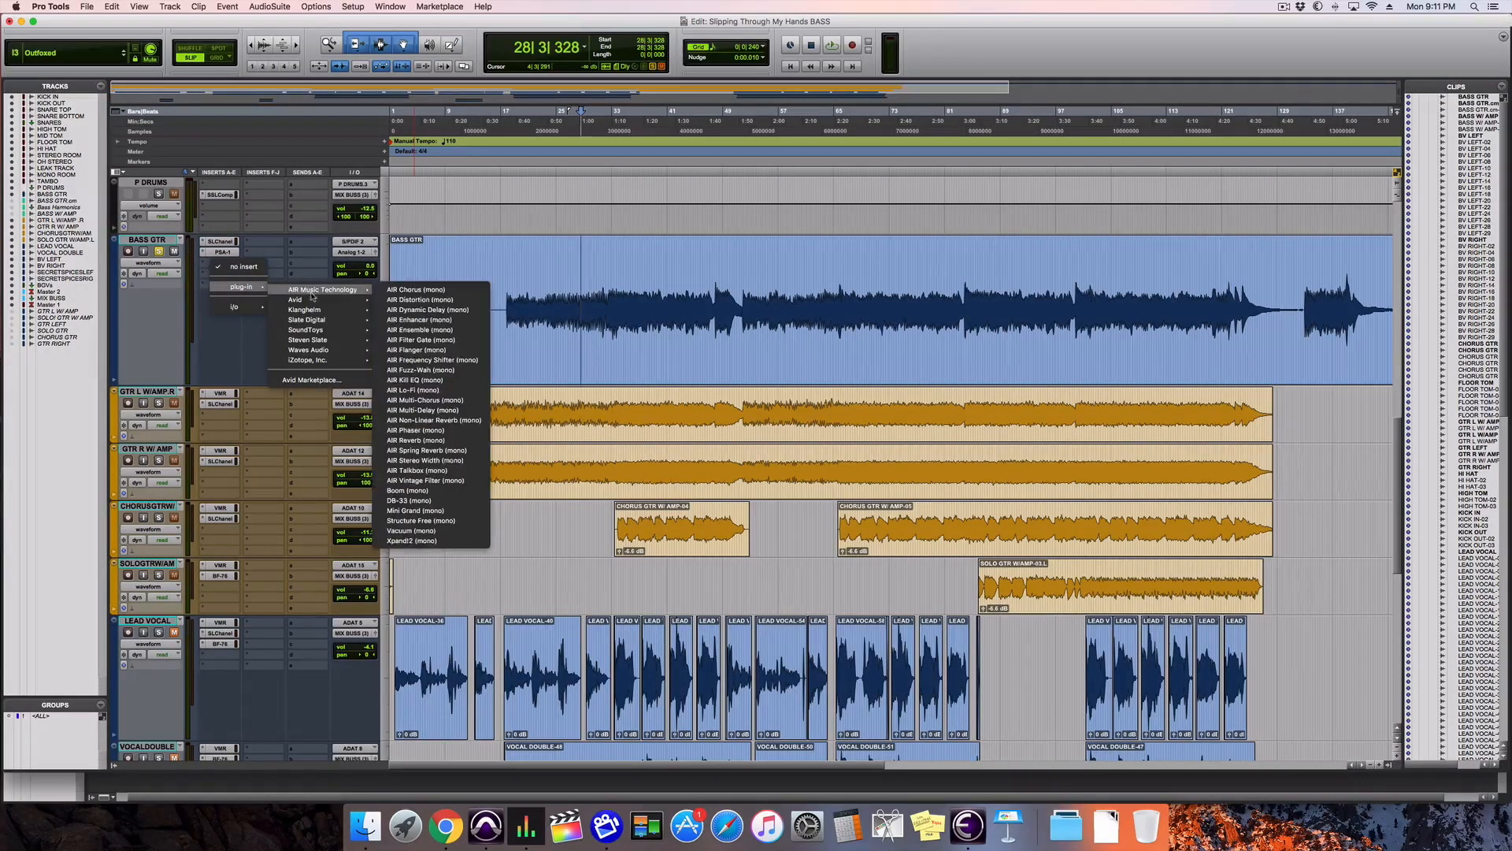
mouse_move(319, 320)
mouse_move(329, 352)
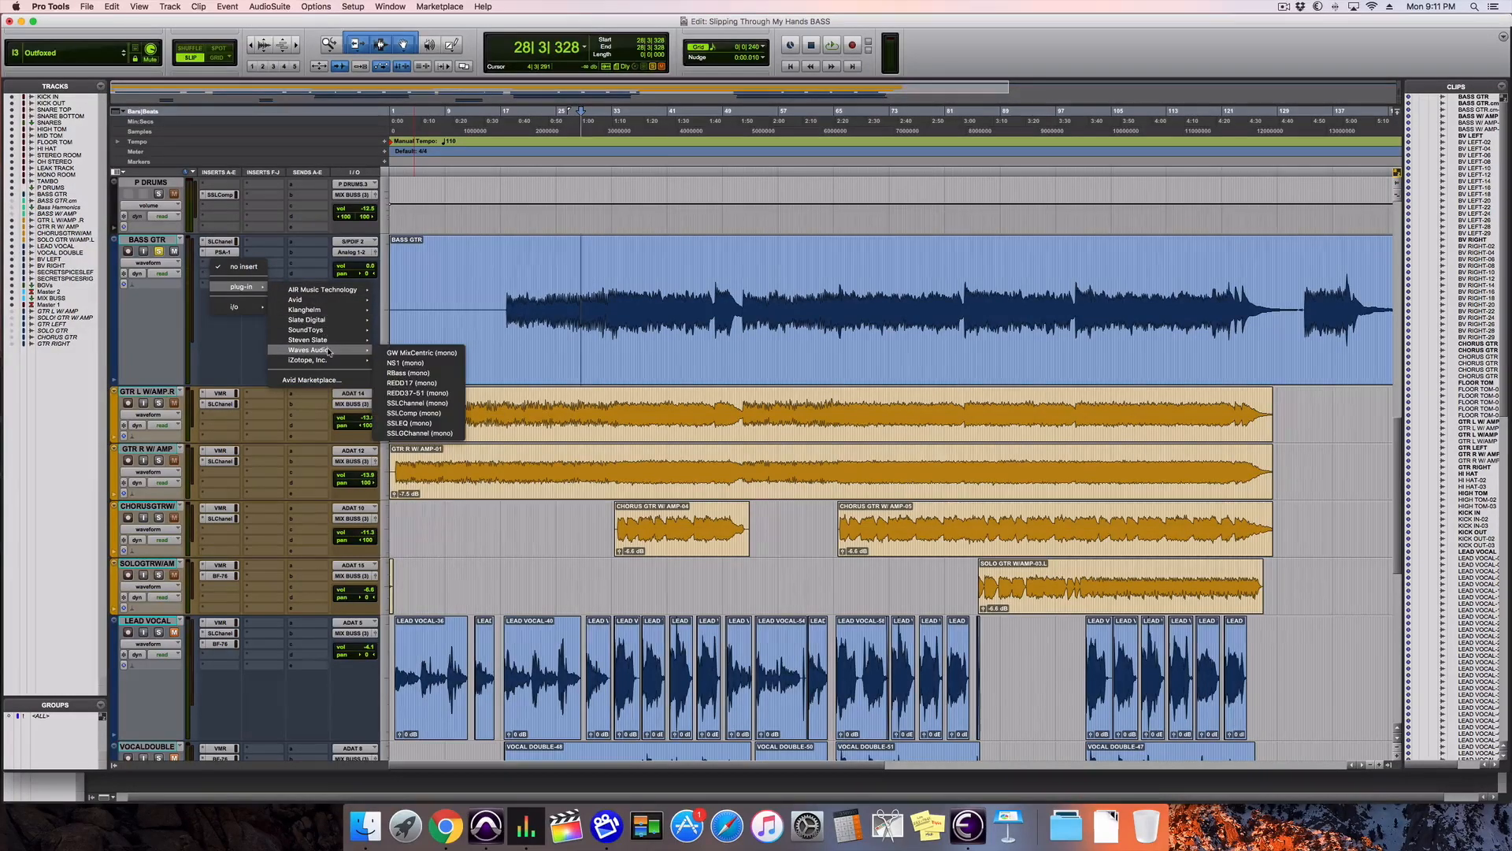
click(437, 375)
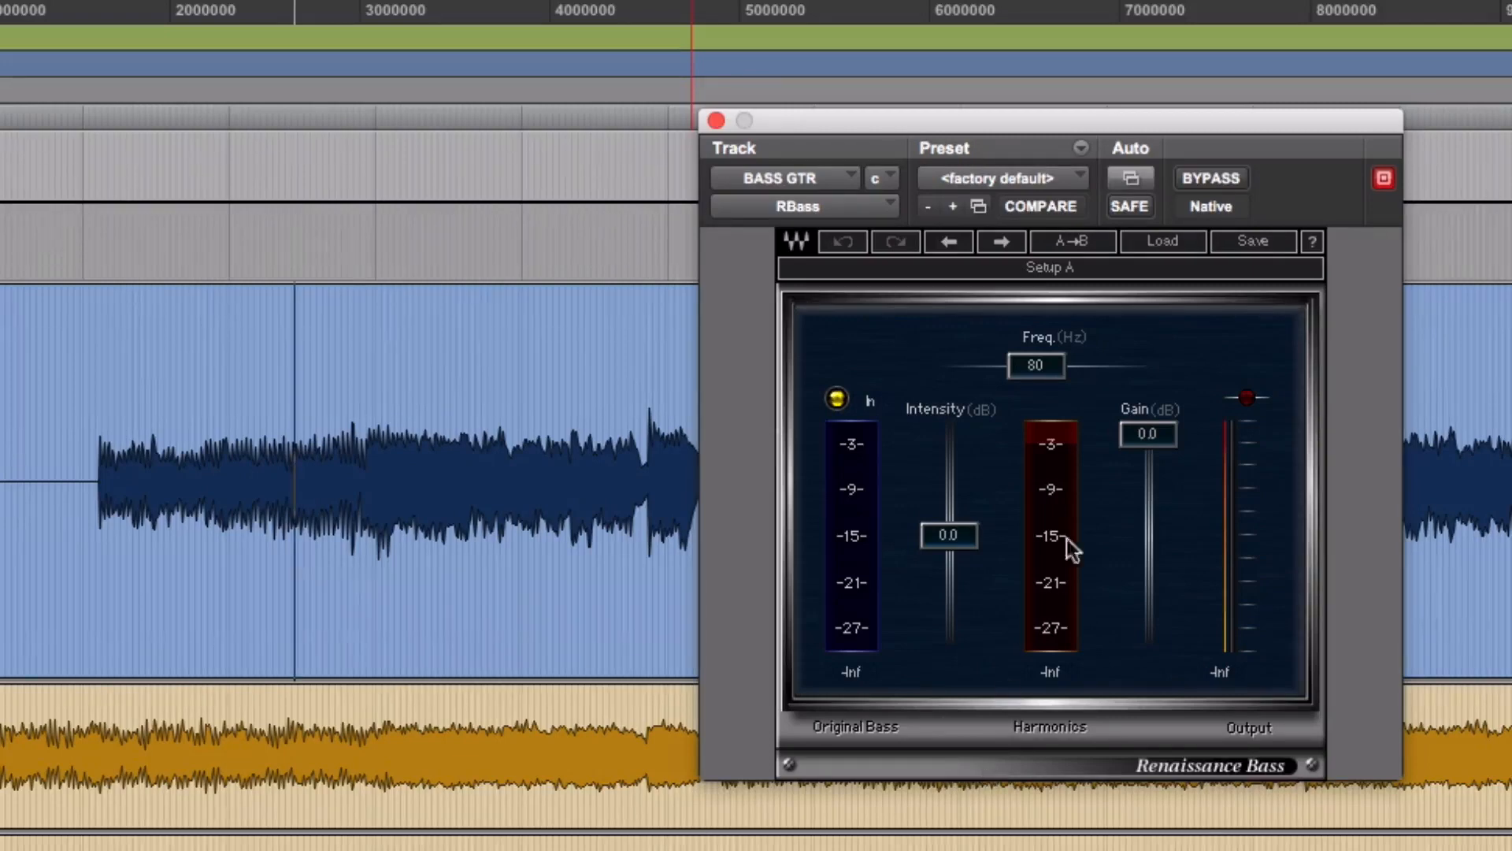
Step: Play the bass and compare RBass's factory default sound with the plug-in bypassed and active
click(1228, 180)
key(space)
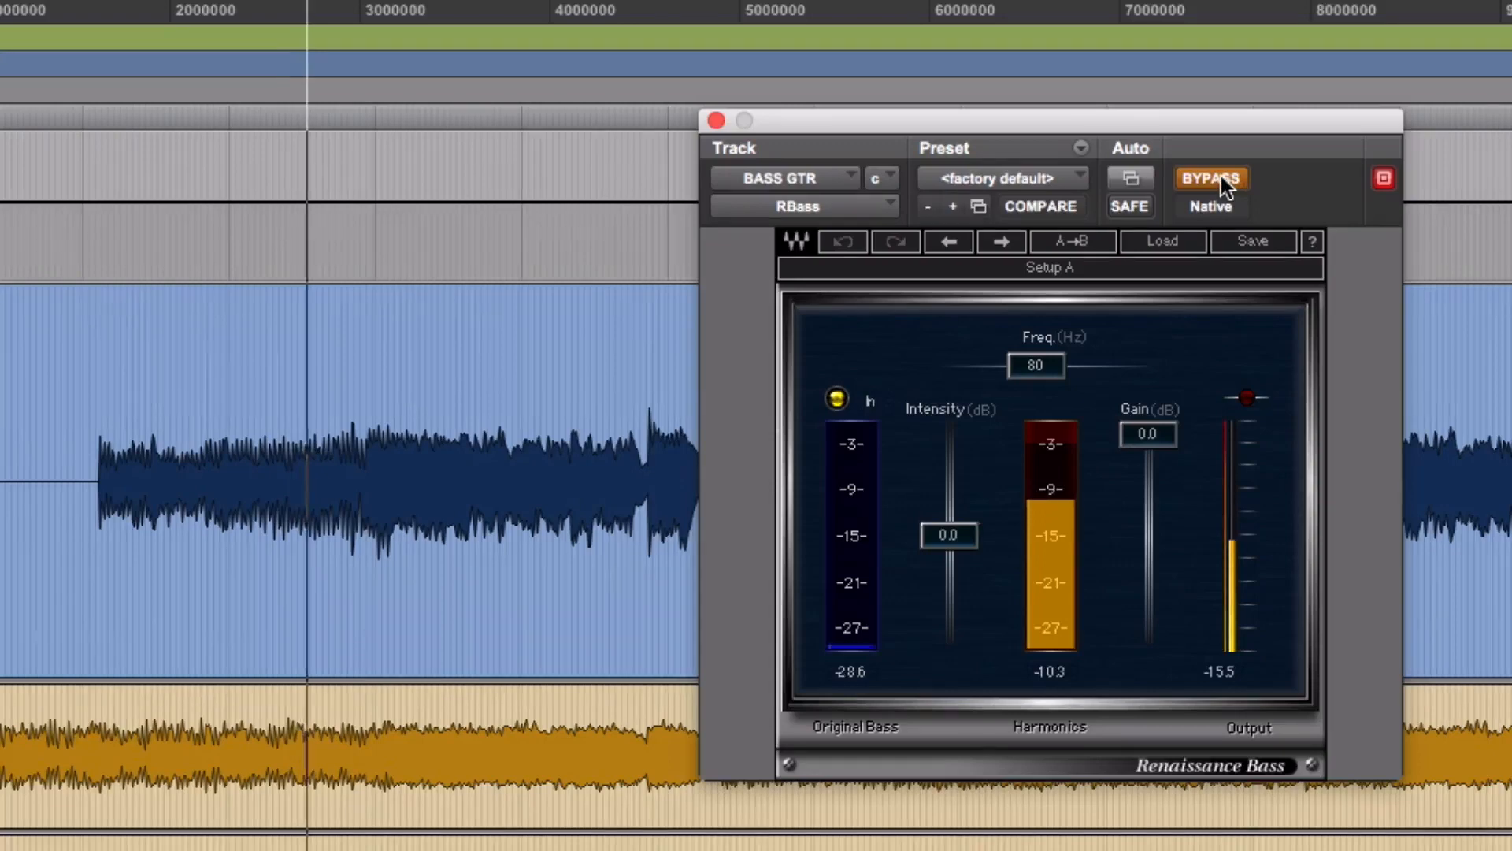
click(1223, 182)
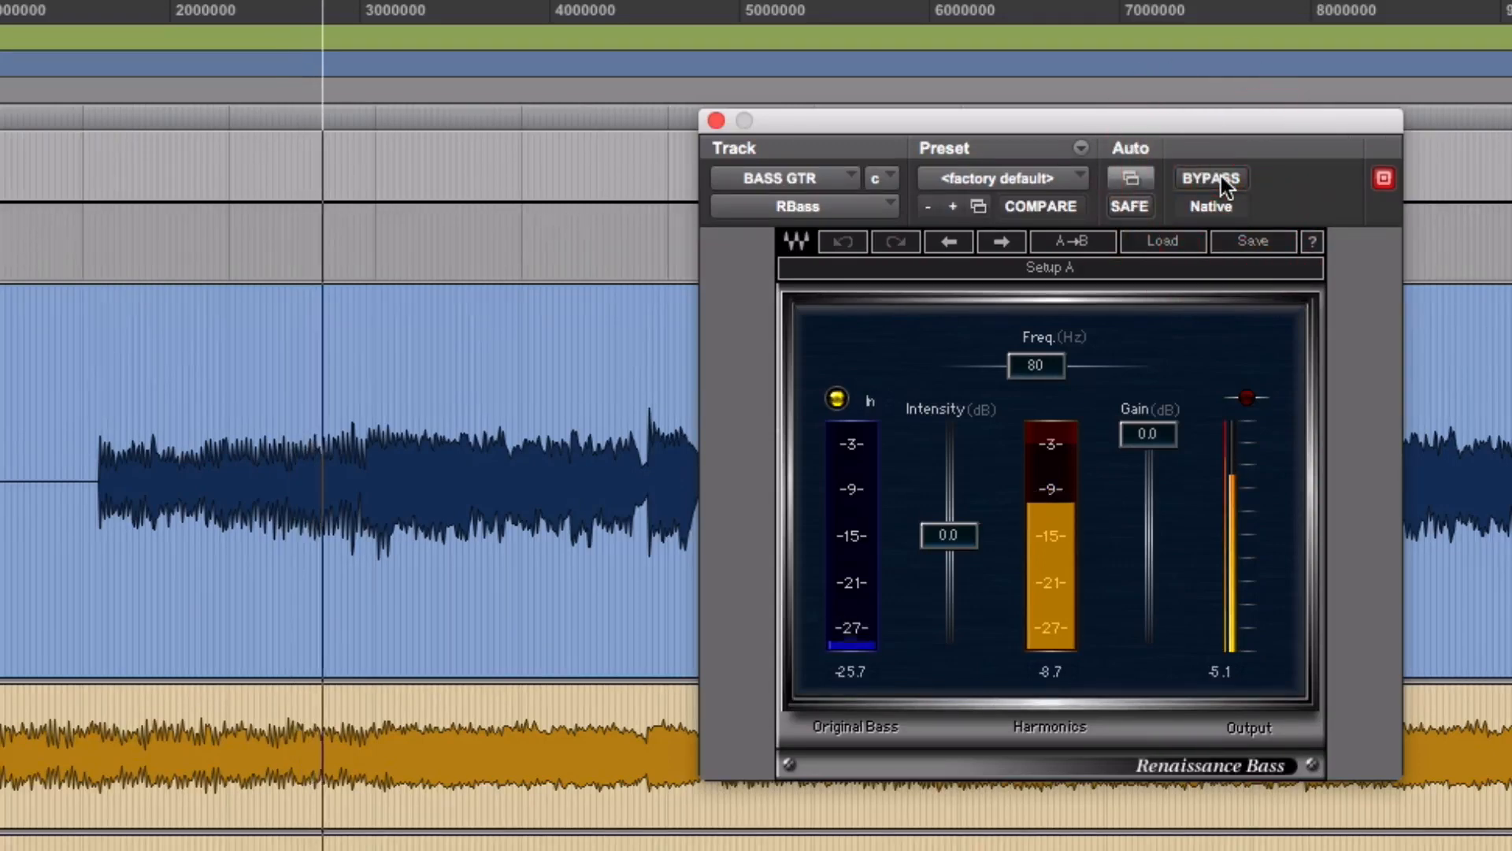
key(space)
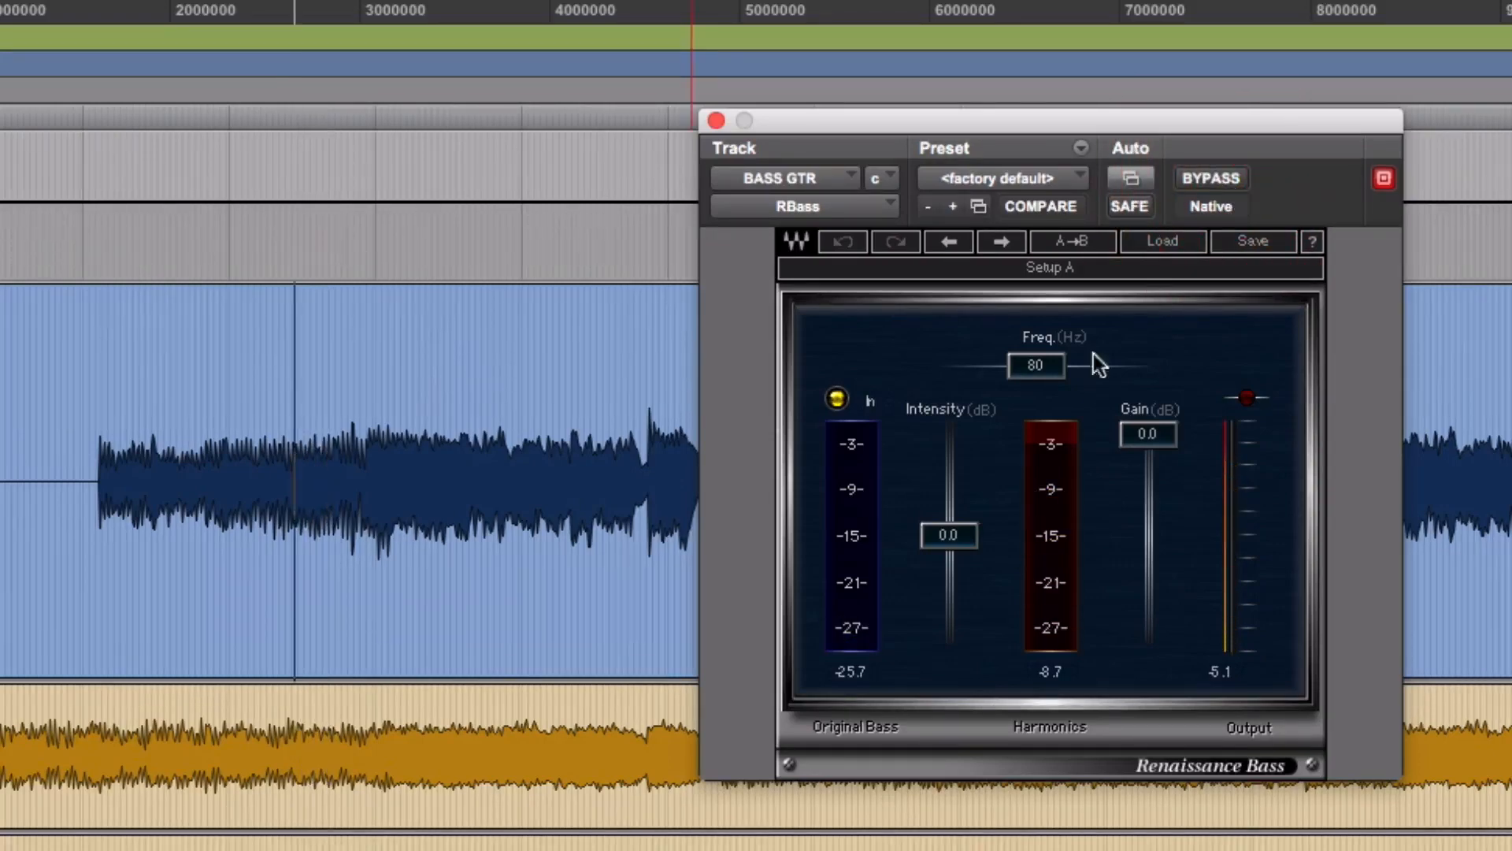
Step: Lower RBass's Intensity to -6.7 dB and play the bass, comparing the plug-in bypassed and active
click(953, 534)
mouse_move(953, 534)
mouse_down()
mouse_move(953, 548)
mouse_move(990, 534)
mouse_move(951, 562)
mouse_up()
key(space)
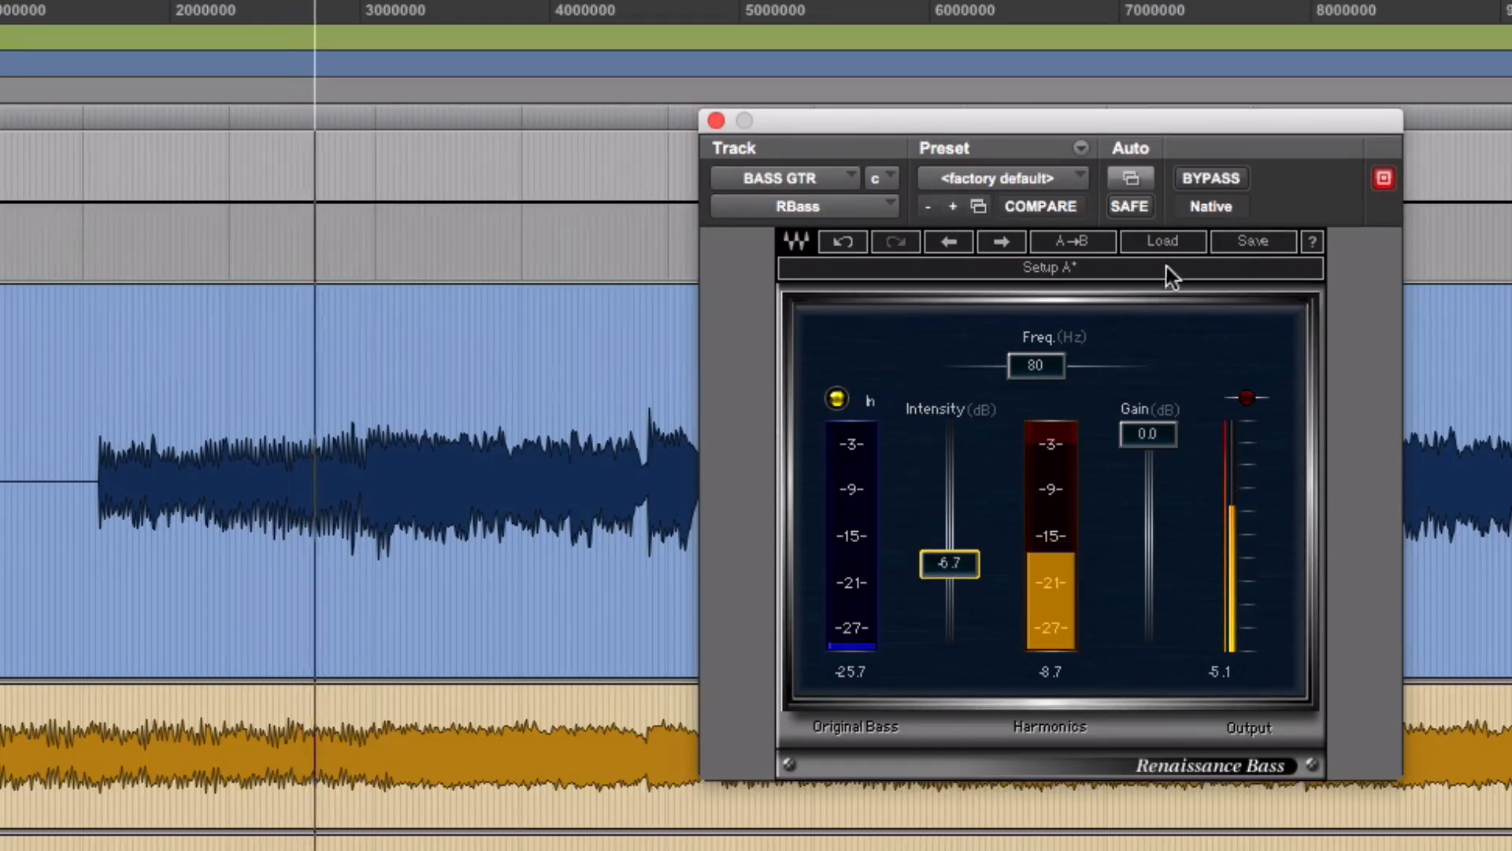
click(1223, 178)
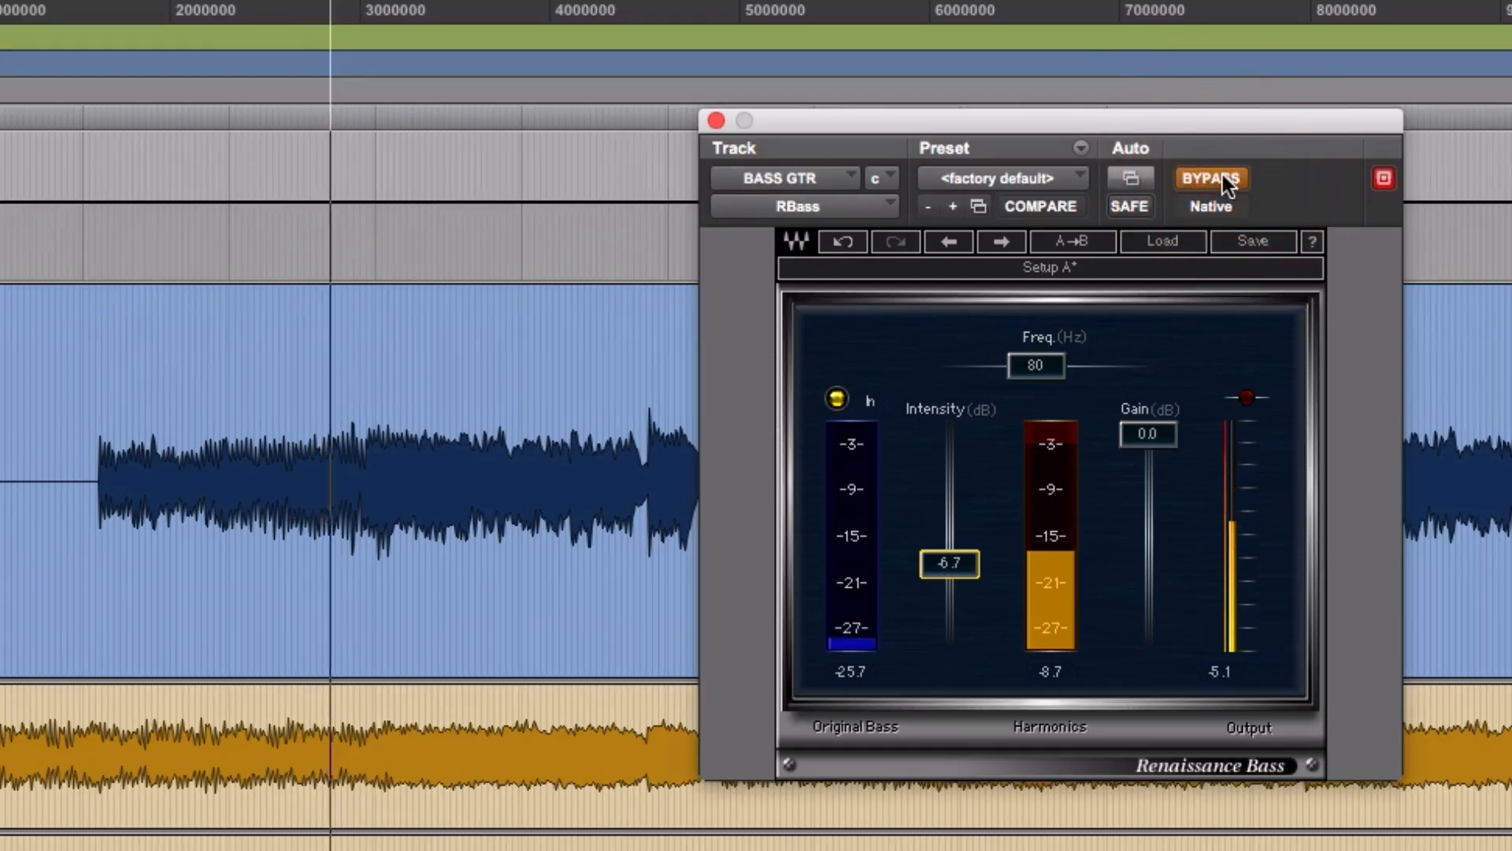
click(1223, 178)
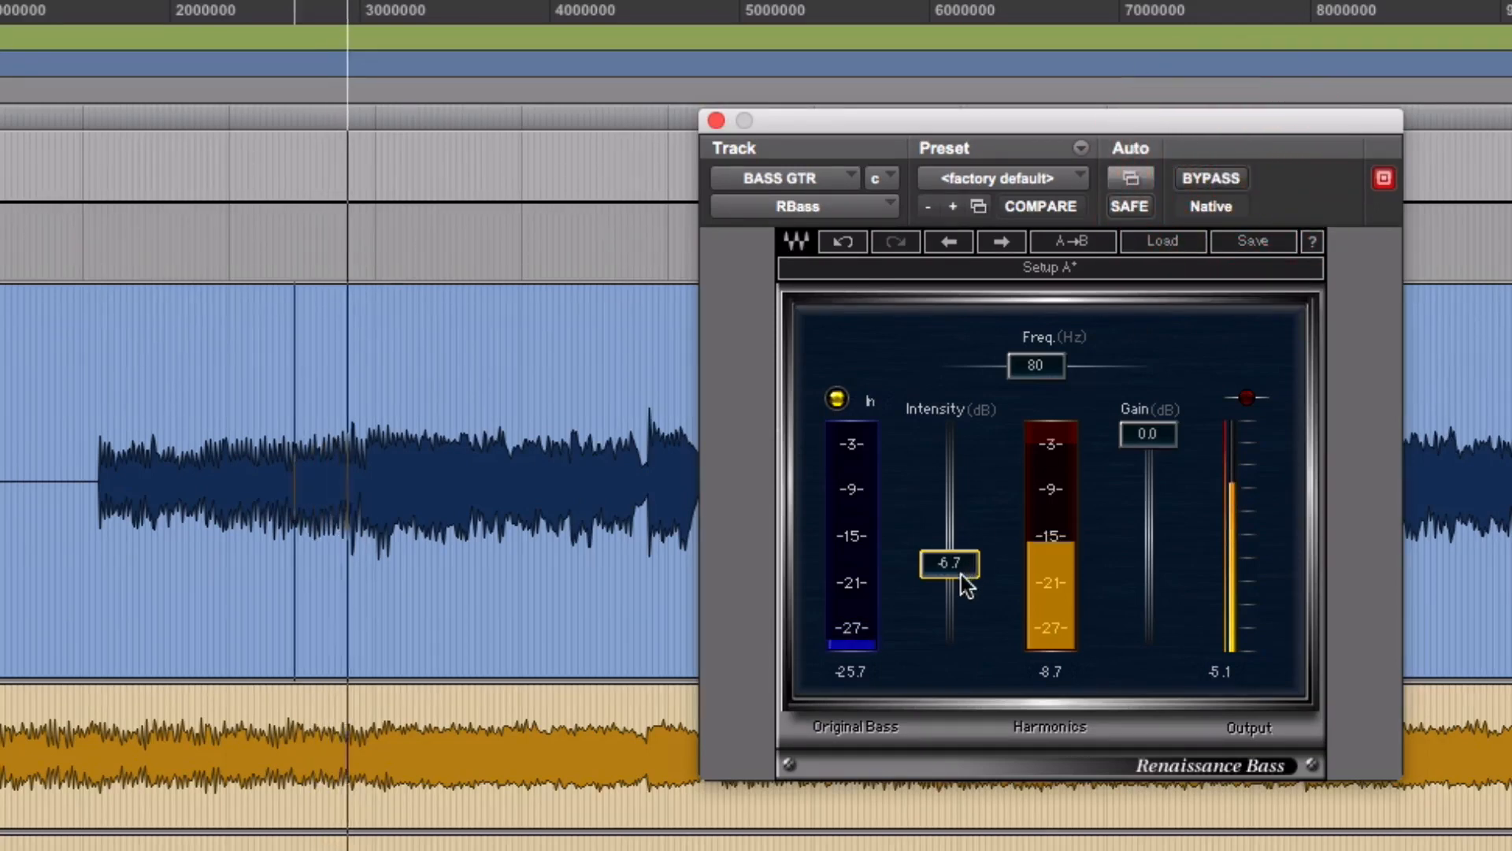
Step: Fine-tune RBass's Intensity to -10.8 dB during playback, comparing against bypass and leaving the plug-in active
drag(961, 574, 961, 594)
click(1208, 179)
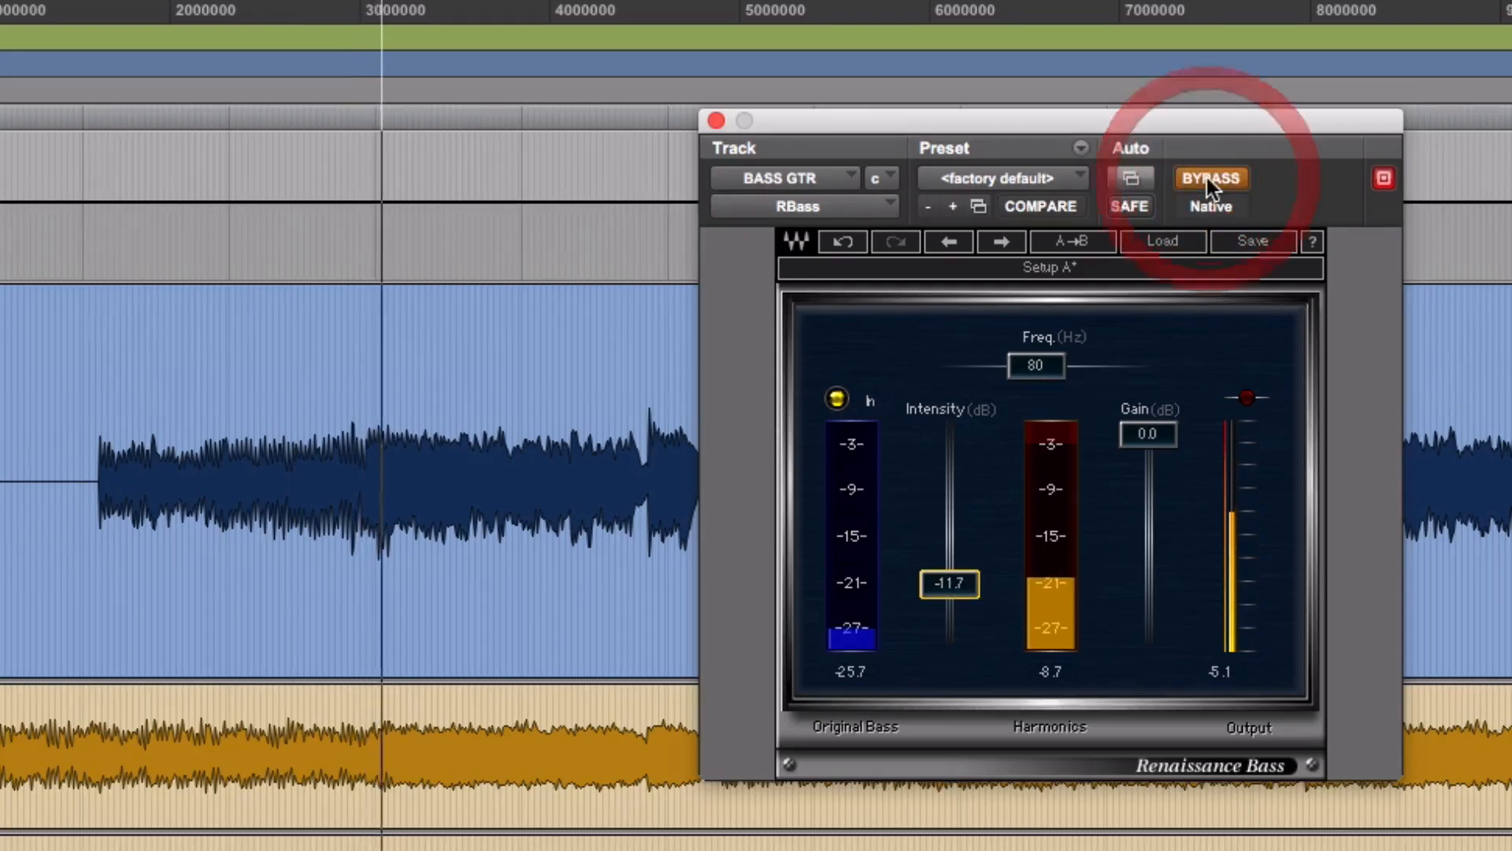
click(1207, 177)
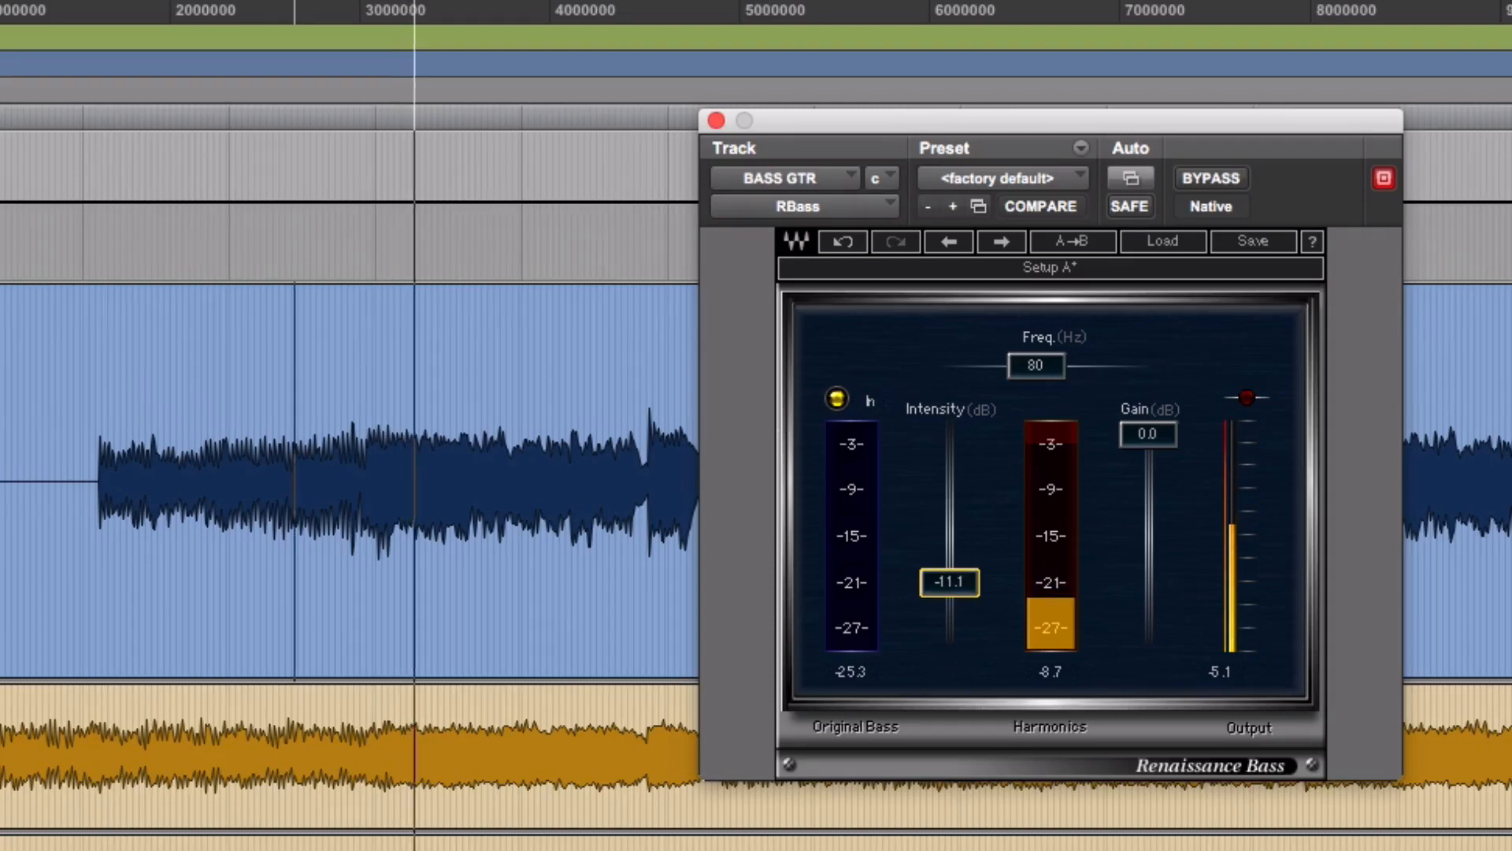
drag(949, 583, 949, 580)
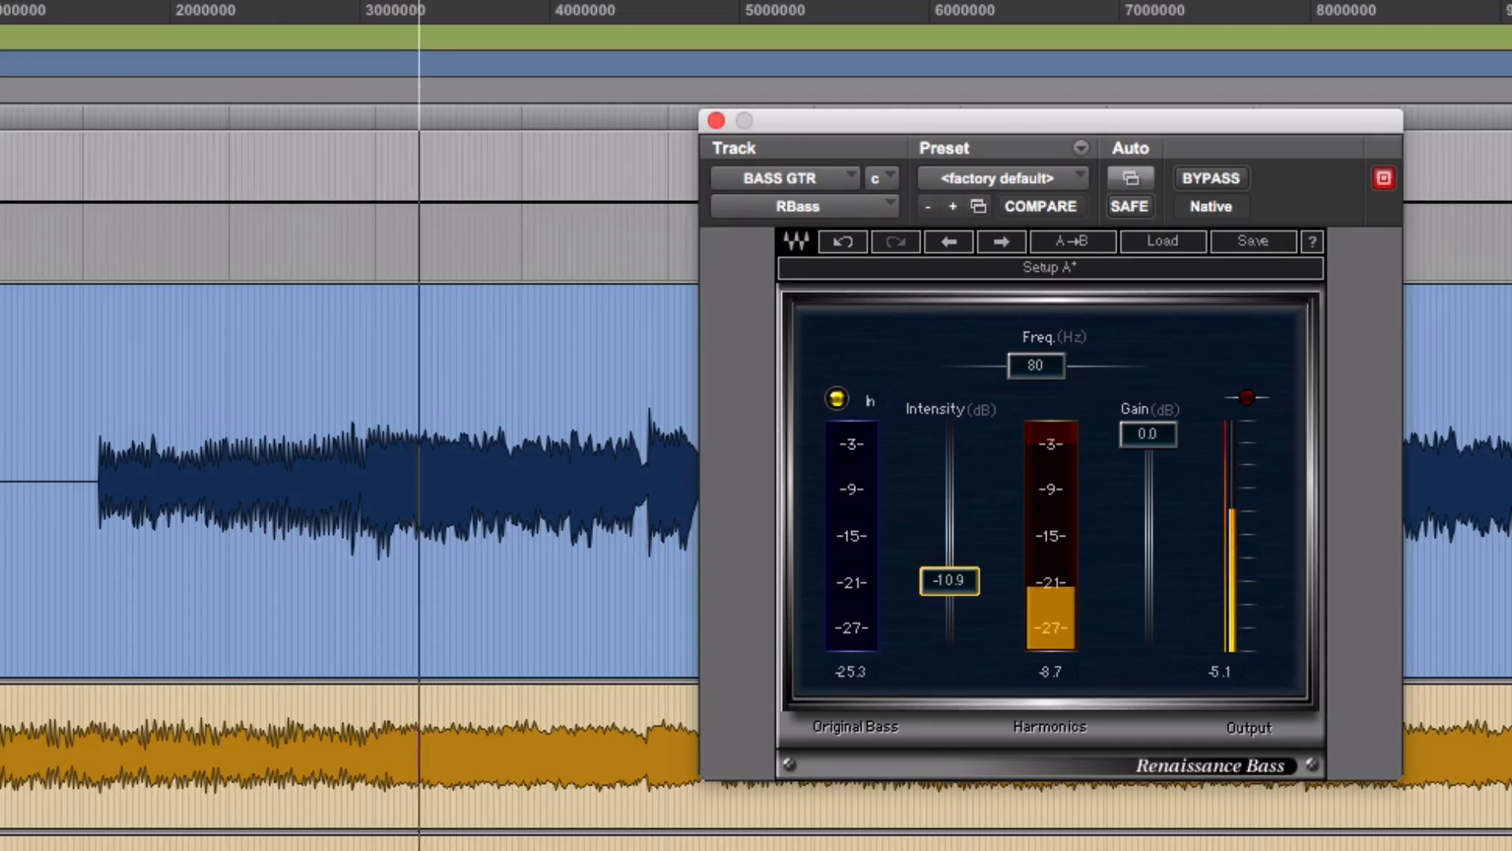
click(1240, 184)
click(1241, 186)
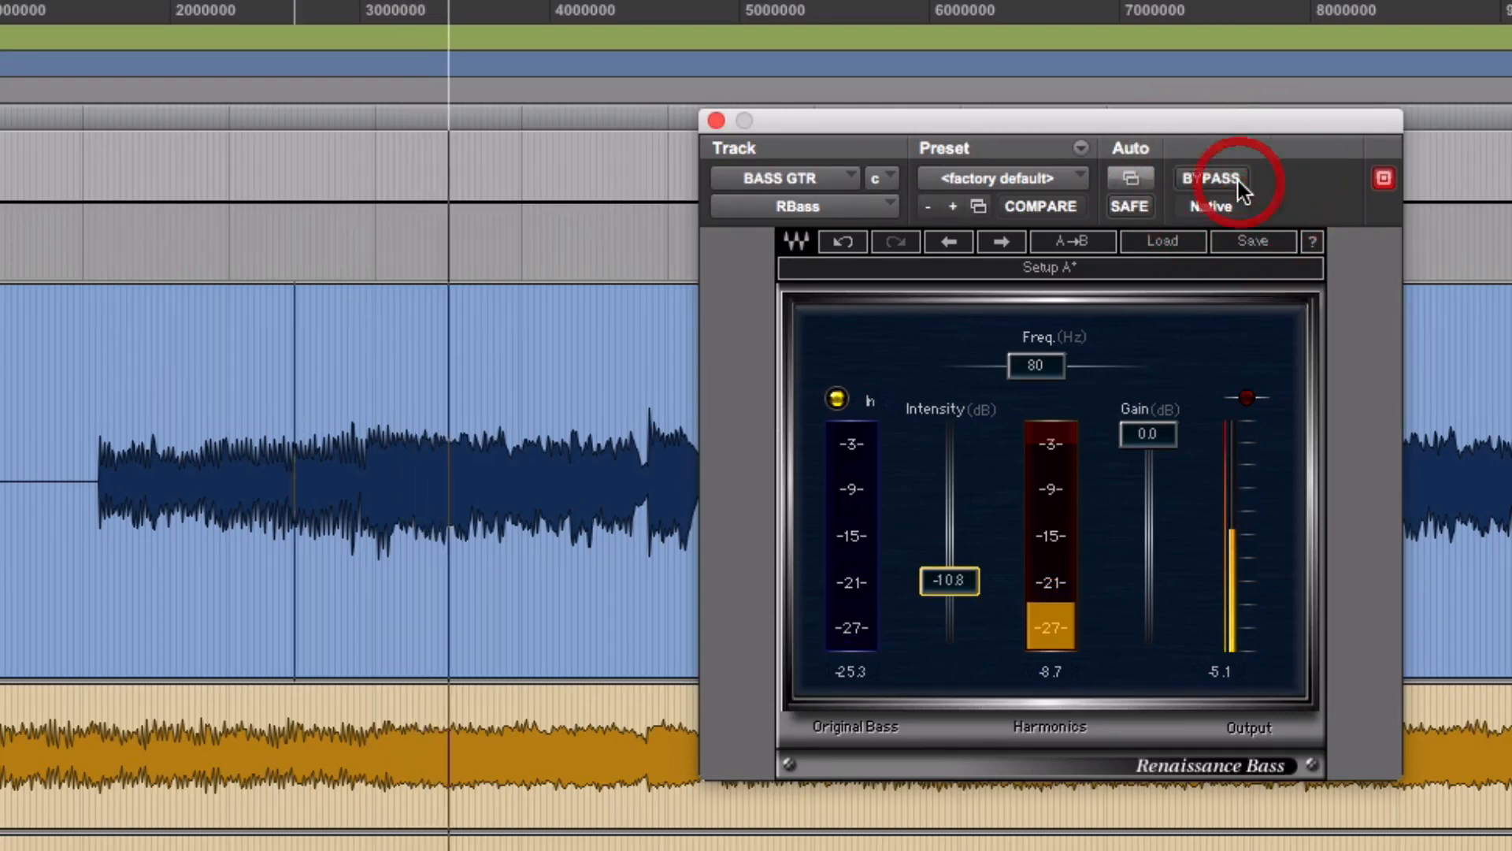
Step: Try RBass's frequency at 100 Hz, return it to 80 Hz, compare against bypass and close the plug-in window
drag(1060, 351, 1060, 336)
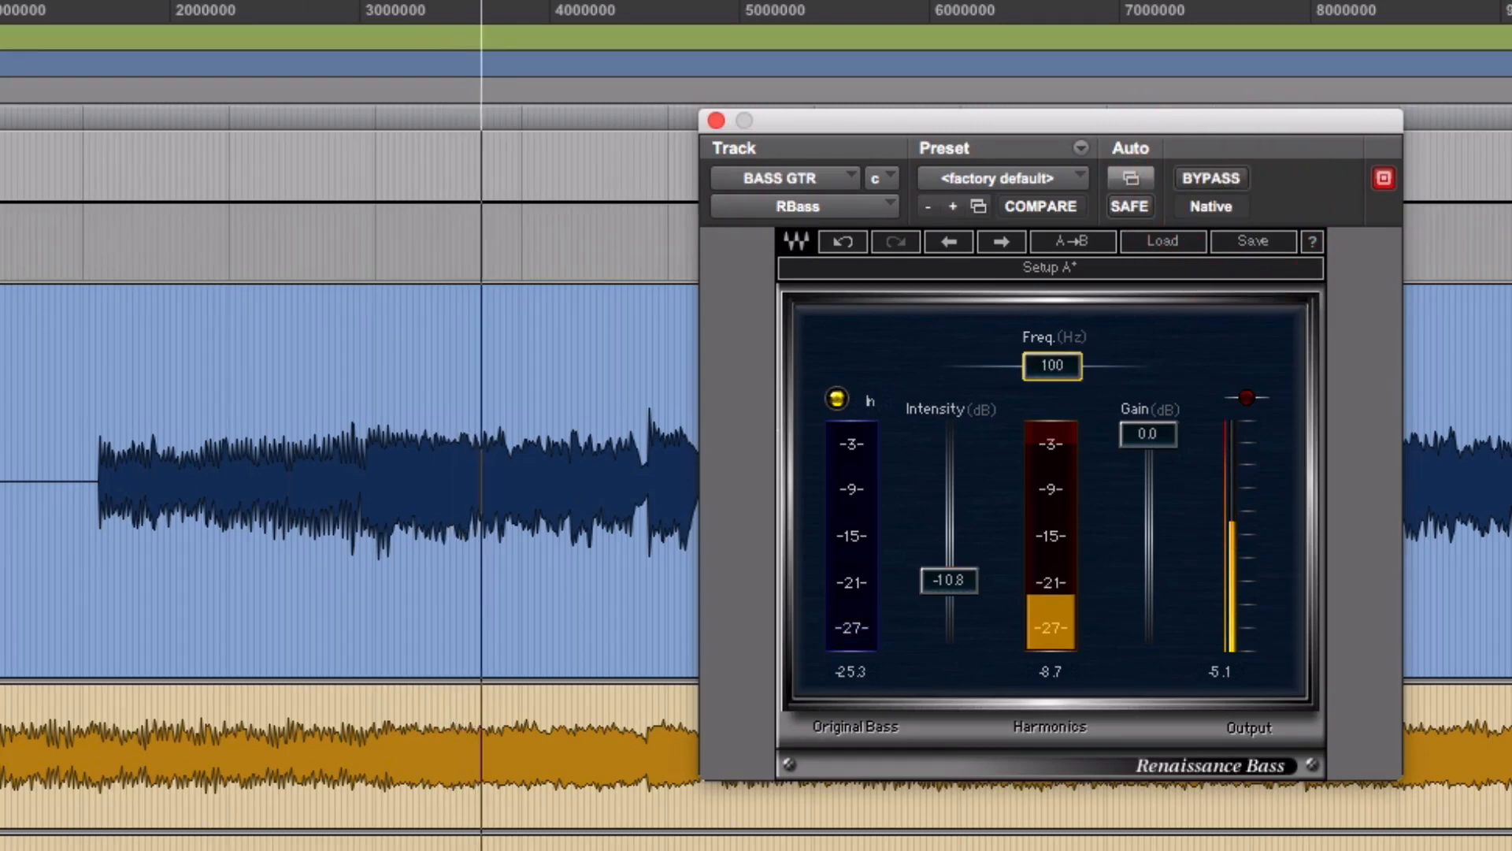
drag(1048, 365, 1025, 366)
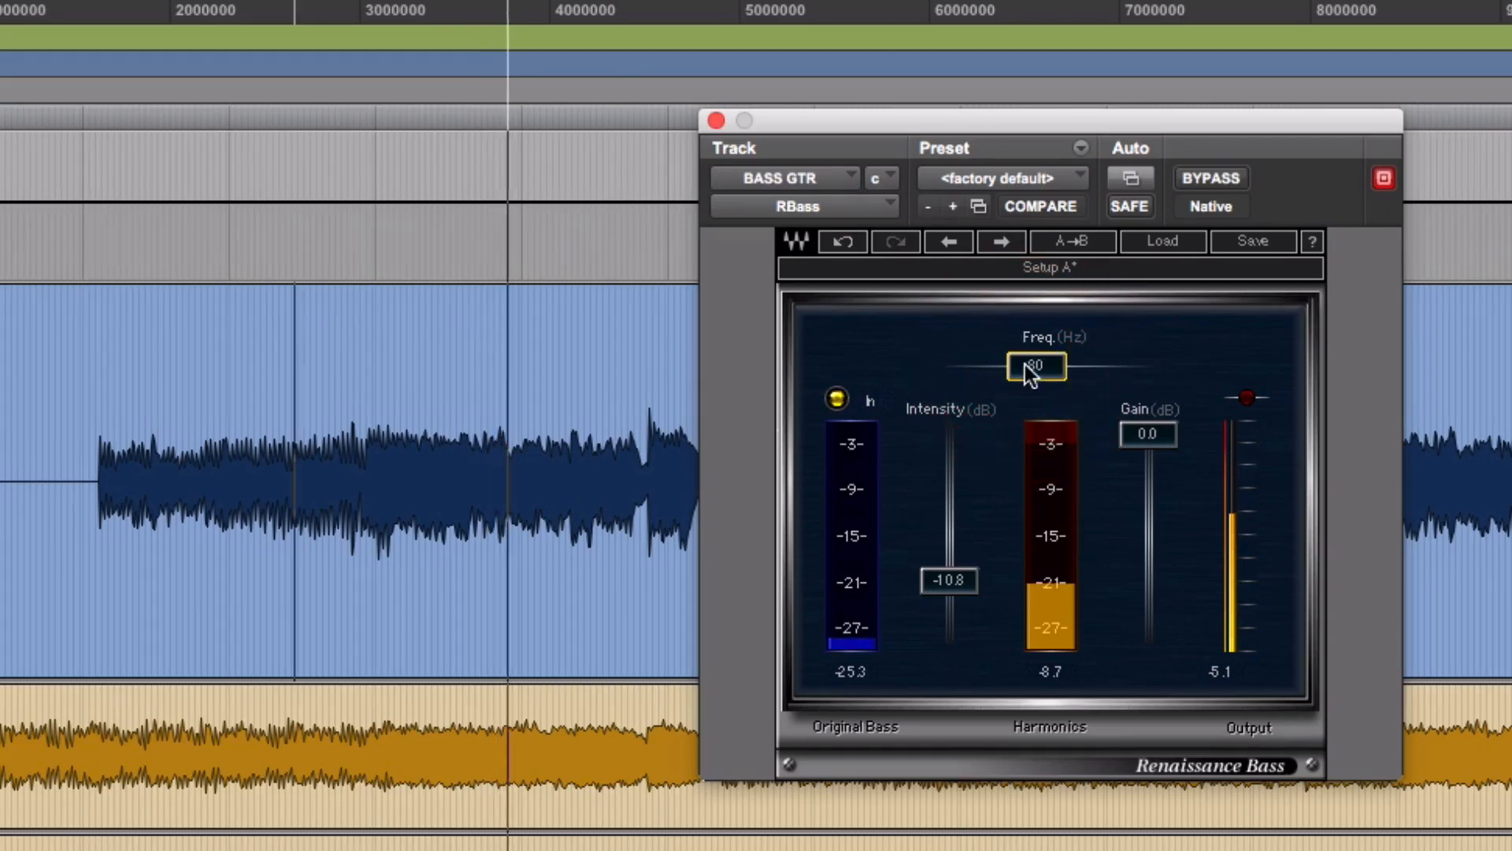
click(1208, 168)
click(1208, 168)
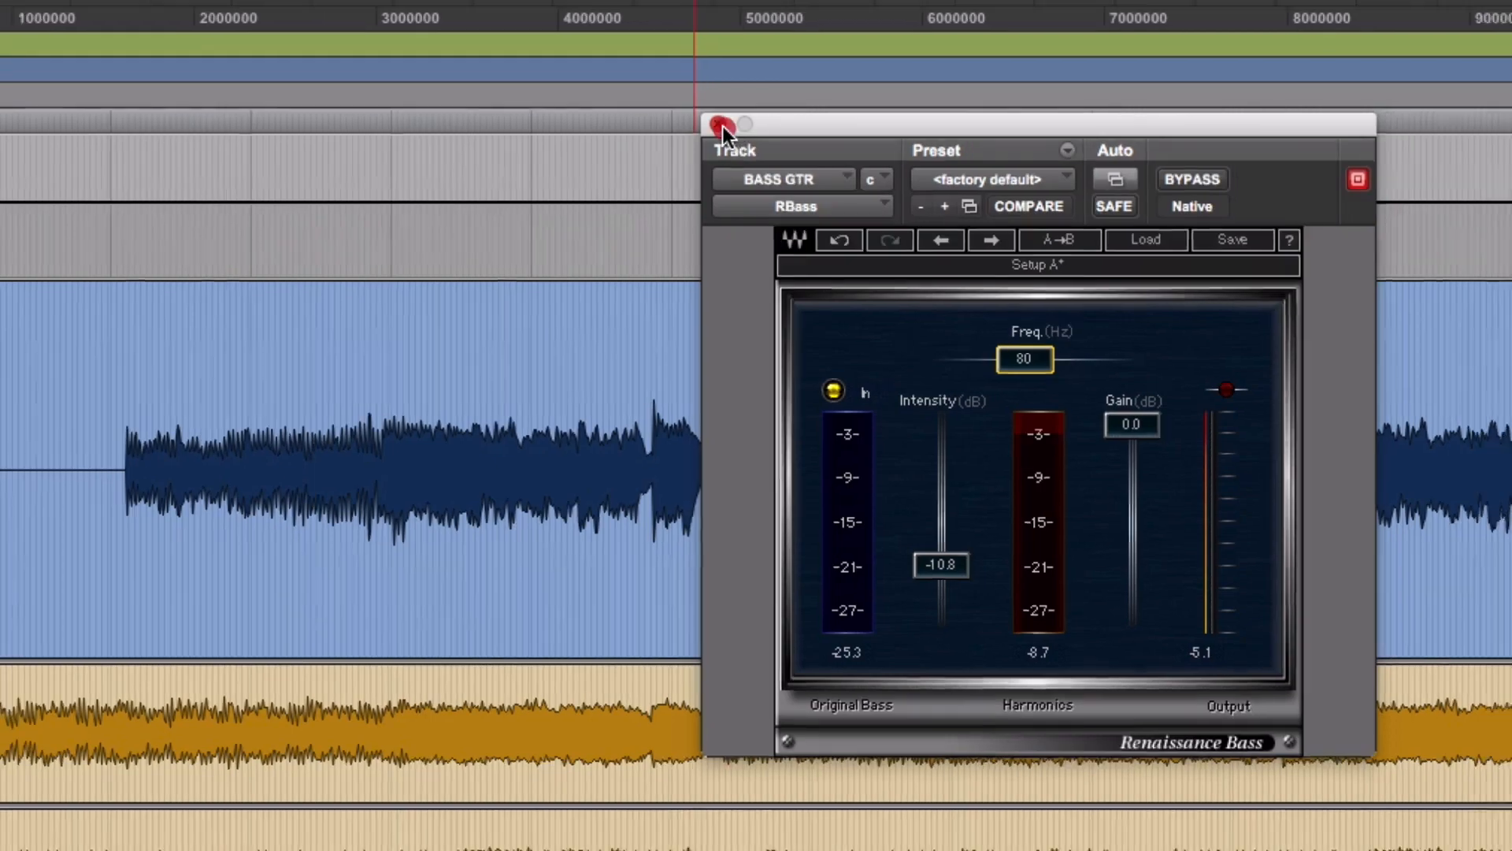
click(717, 121)
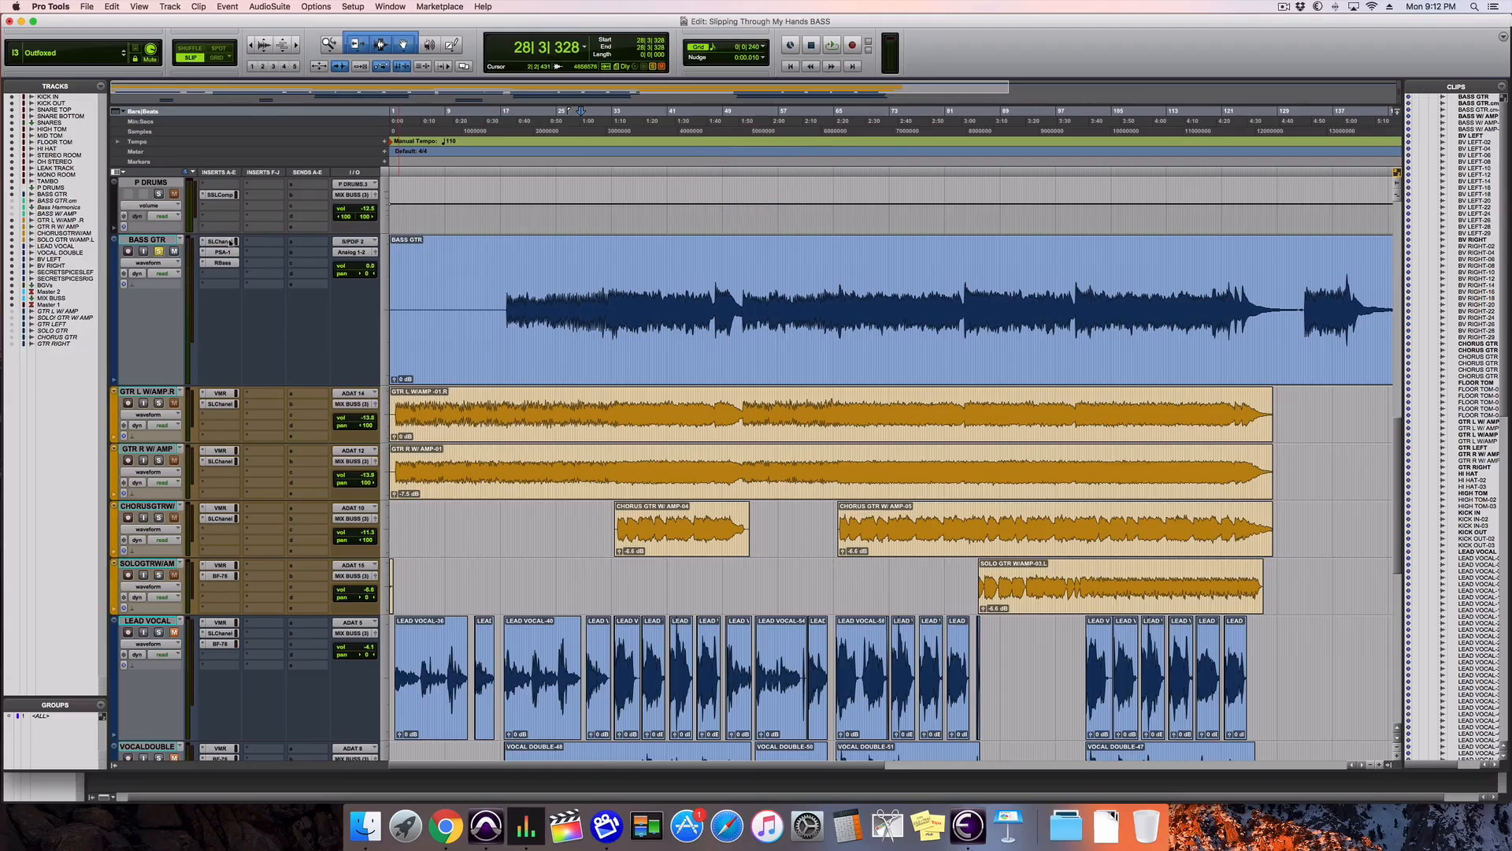
Step: Review the SSLChannel, SansAmp and RBass settings on the BASS GTR track one after another, and close the plug-in window
click(221, 241)
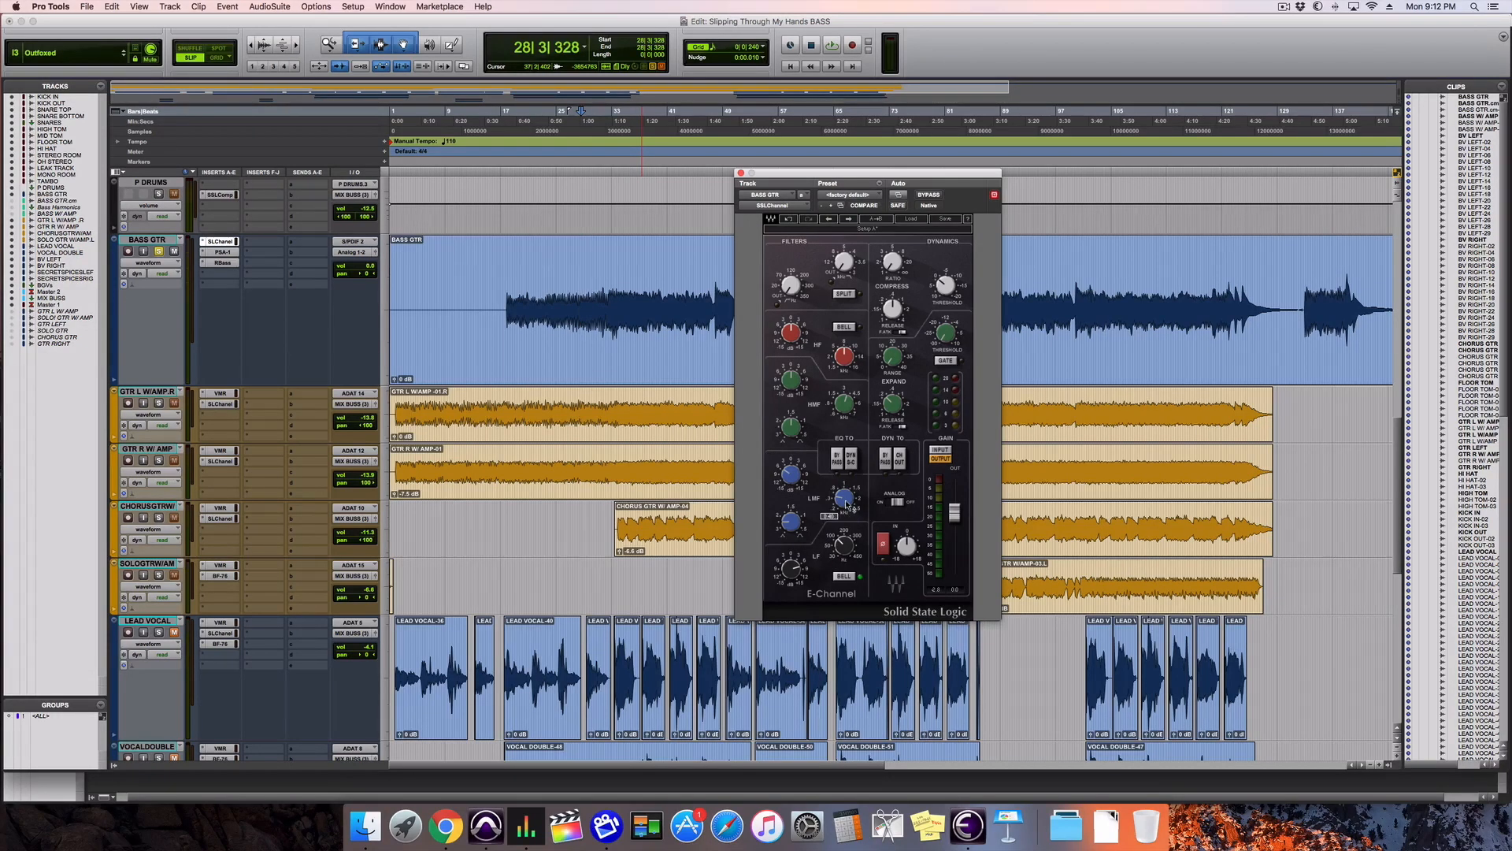
click(221, 252)
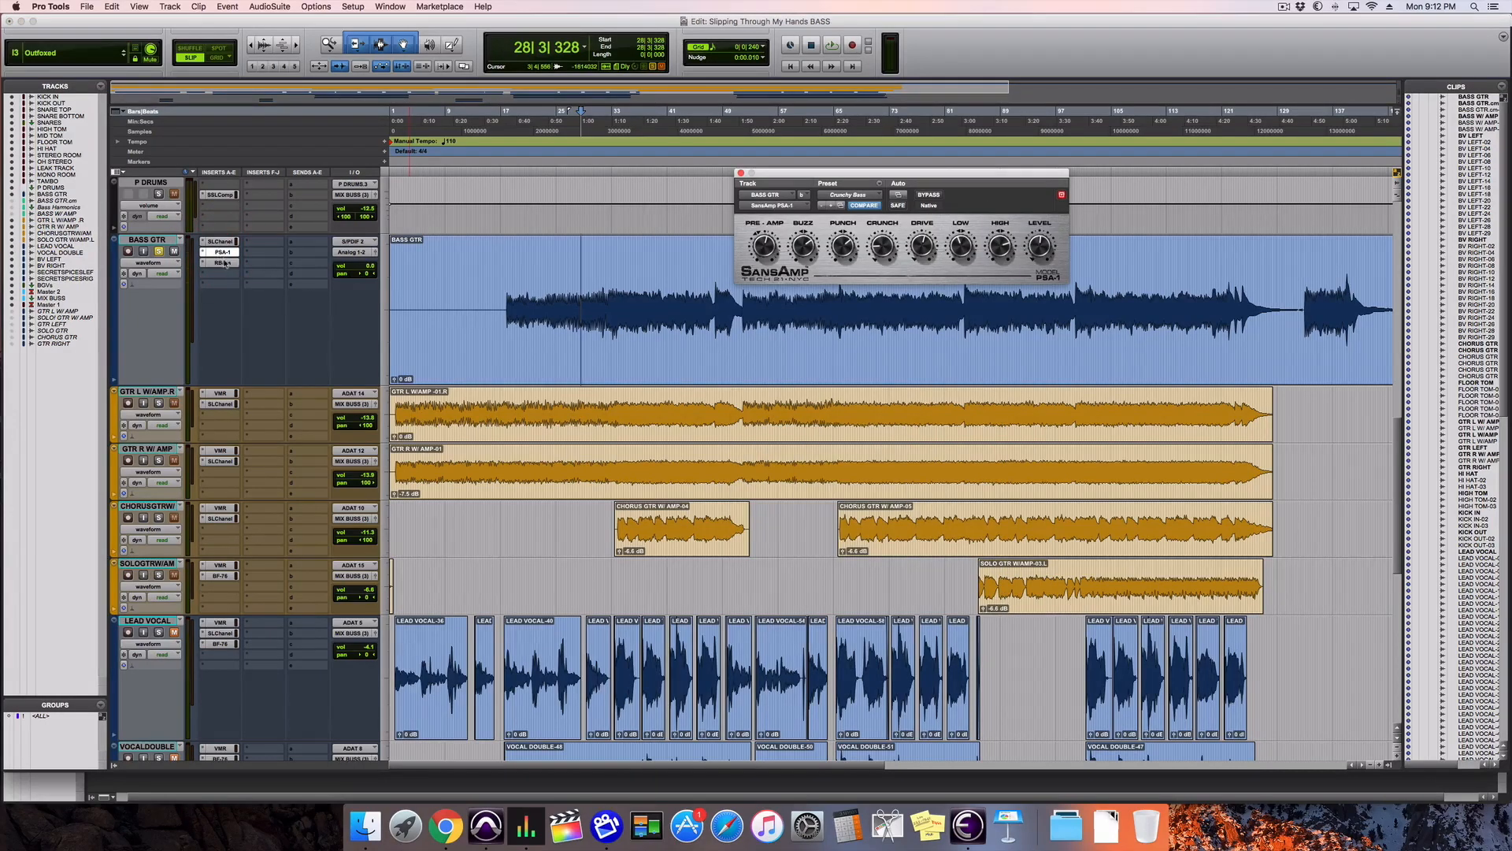
click(224, 264)
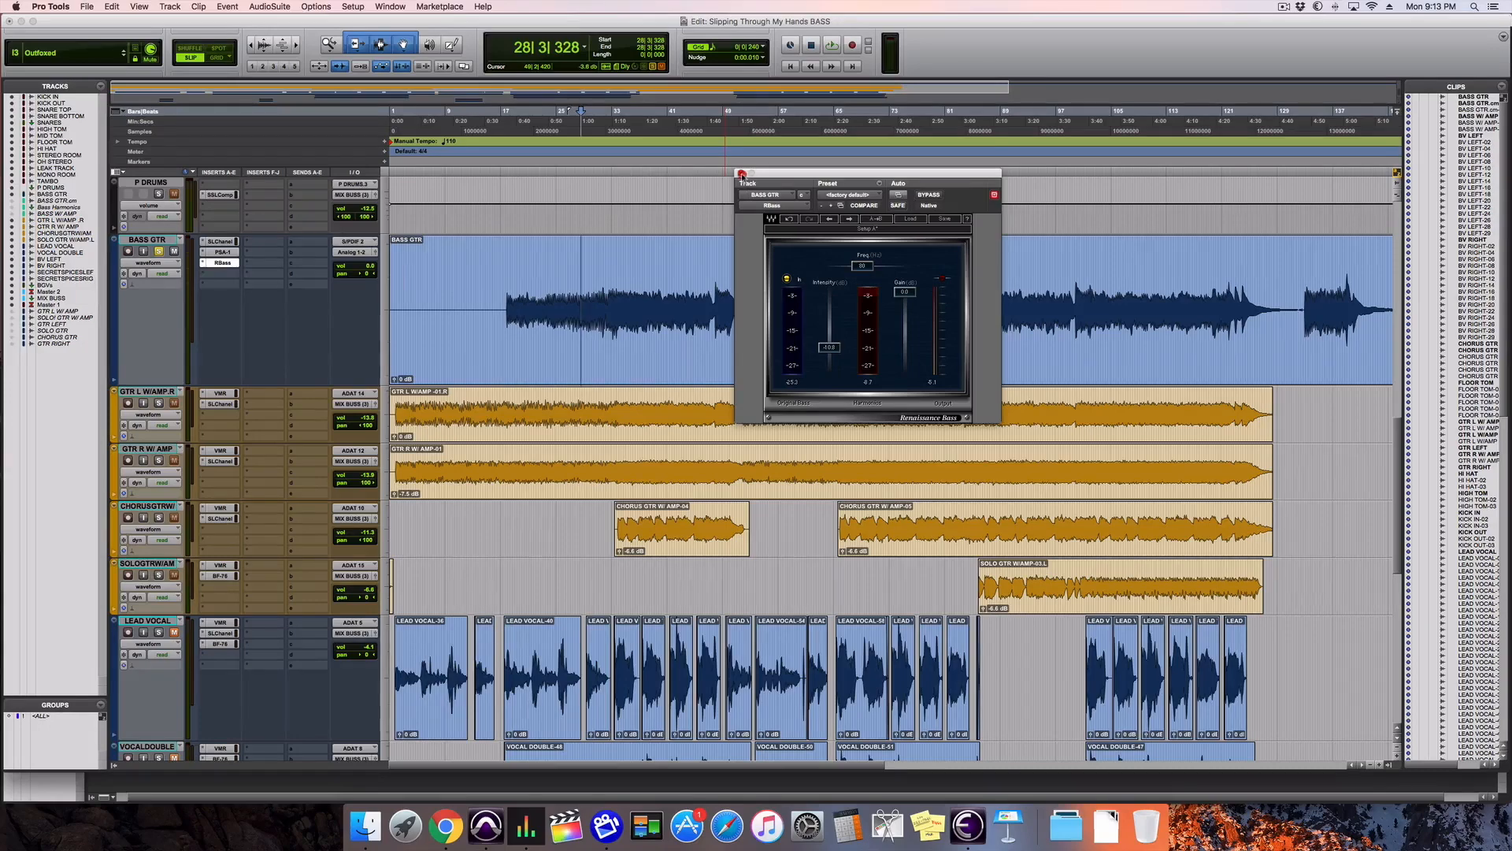
click(742, 173)
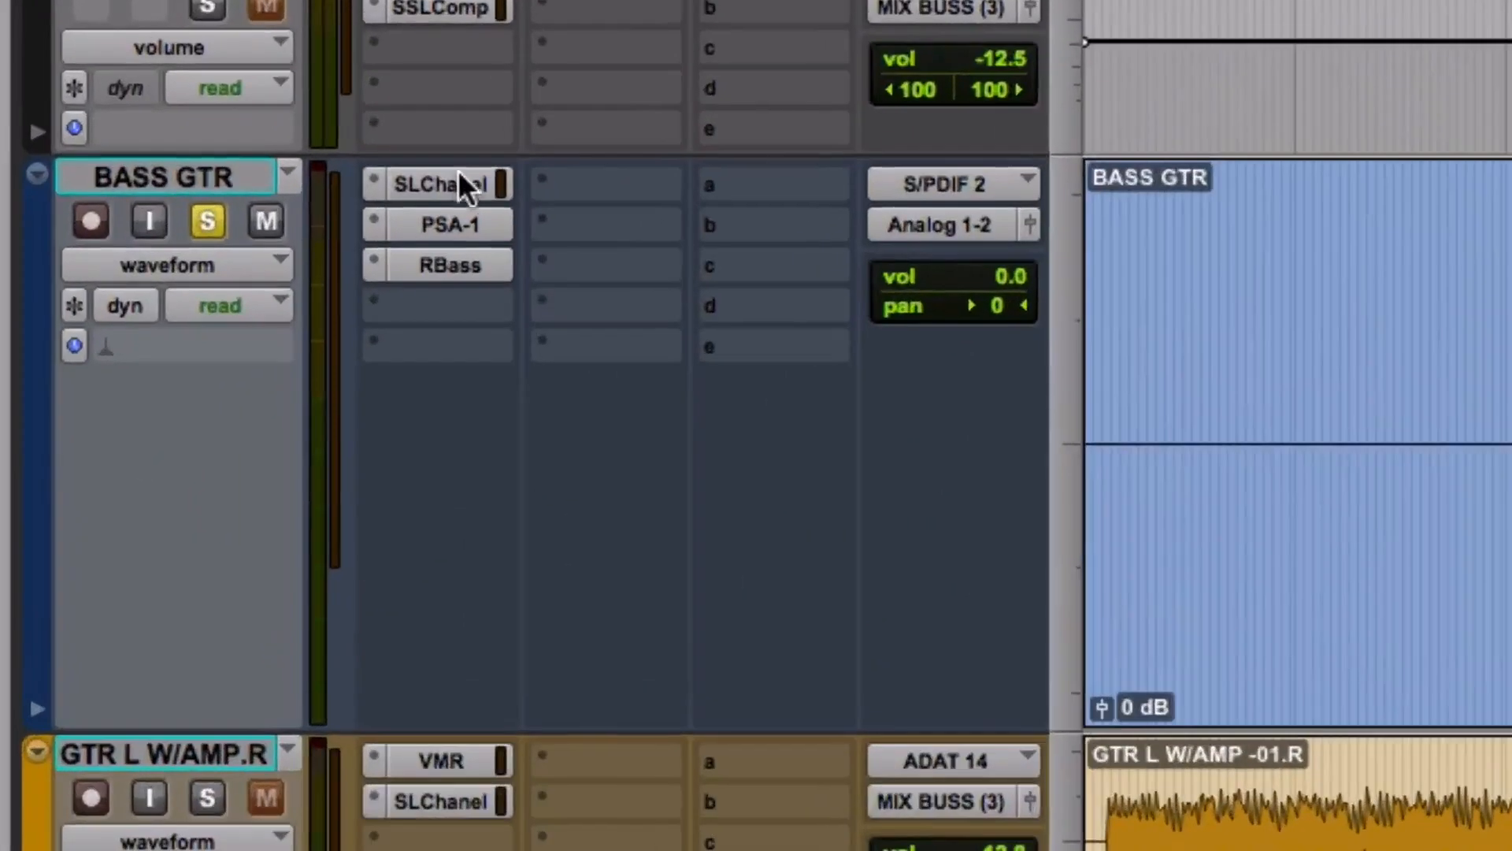
Step: Play the soloed BASS GTR track and compare its SSLChannel, SansAmp and RBass inserts all bypassed and all active
click(163, 237)
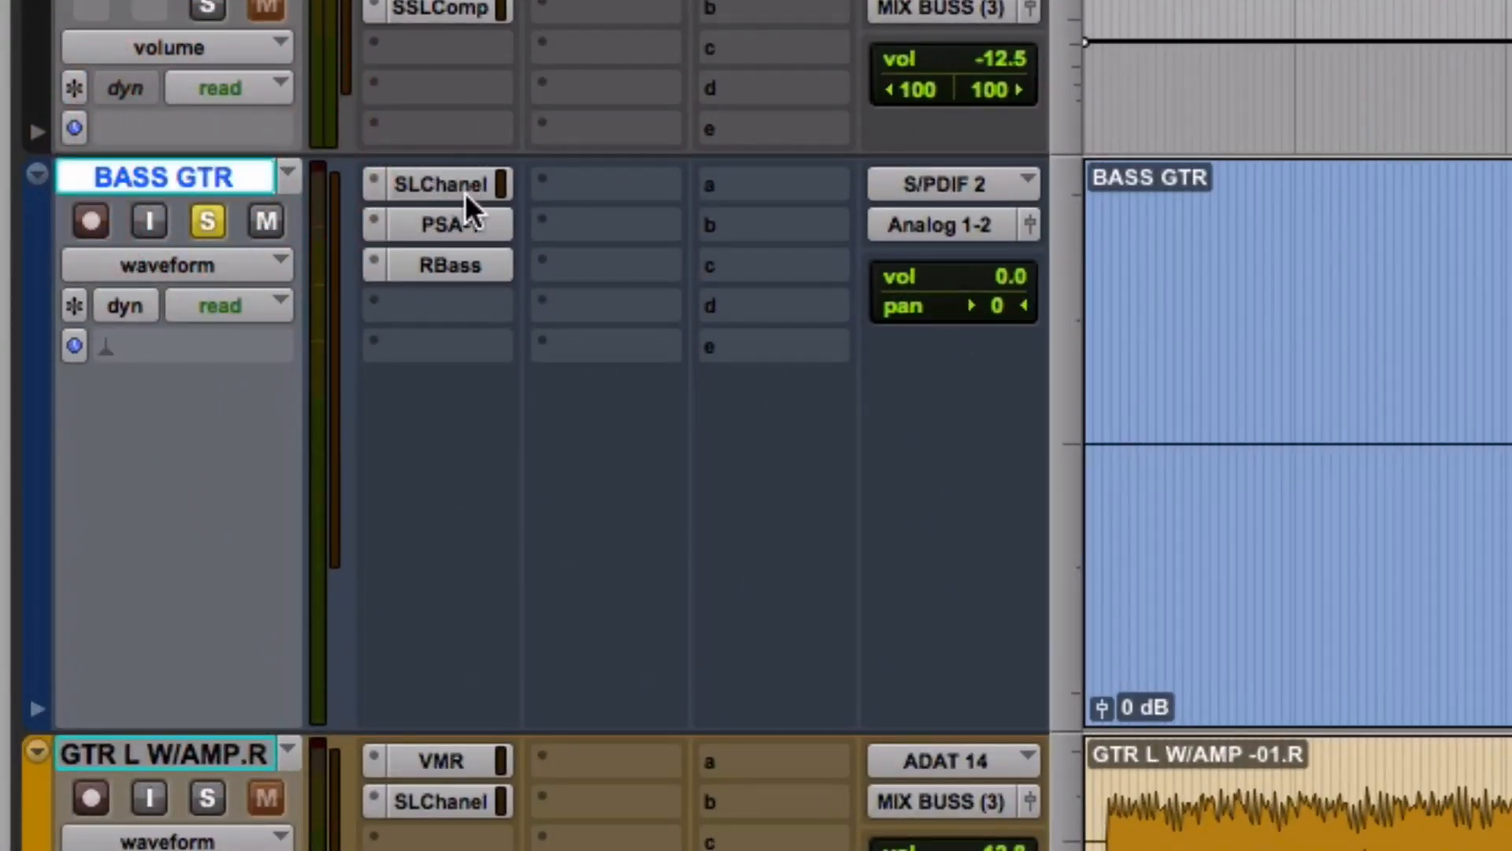
key(space)
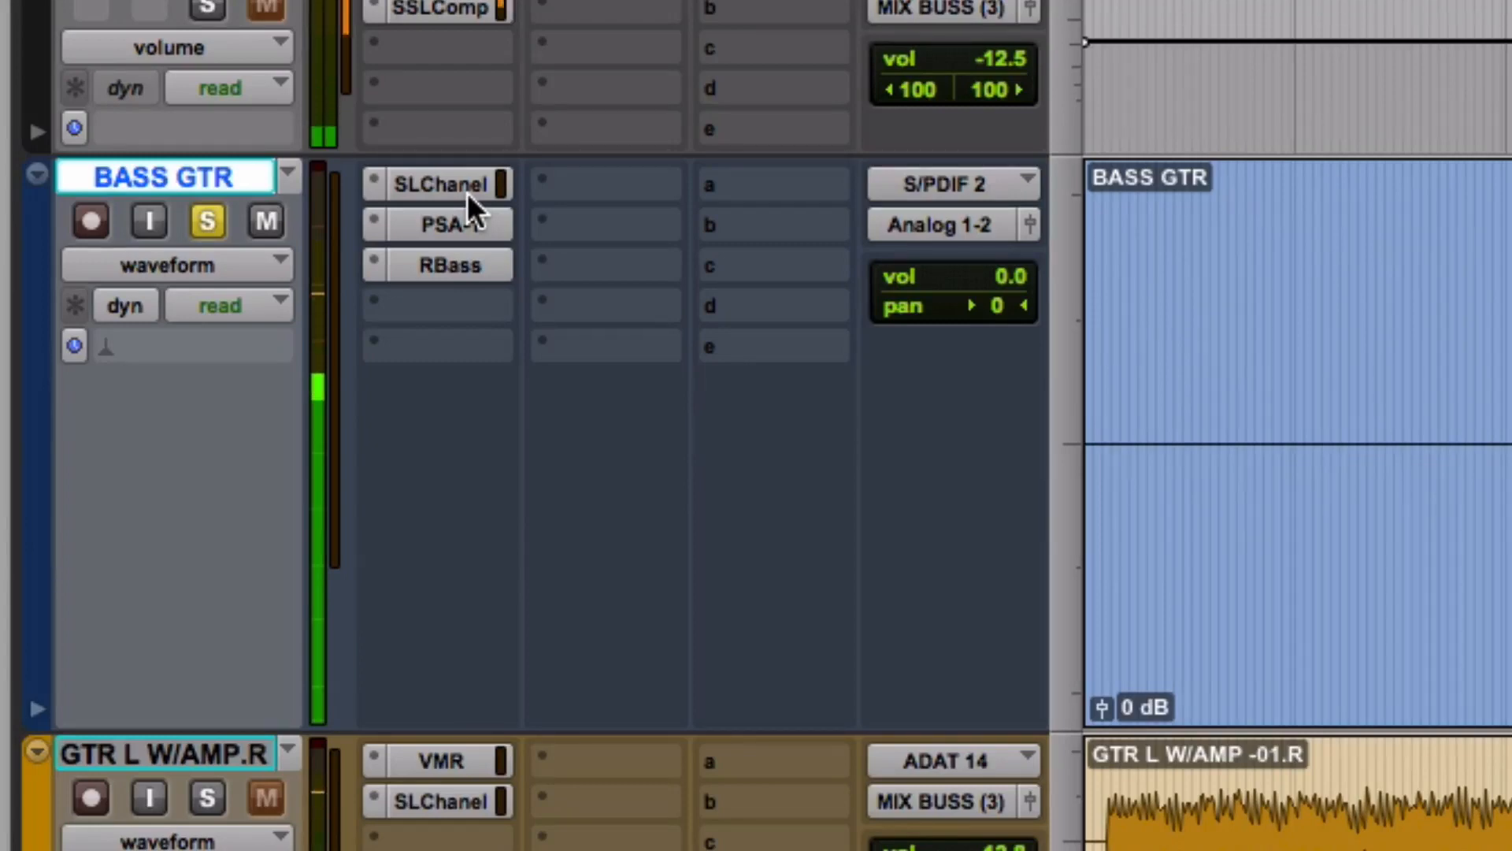
shift+super+click(467, 192)
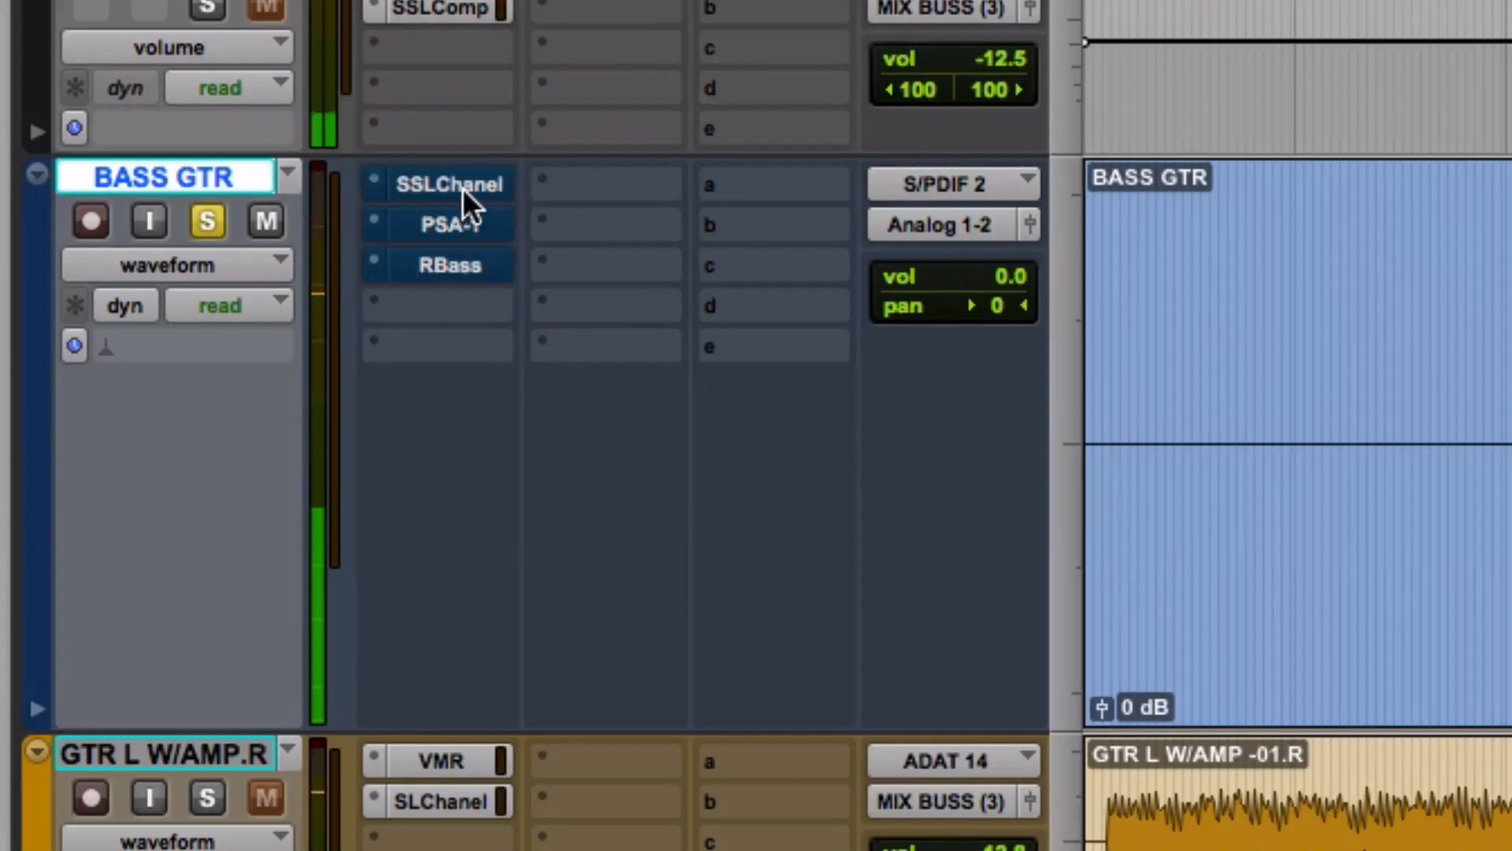
shift+super+click(465, 183)
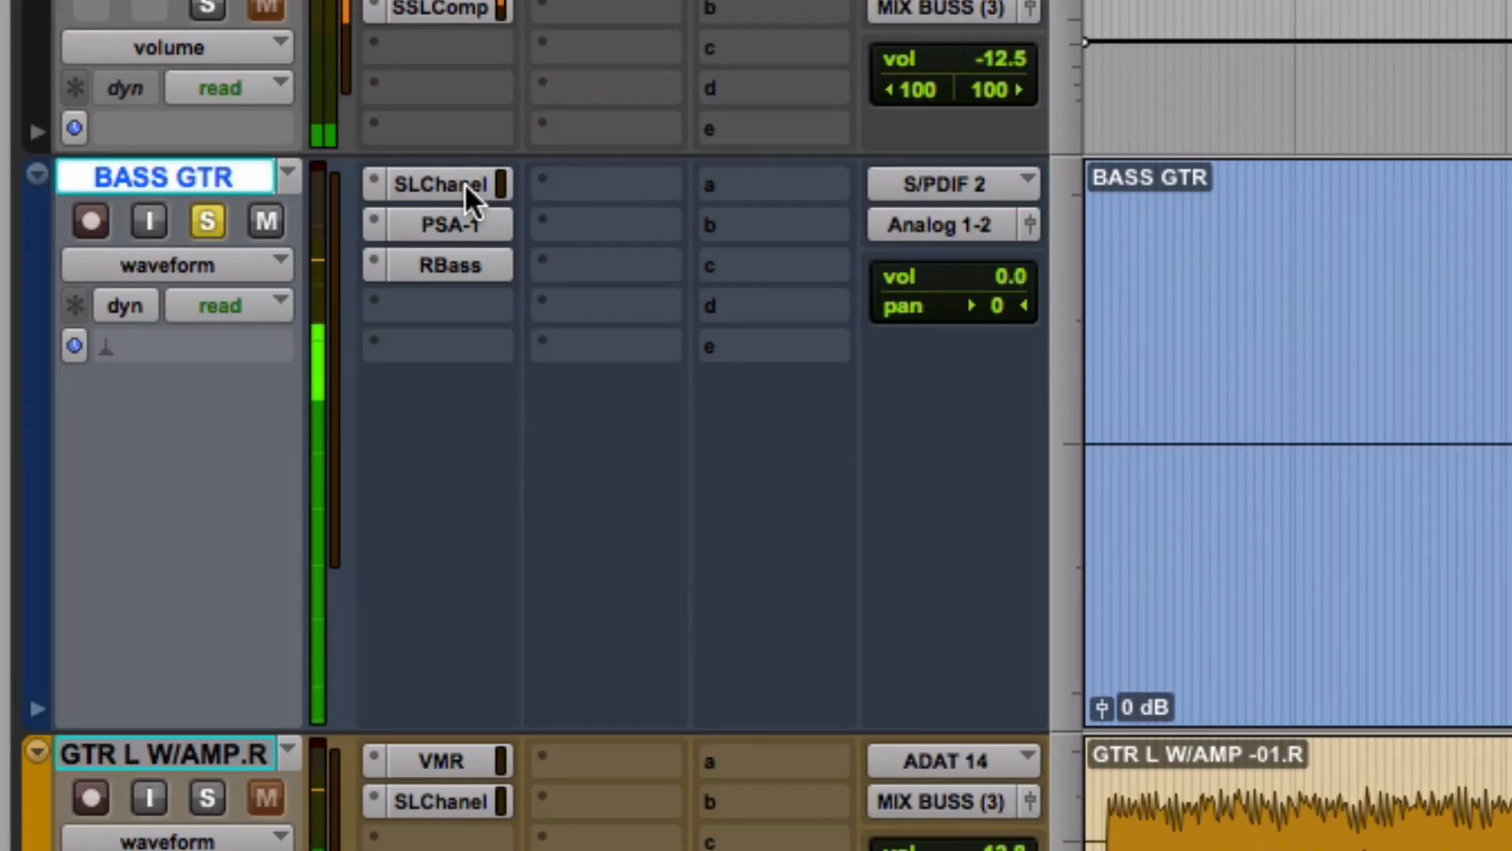
click(465, 182)
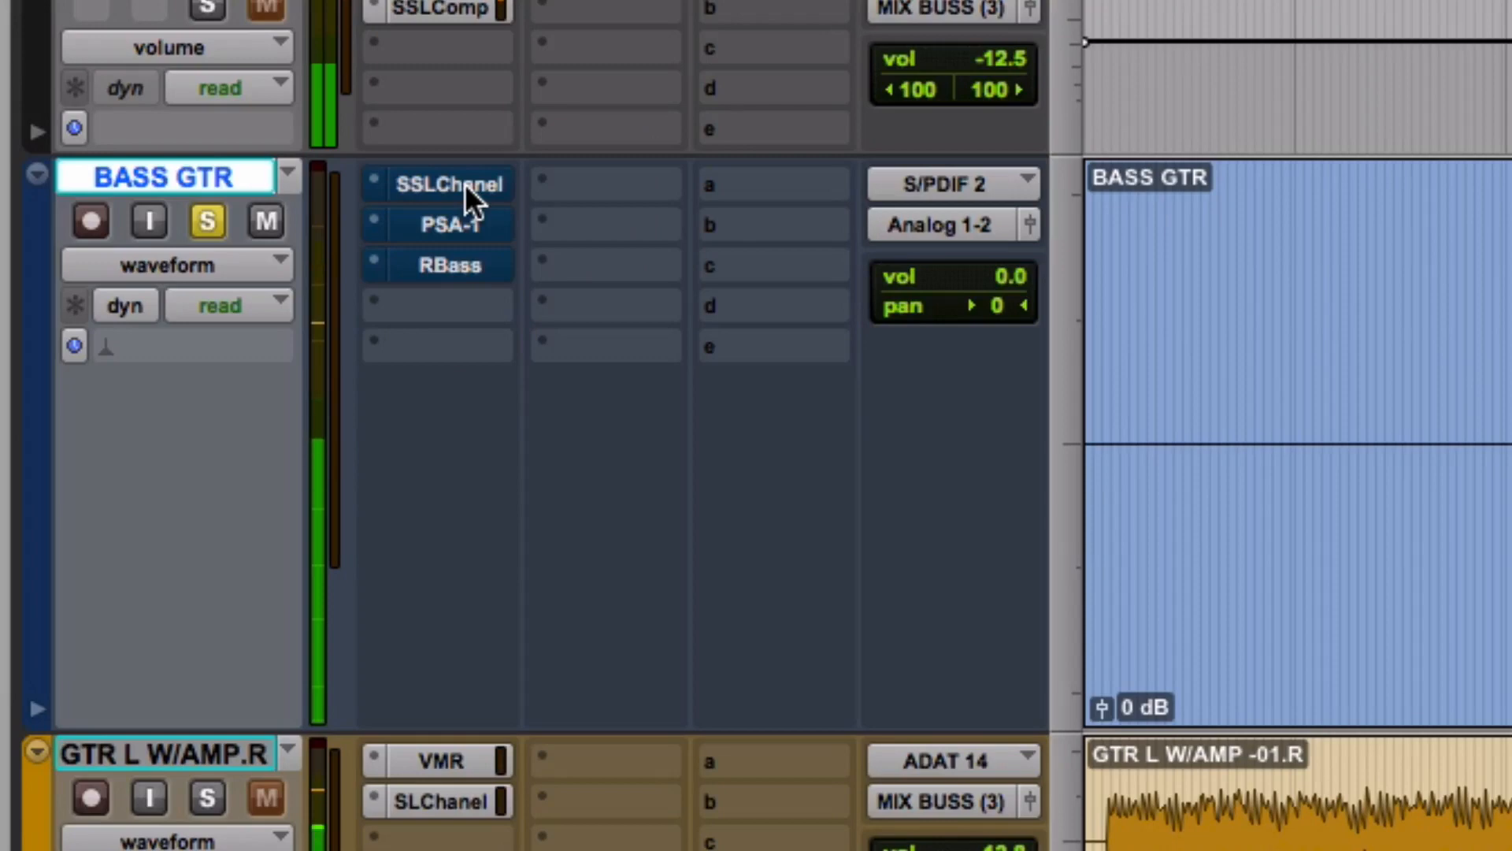
click(465, 183)
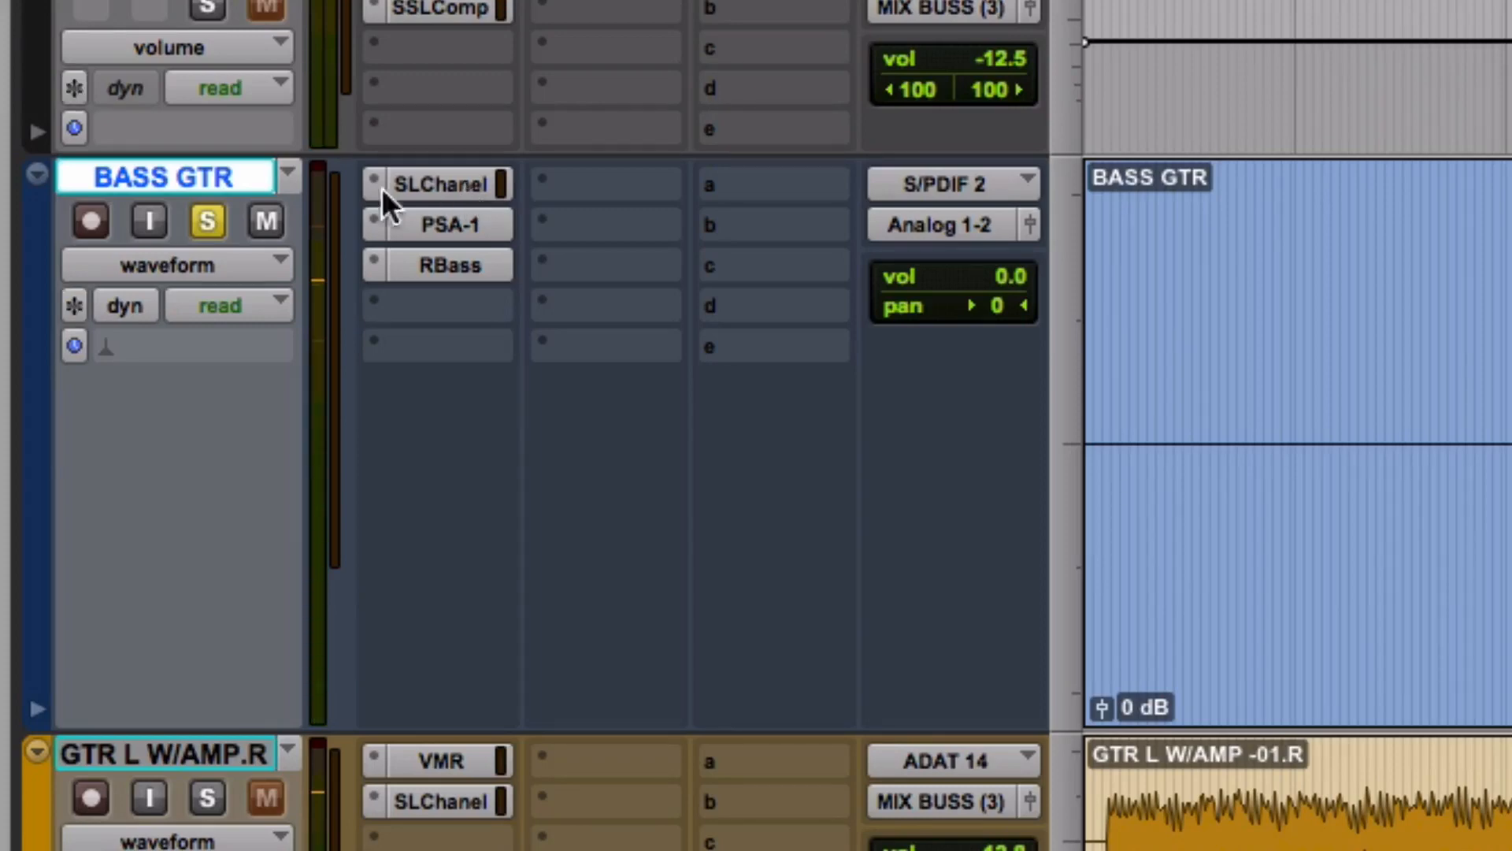
Step: Unsolo BASS GTR and play the full mix, comparing the bass inserts bypassed and active
click(208, 220)
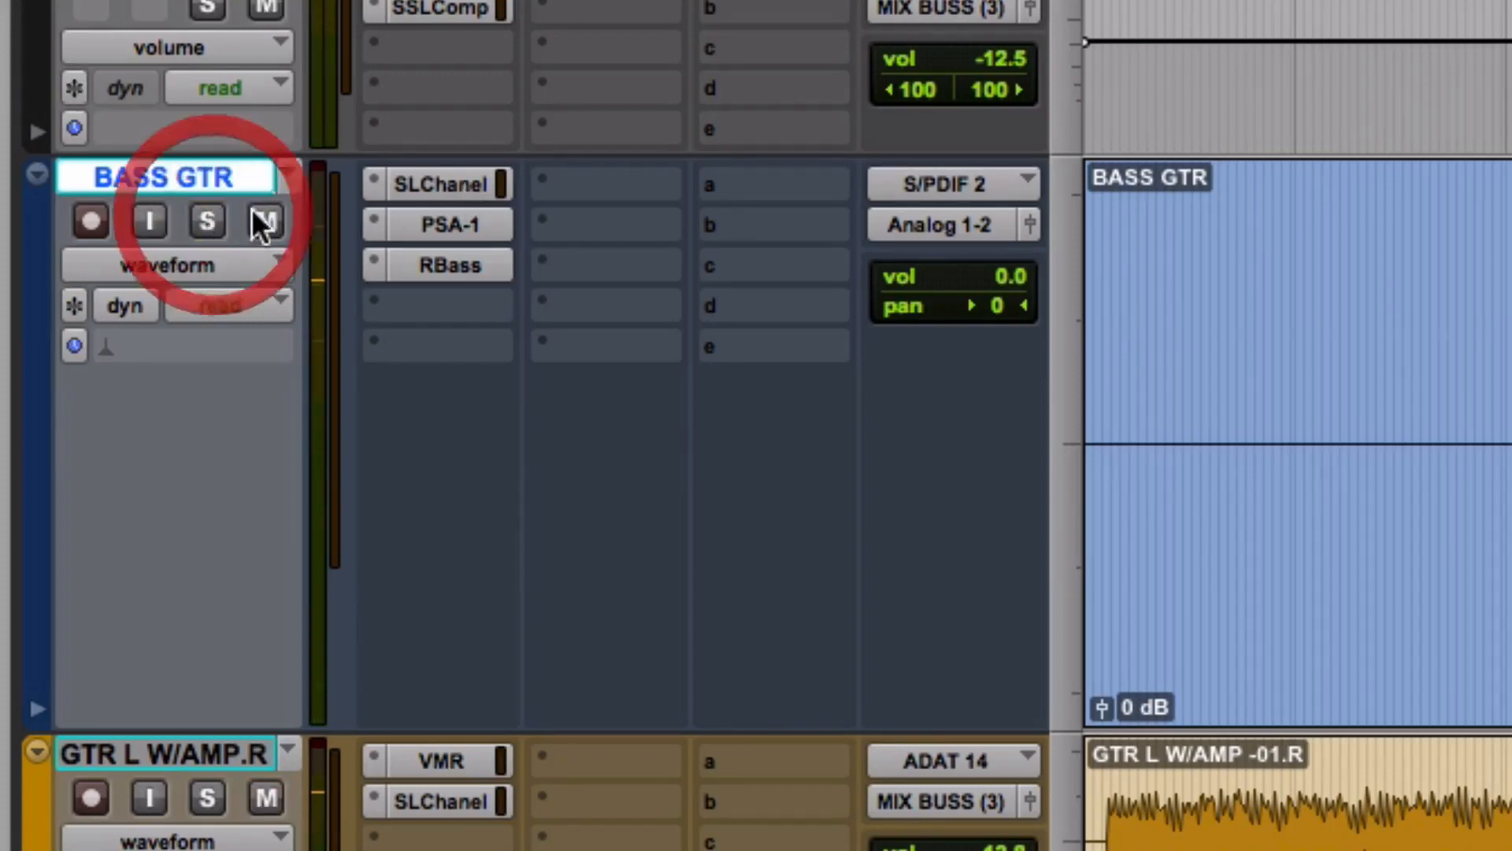
shift+super+click(456, 186)
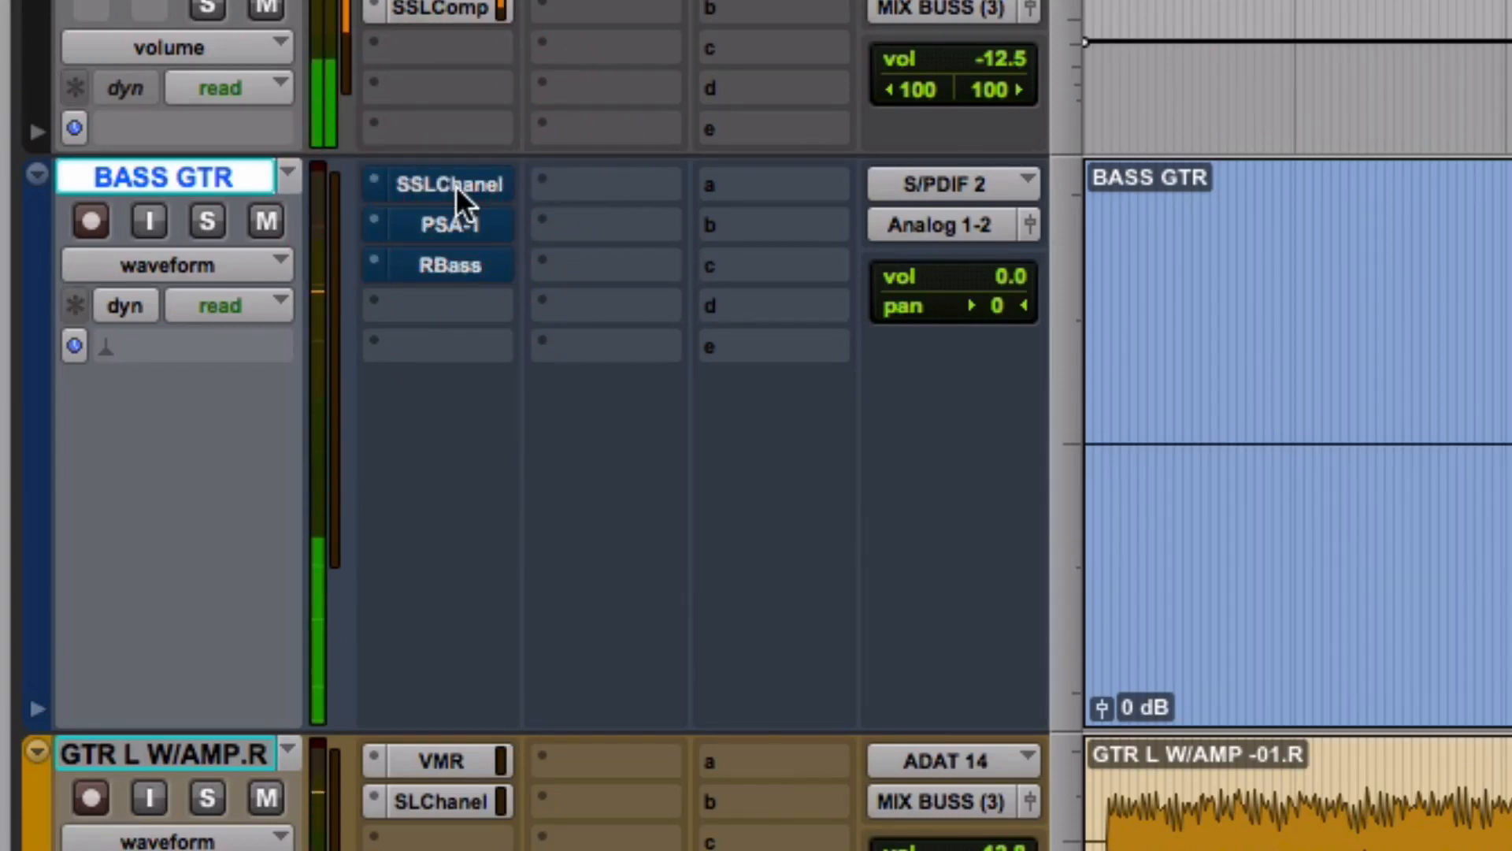
shift+super+click(456, 186)
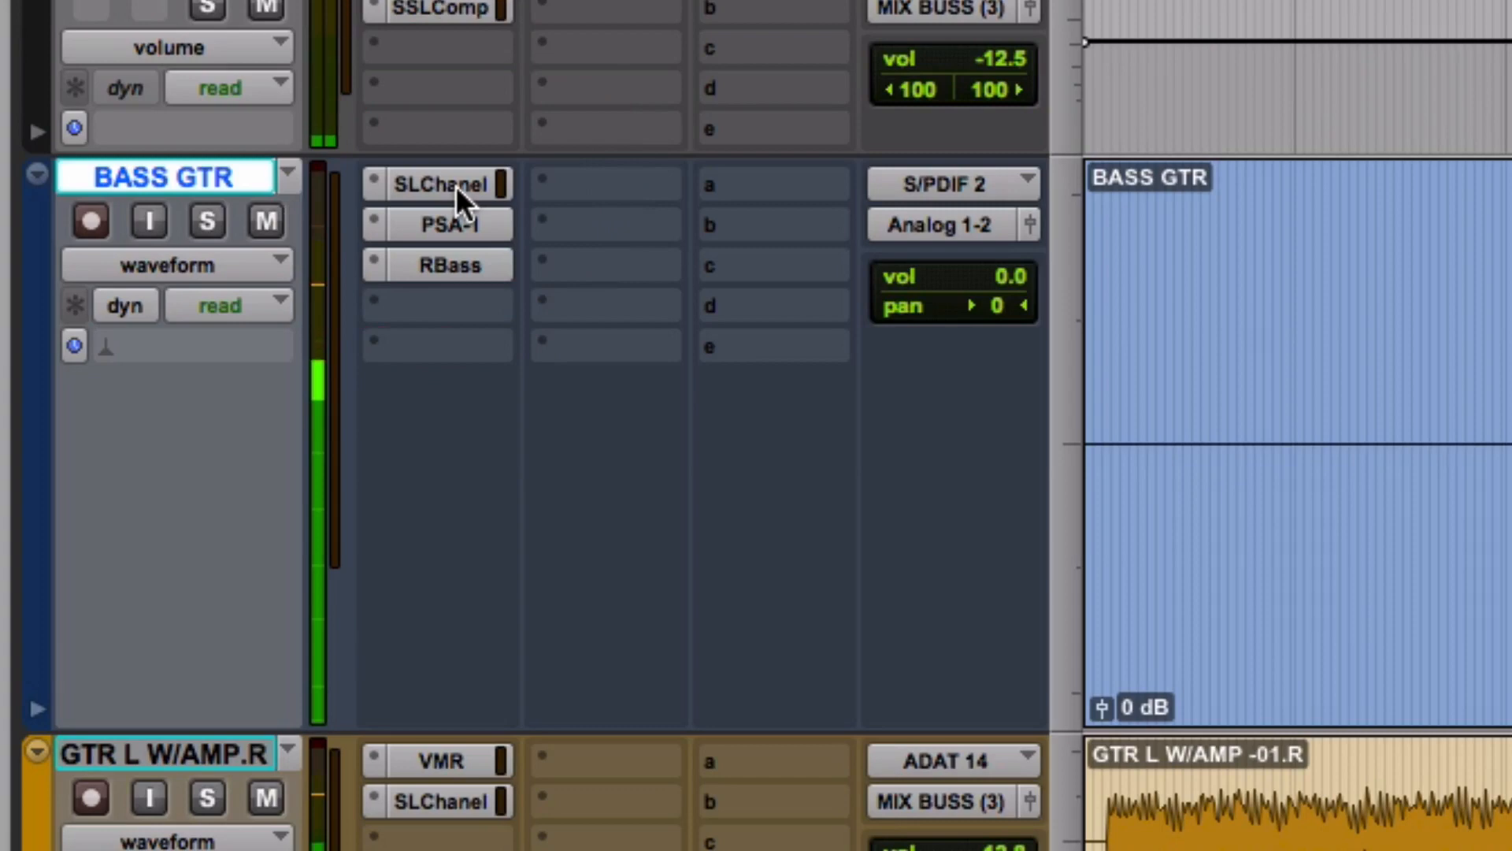
Step: Open RBass and SansAmp on BASS GTR during mix playback, and compare the whole insert chain bypassed and active again
click(461, 265)
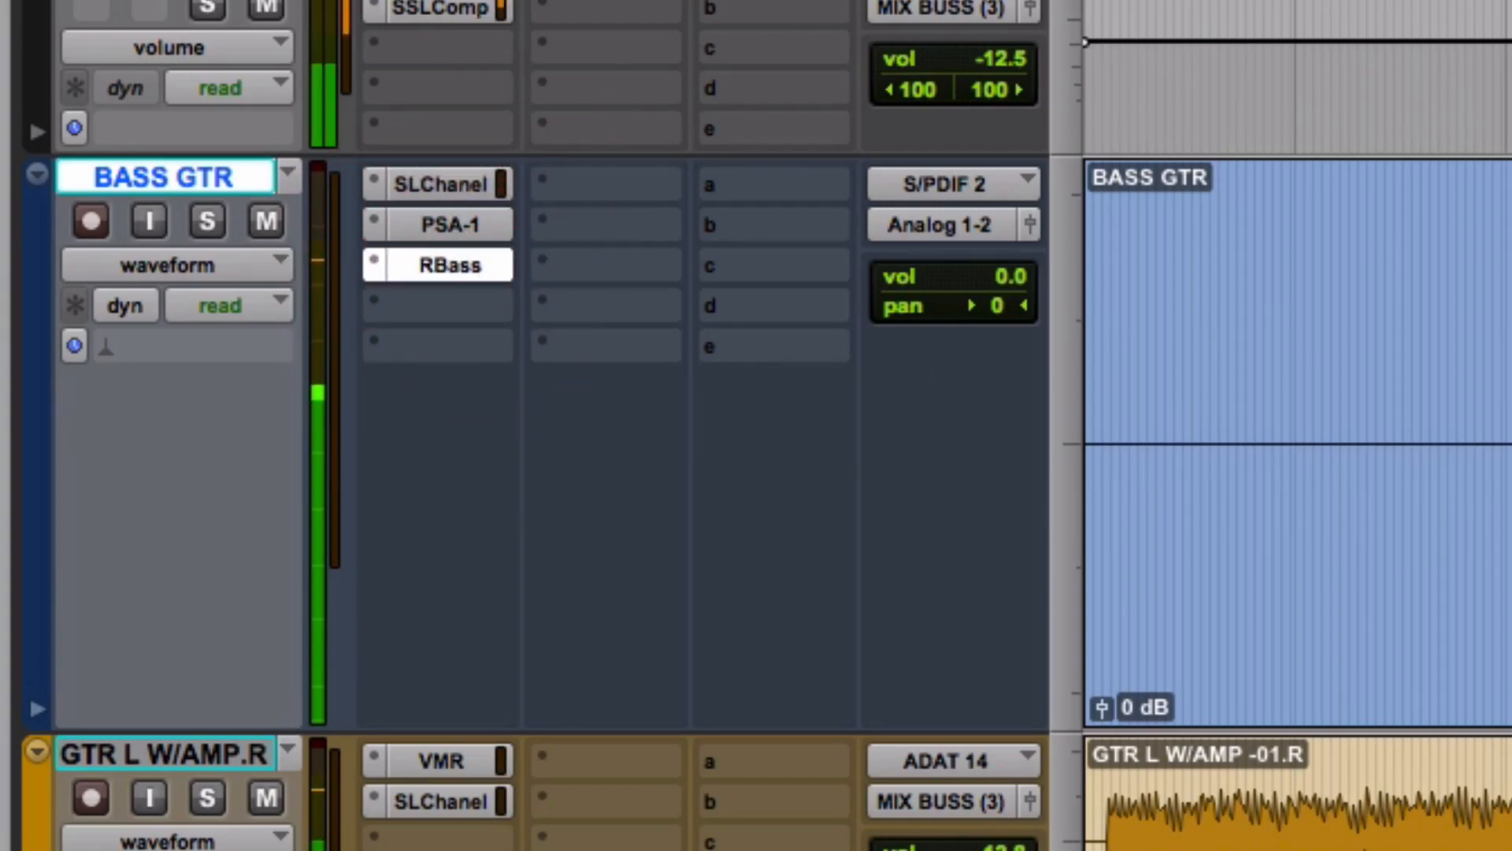
click(479, 221)
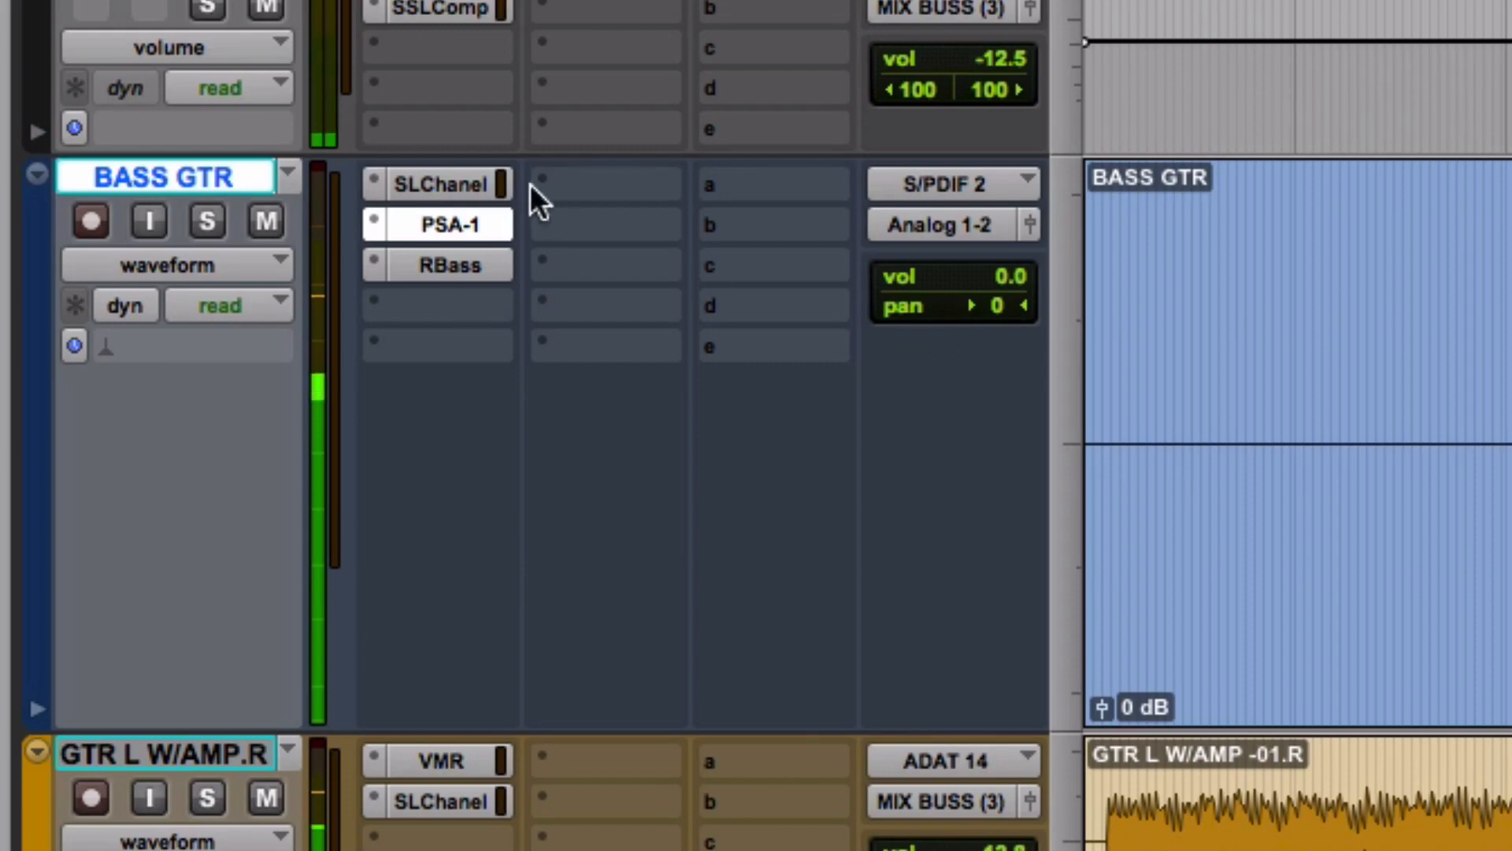
shift+super+click(464, 183)
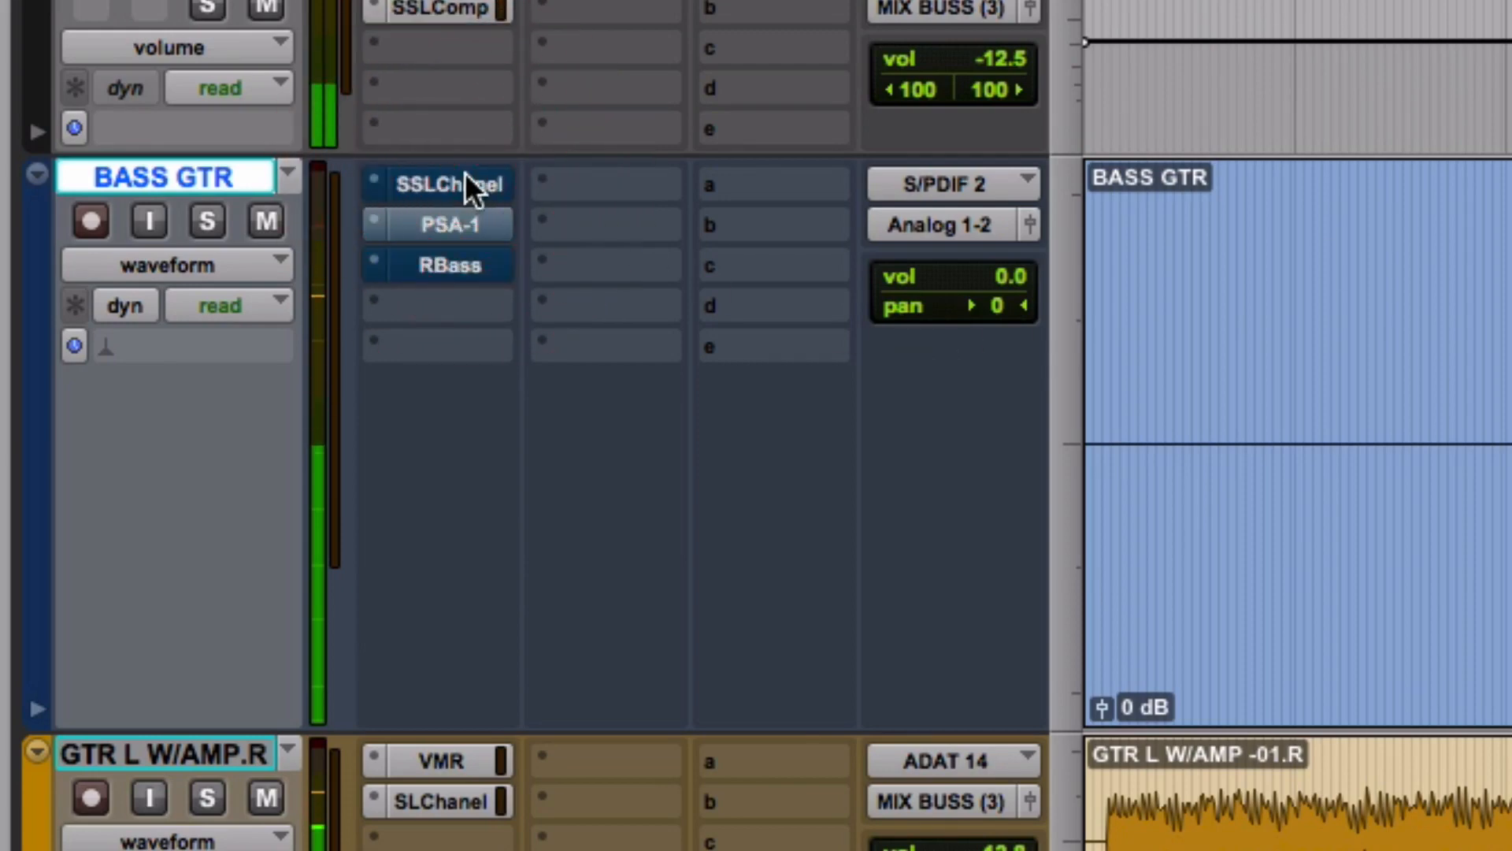
shift+super+click(466, 179)
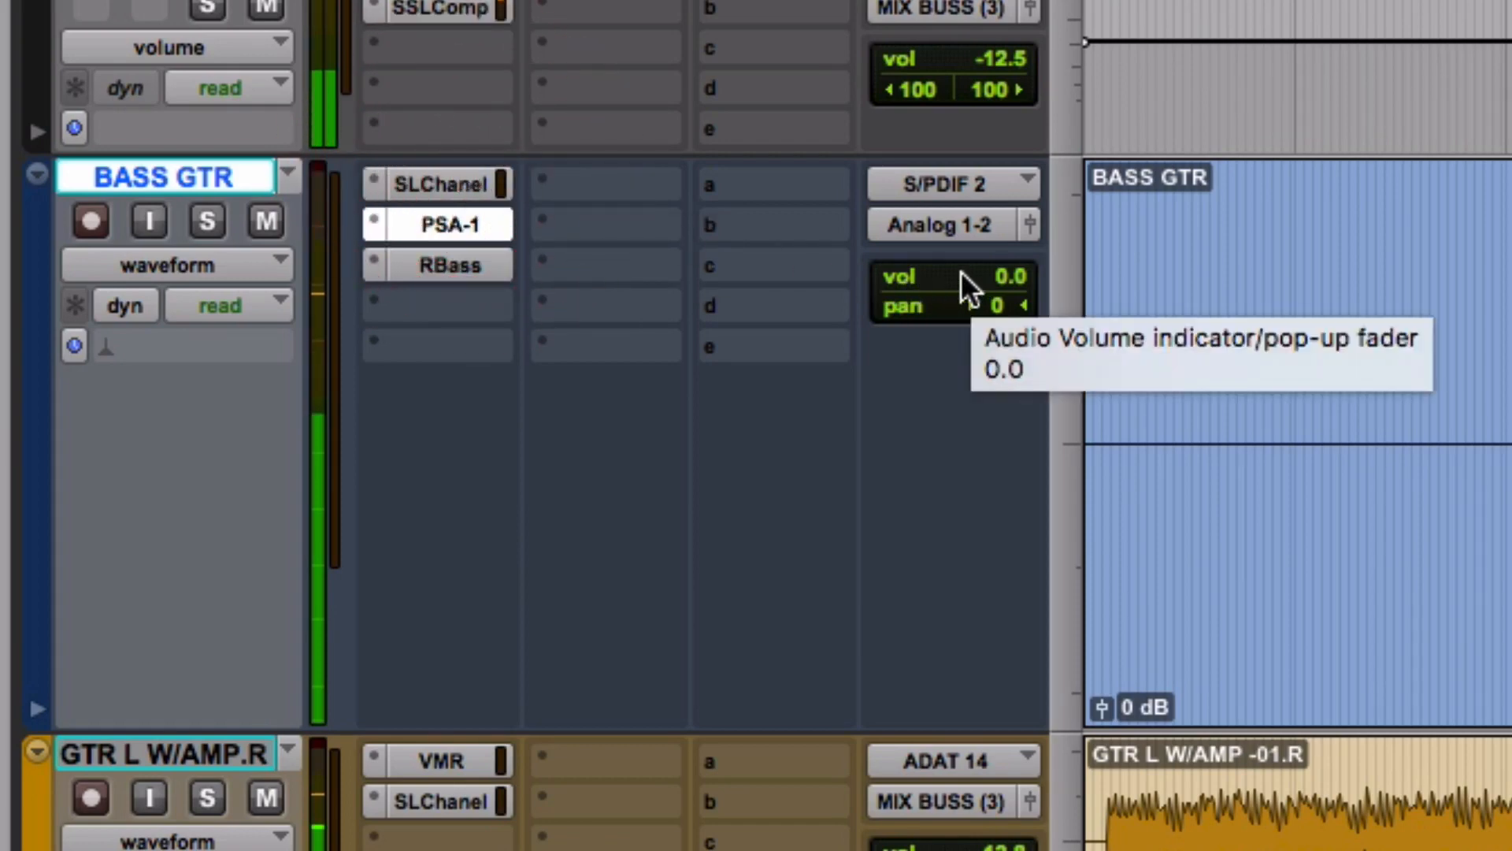
click(441, 179)
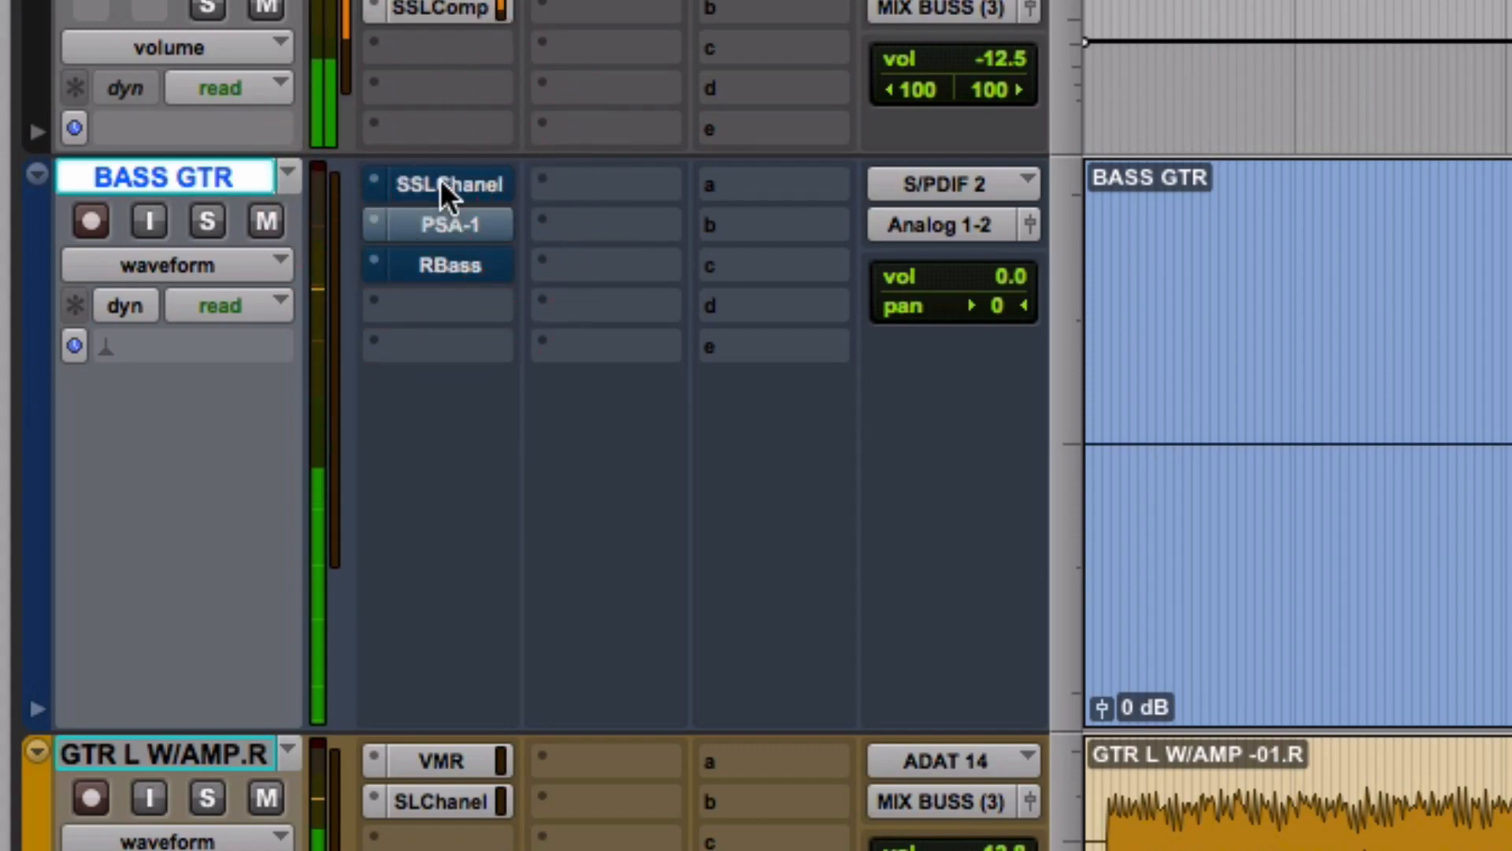
click(441, 180)
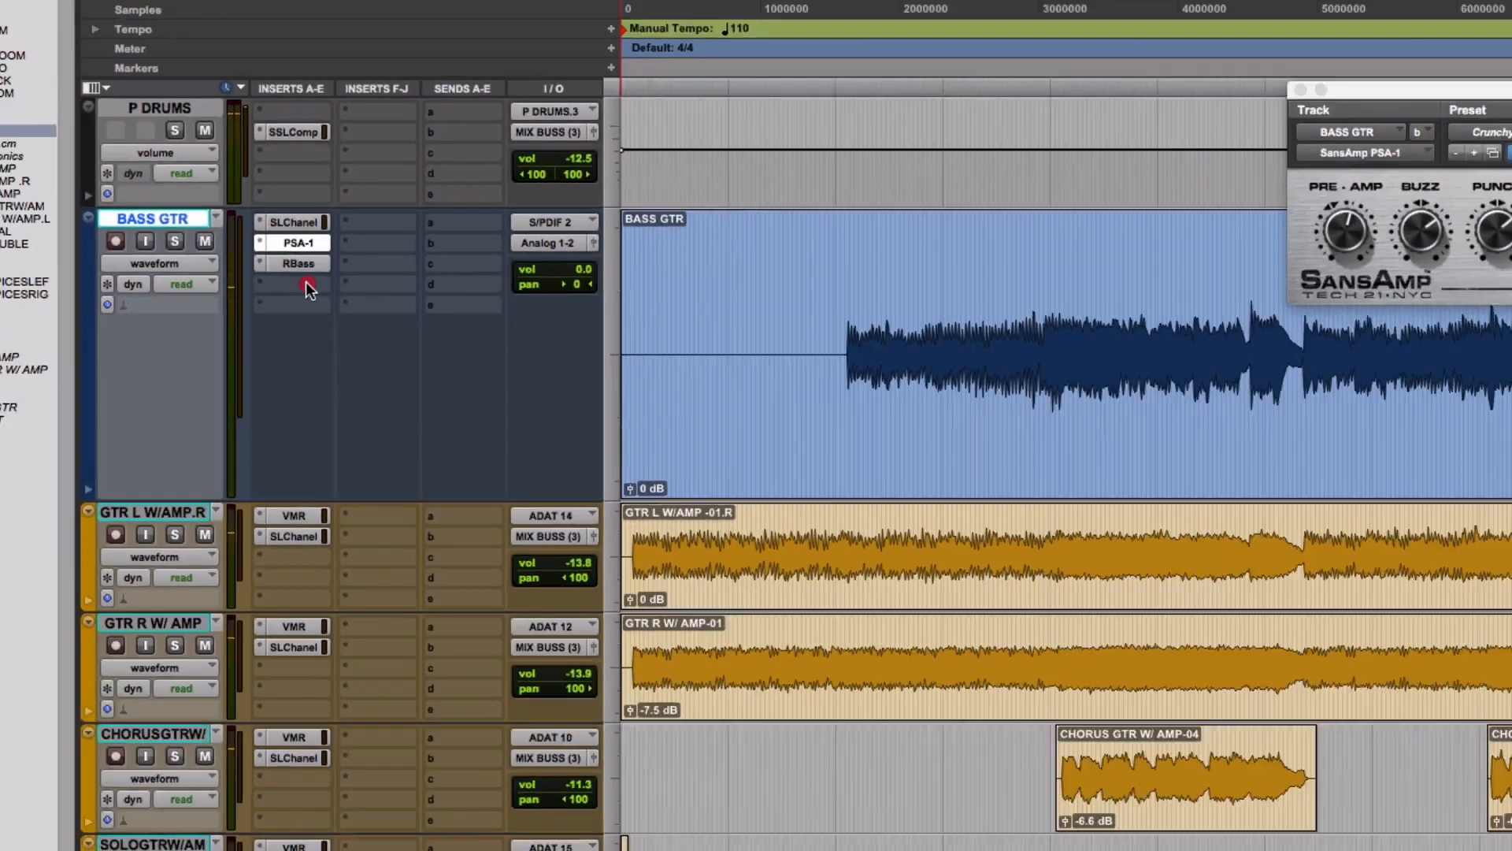
Step: Insert the mono Trim plug-in in BASS GTR's fourth insert slot and lower its gain to -3.8 dB
click(438, 306)
mouse_move(523, 400)
mouse_move(315, 310)
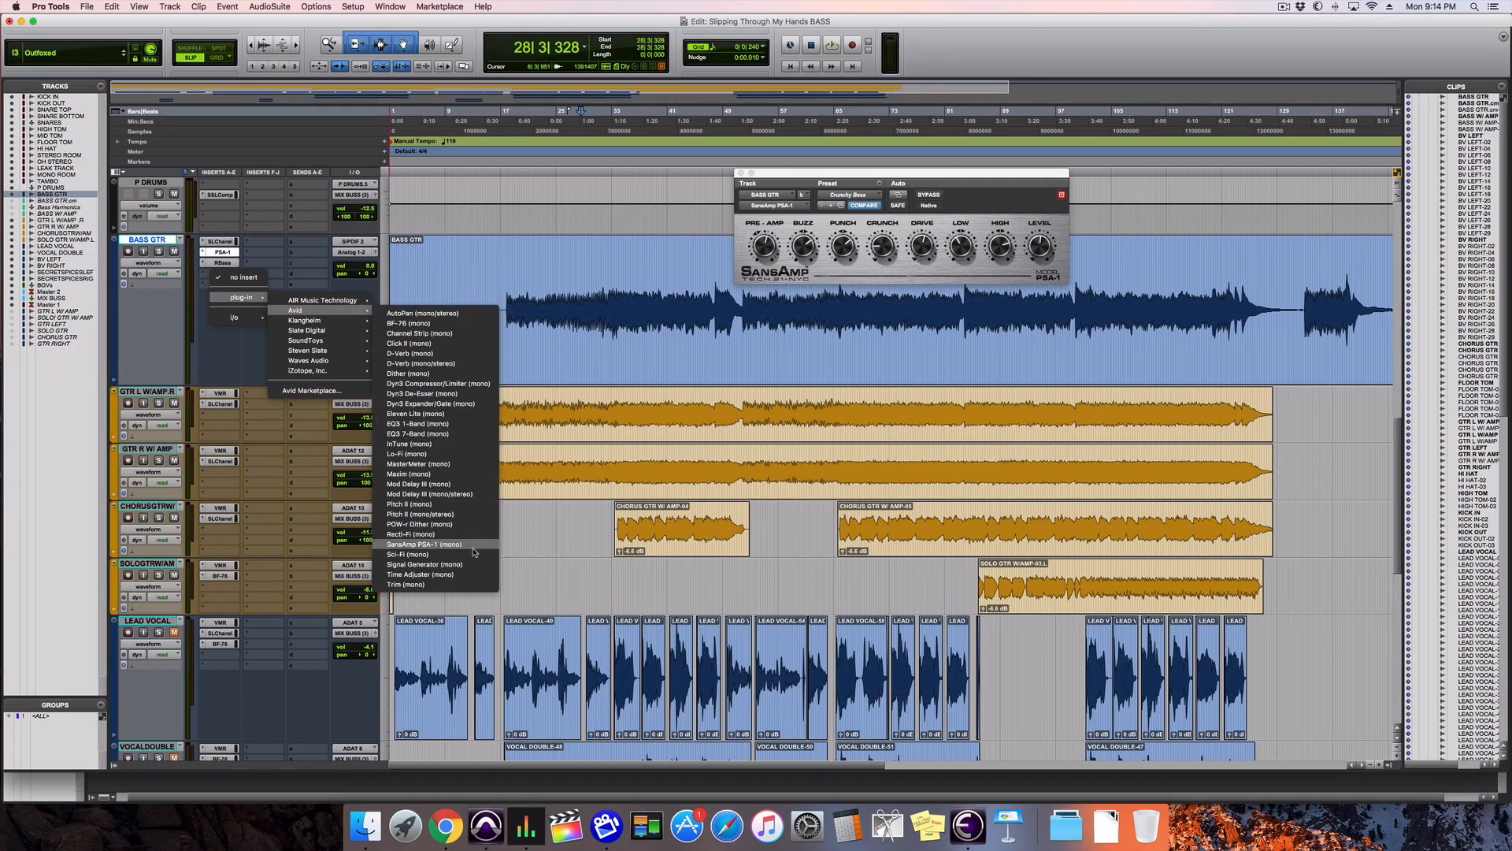
click(472, 583)
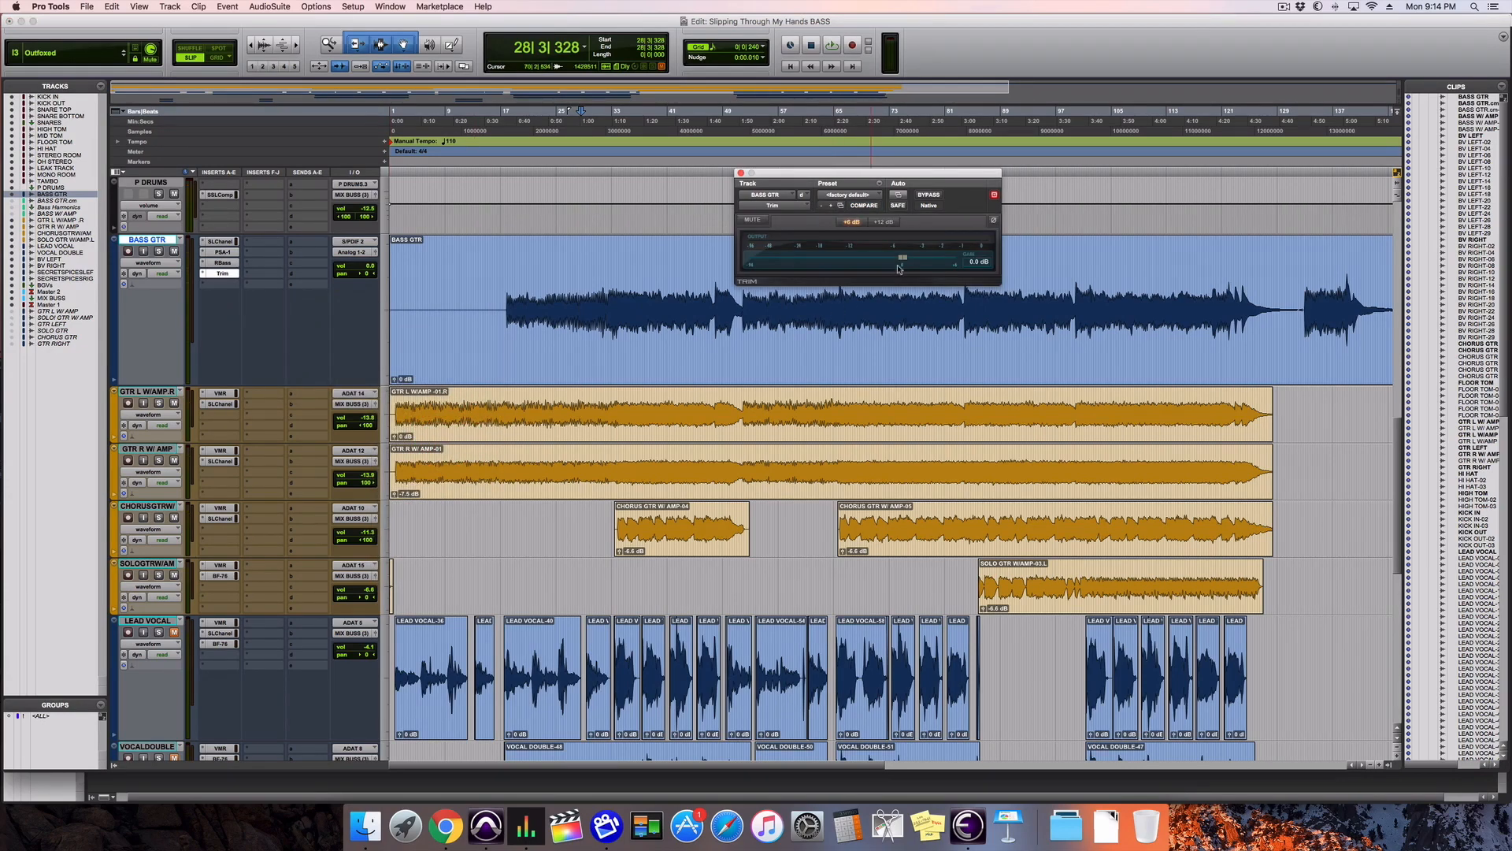
drag(903, 259, 883, 261)
Step: Play BASS GTR soloed, compare Trim bypassed and active, and lower its gain to -4.9 dB
click(160, 251)
key(space)
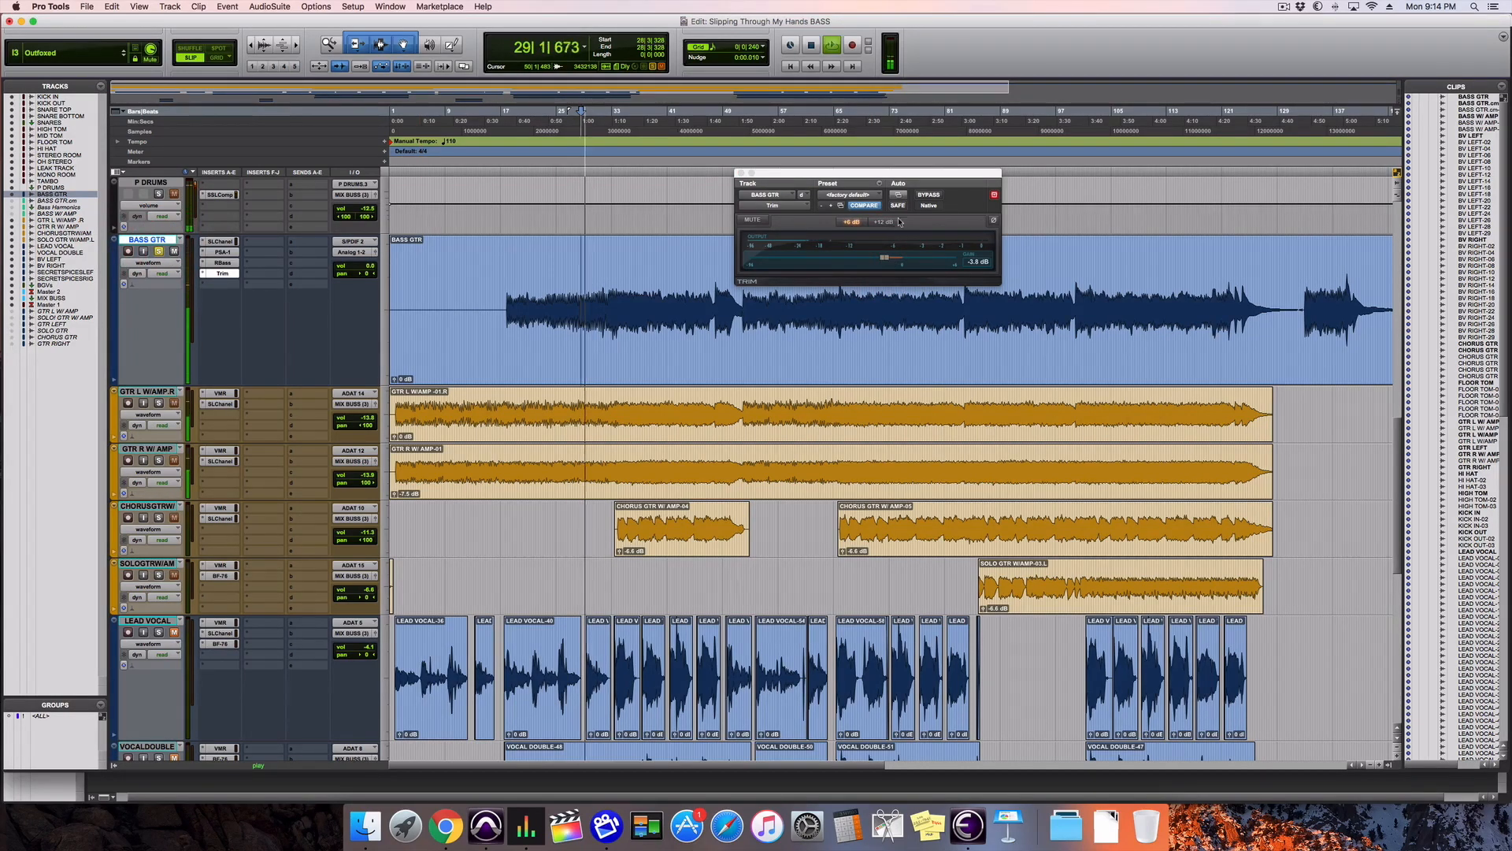
click(932, 196)
click(932, 196)
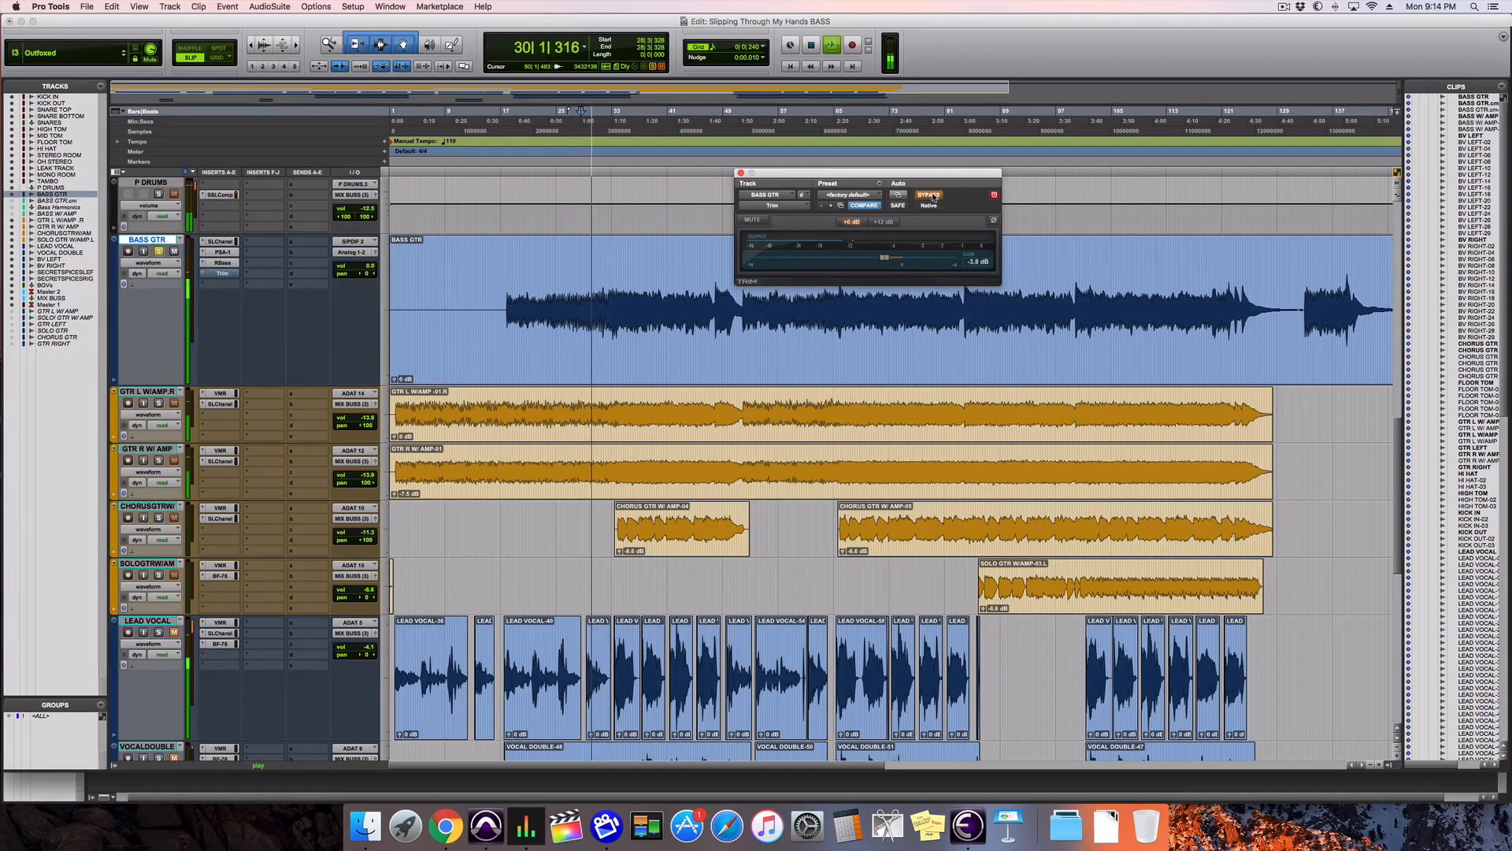
click(931, 196)
drag(885, 258, 879, 258)
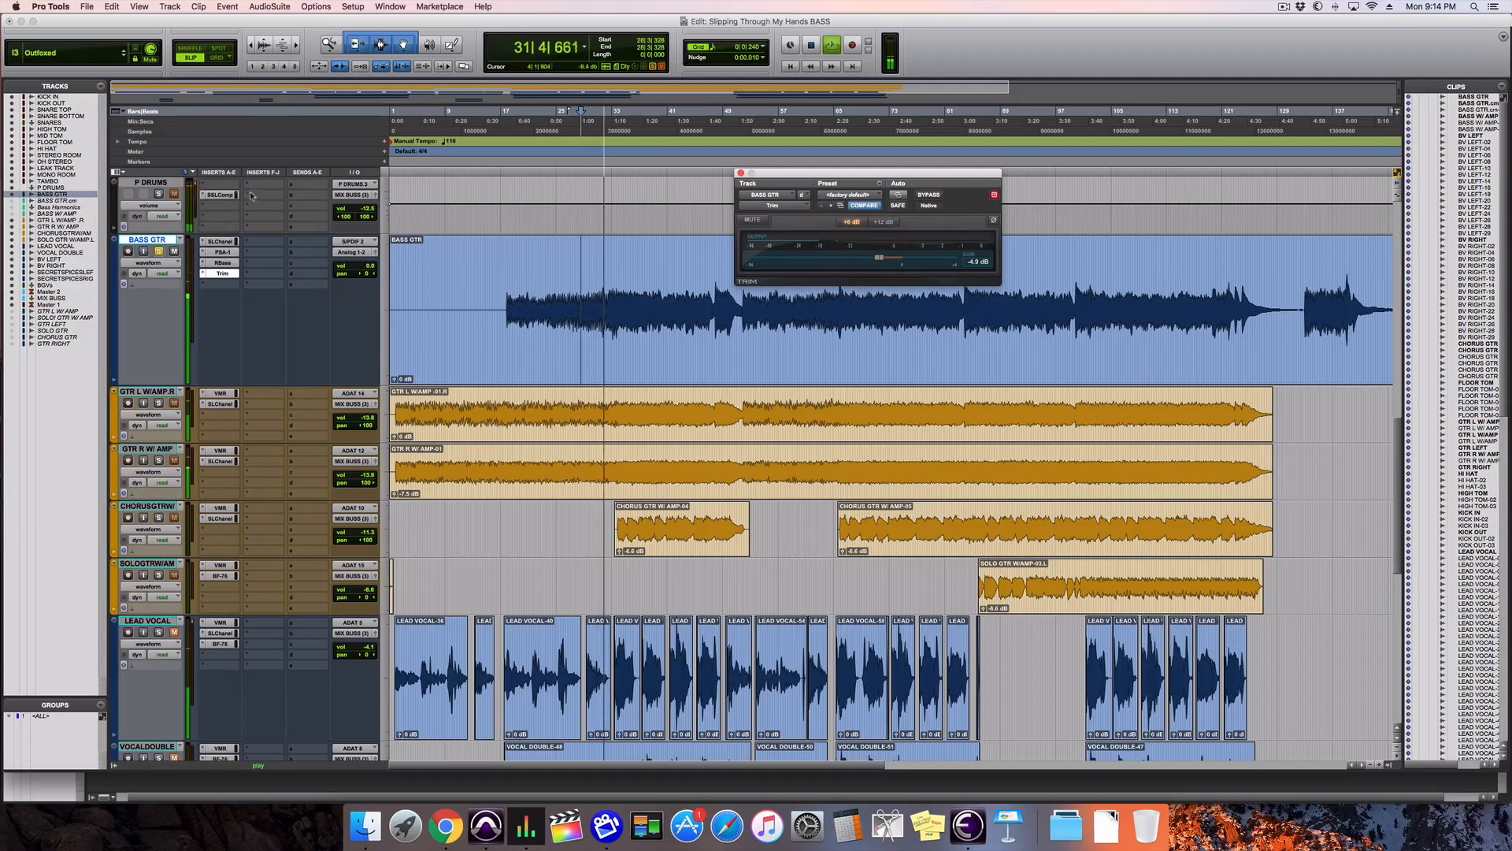
Step: Level-match the soloed bass by comparing all inserts bypassed and active and setting Trim's gain to -4.2 dB, and stop playback
shift+super+click(225, 242)
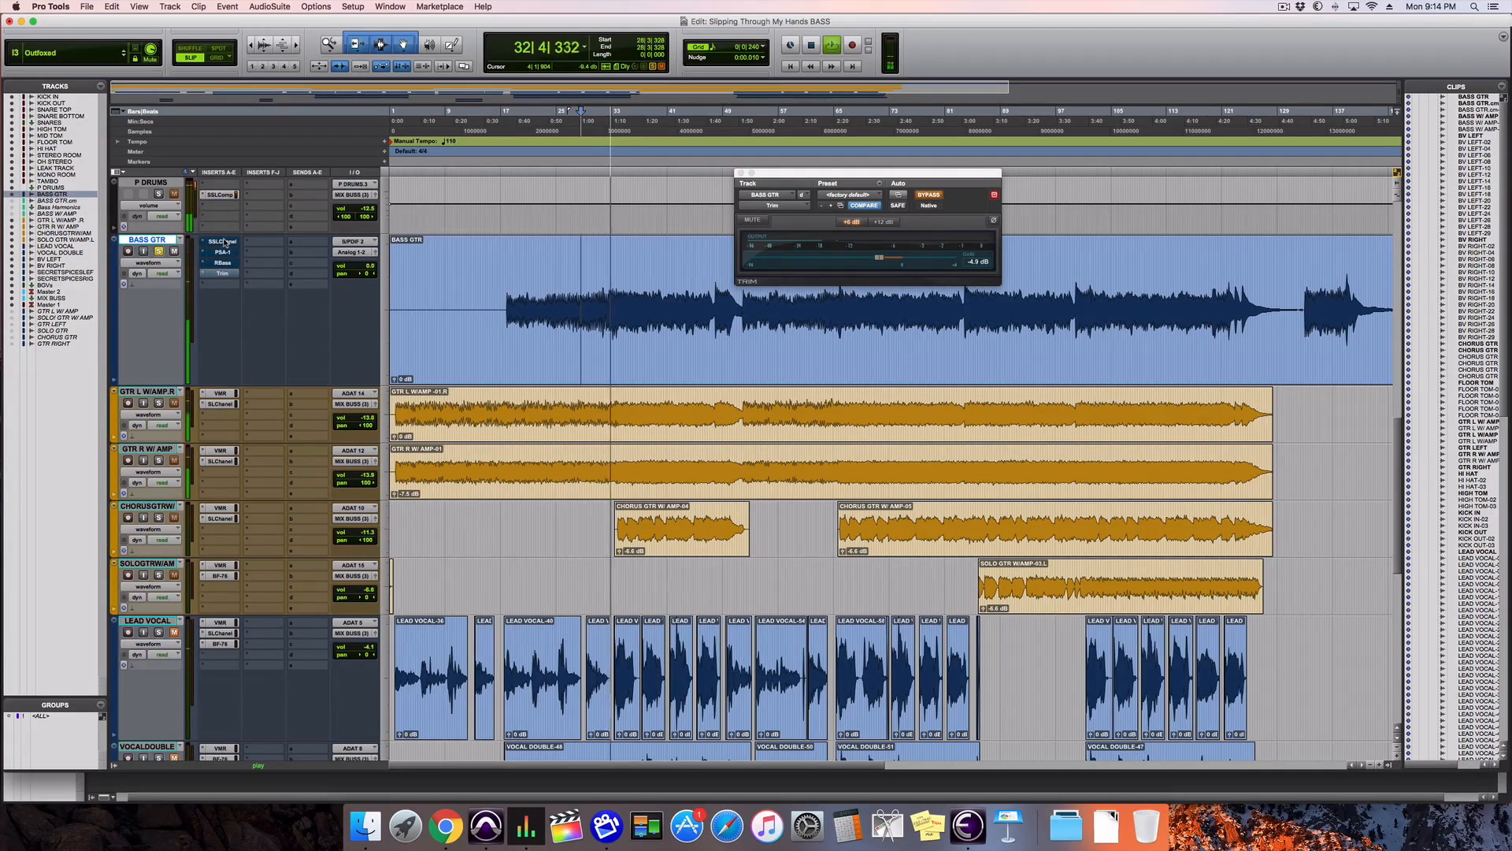
shift+super+click(224, 243)
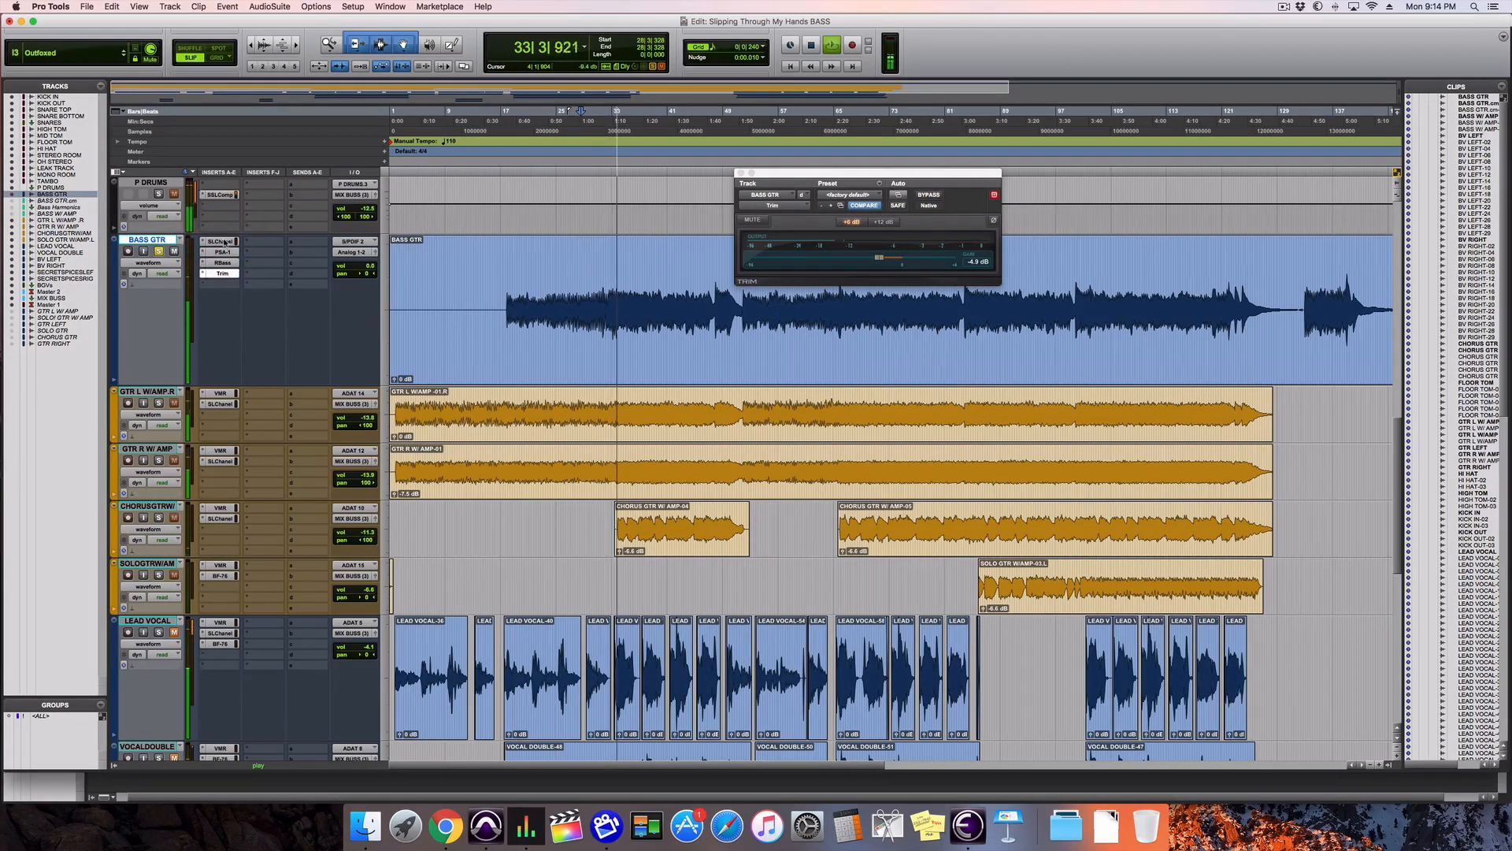
shift+super+click(224, 243)
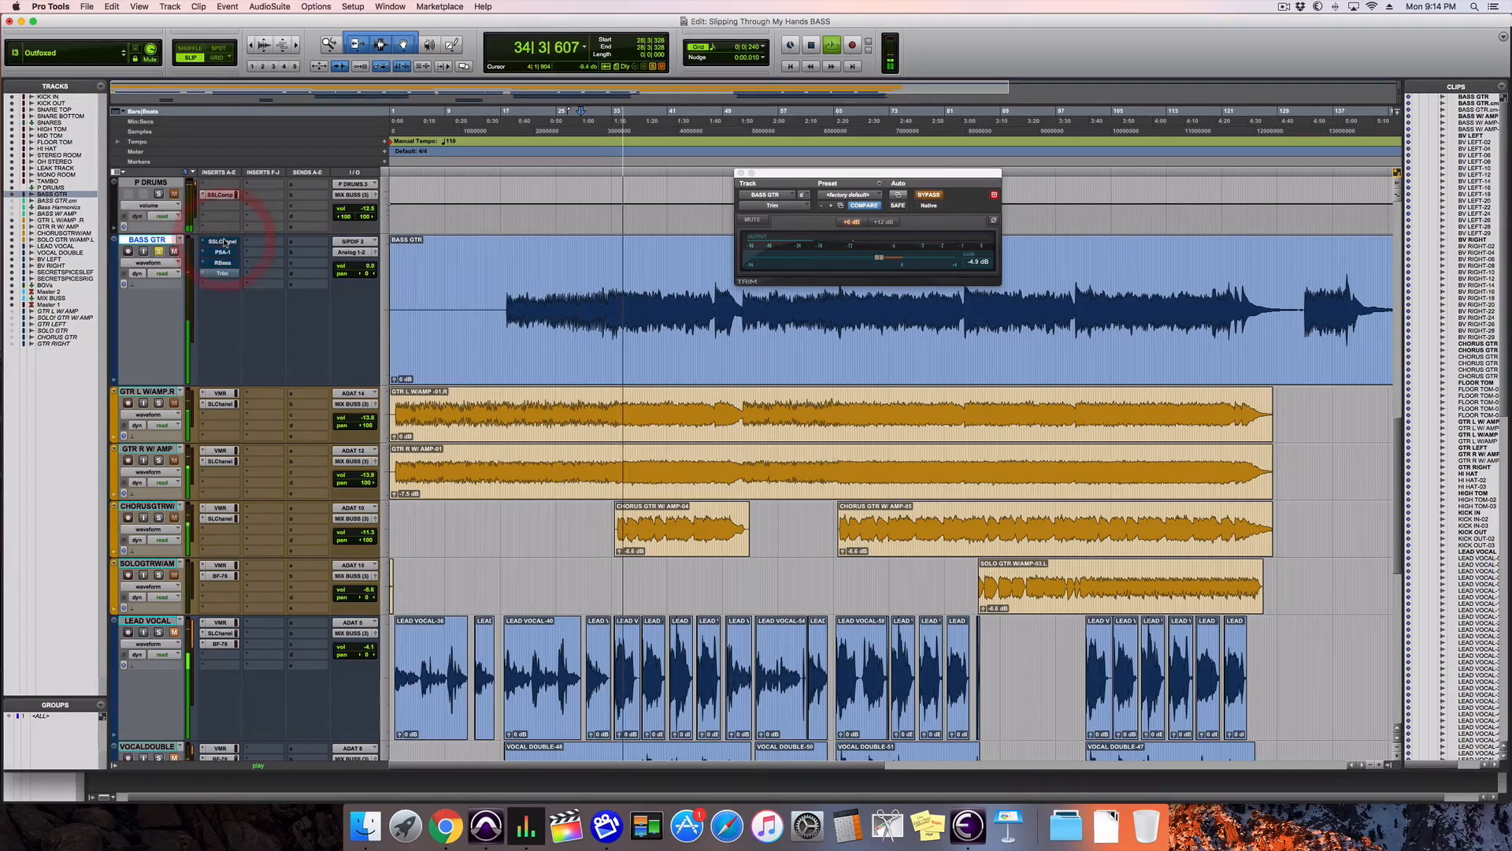
shift+super+click(225, 243)
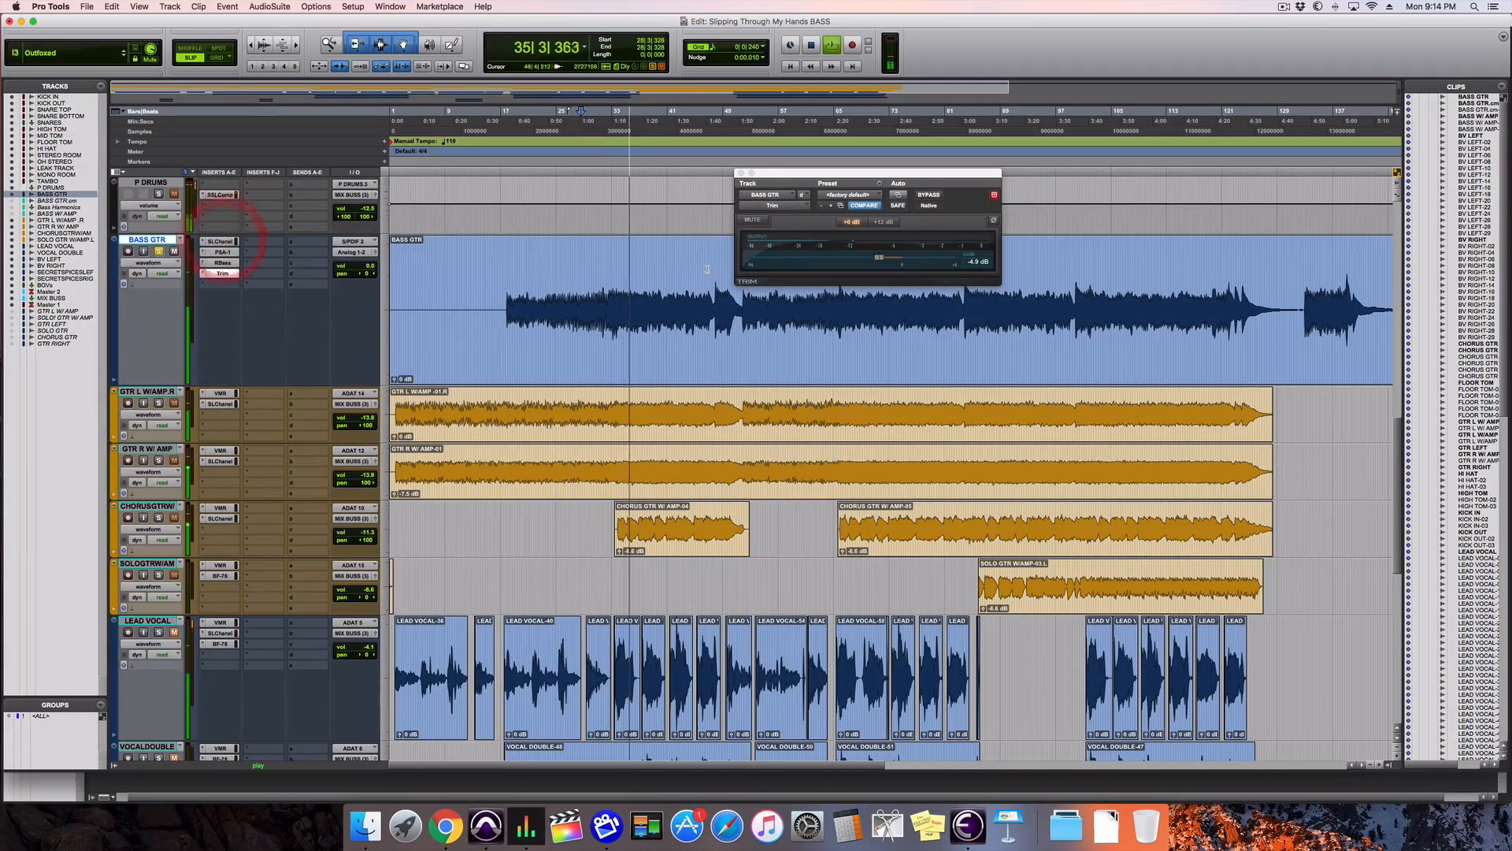
drag(870, 262, 881, 259)
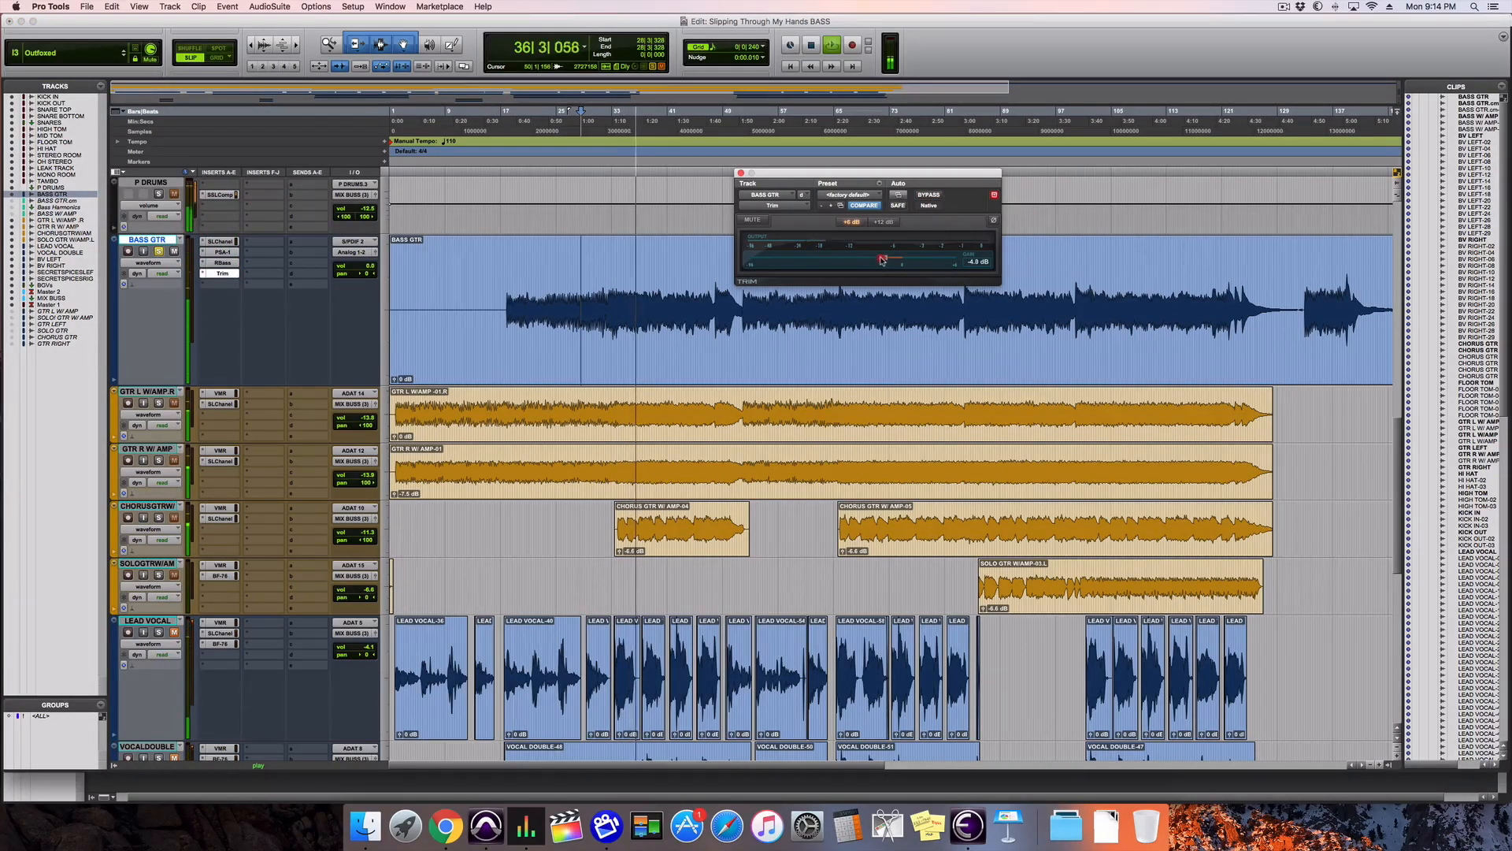
shift+super+click(223, 243)
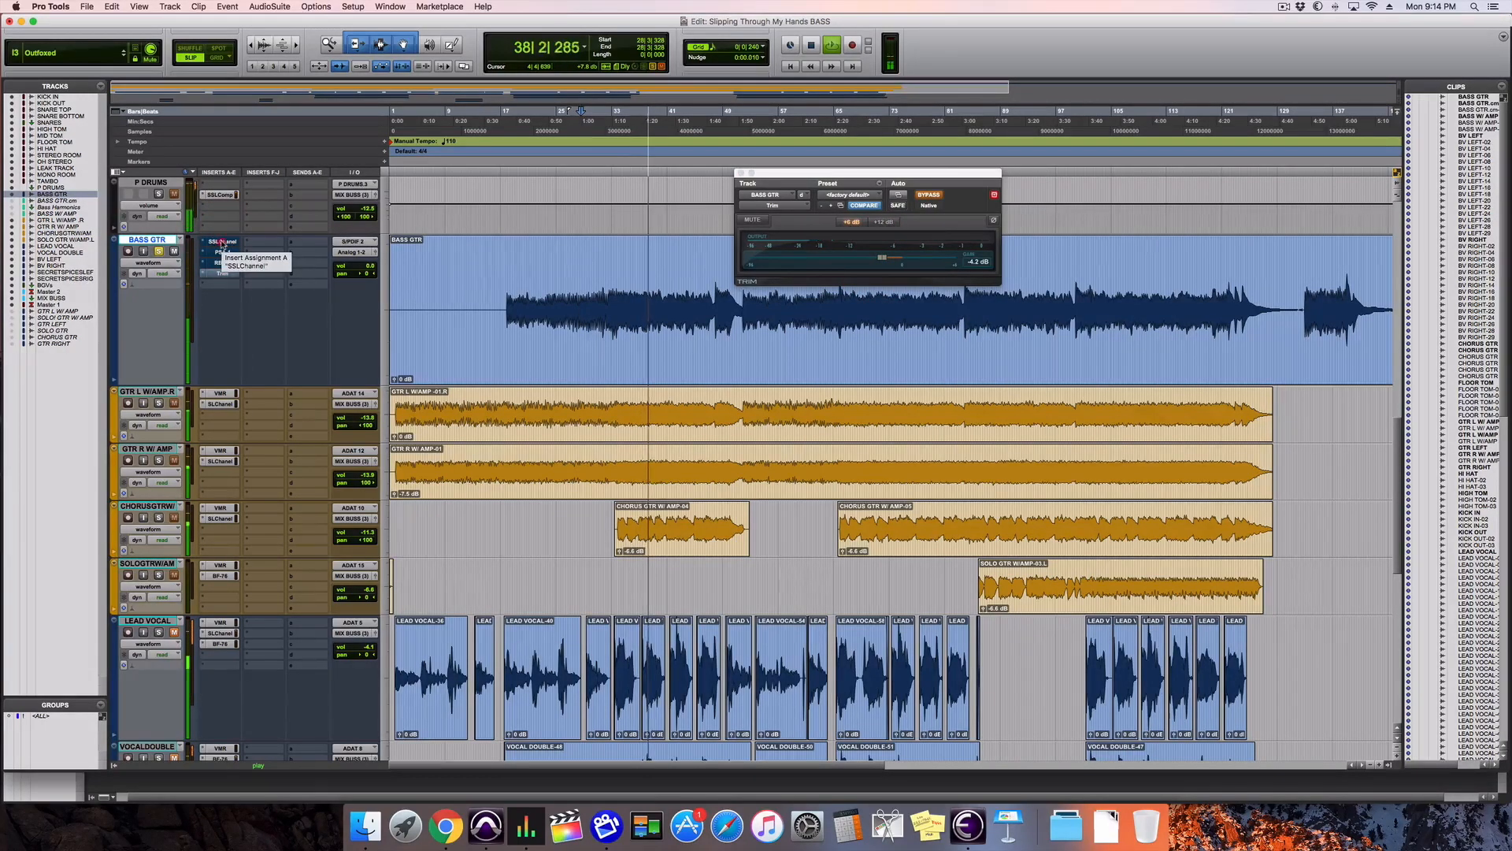
shift+super+click(223, 243)
key(space)
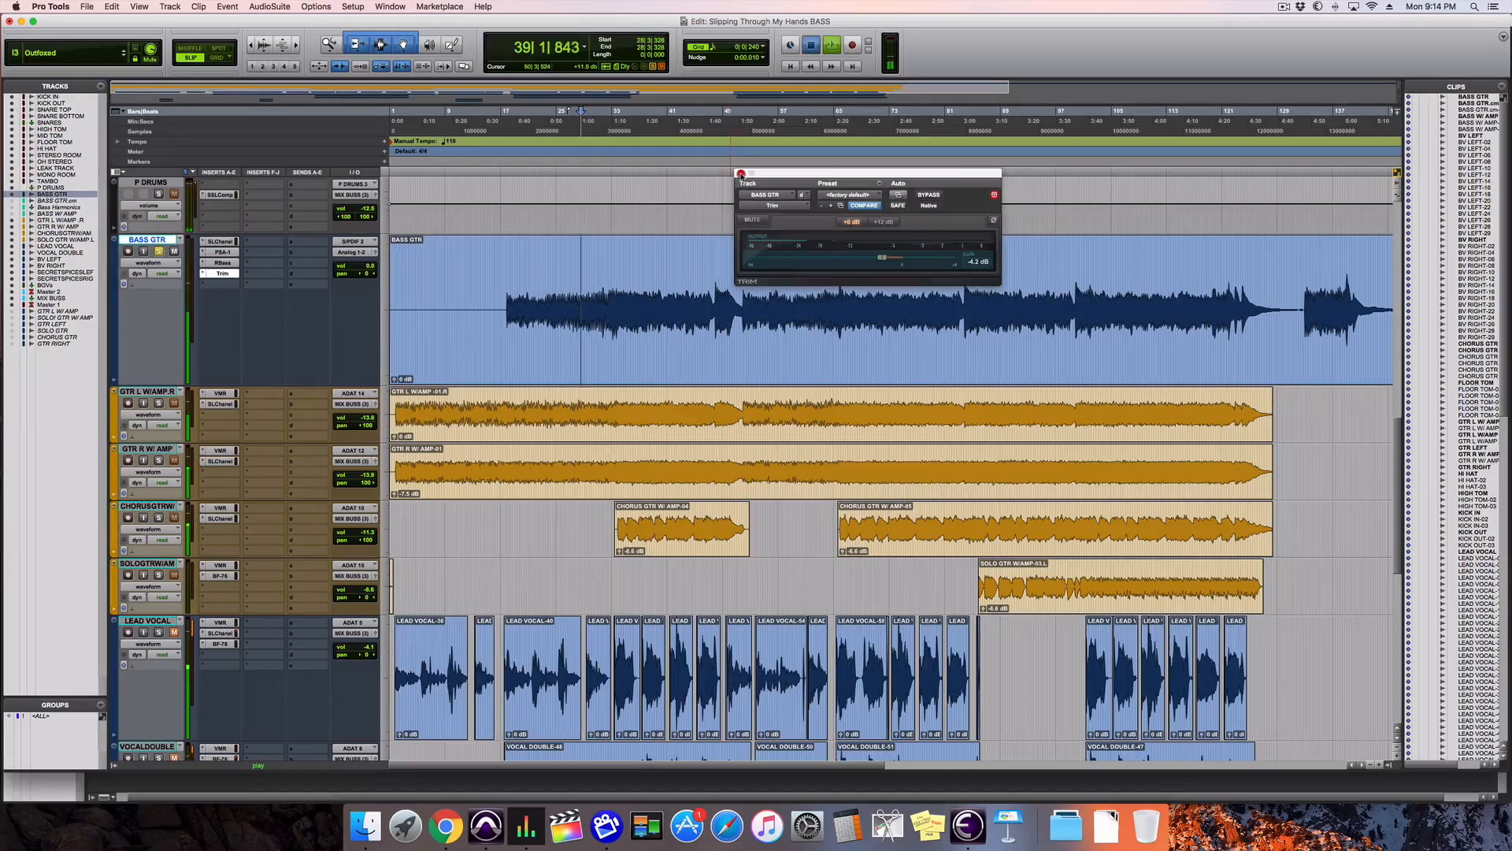
Step: Close the Trim window, unsolo BASS GTR and play the full mix, comparing all four bass inserts bypassed and active
click(739, 173)
click(158, 250)
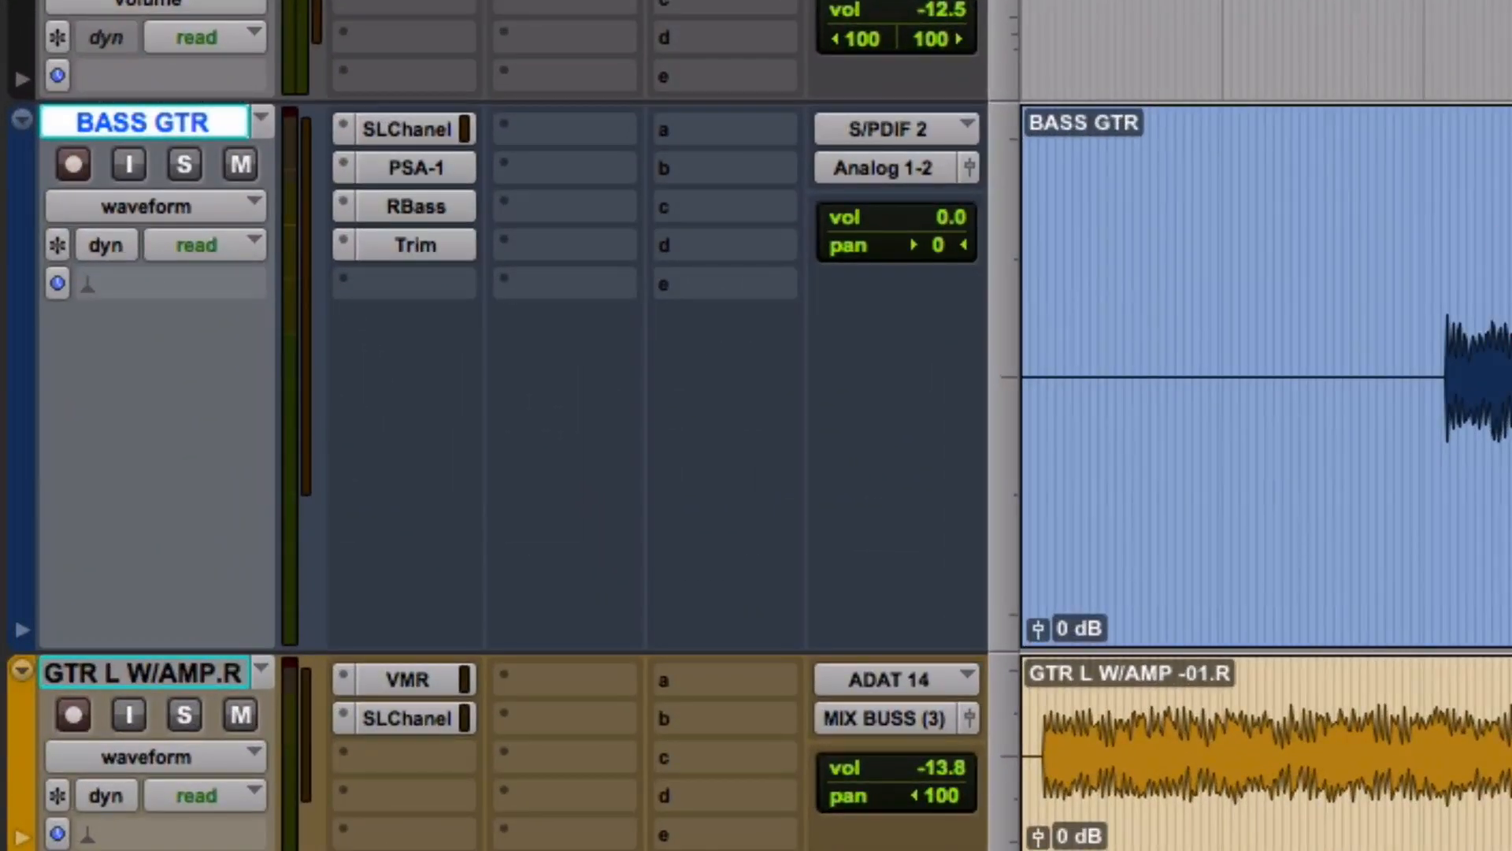
key(space)
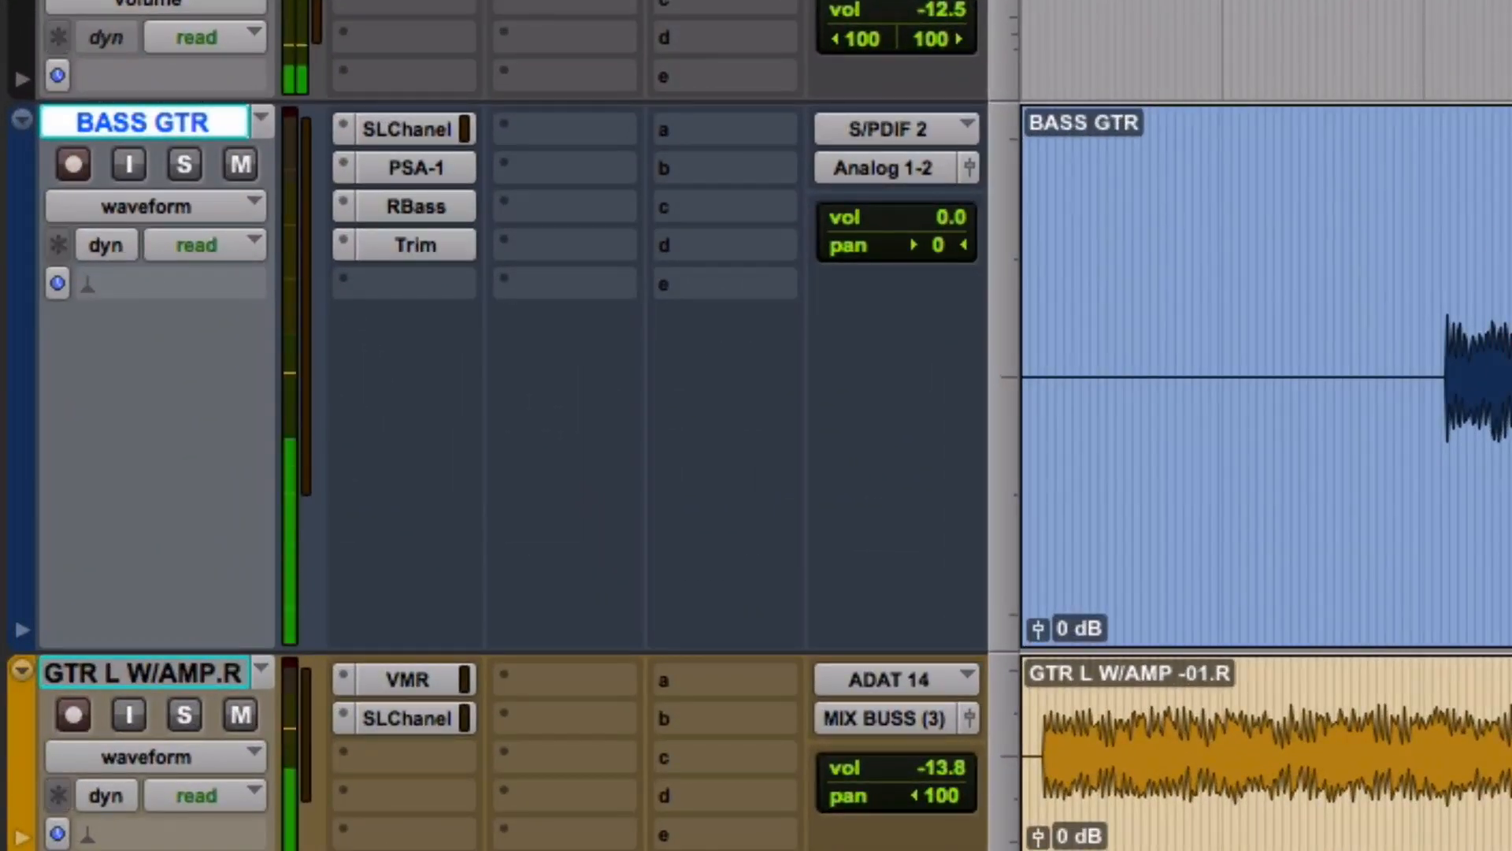
shift+super+click(426, 125)
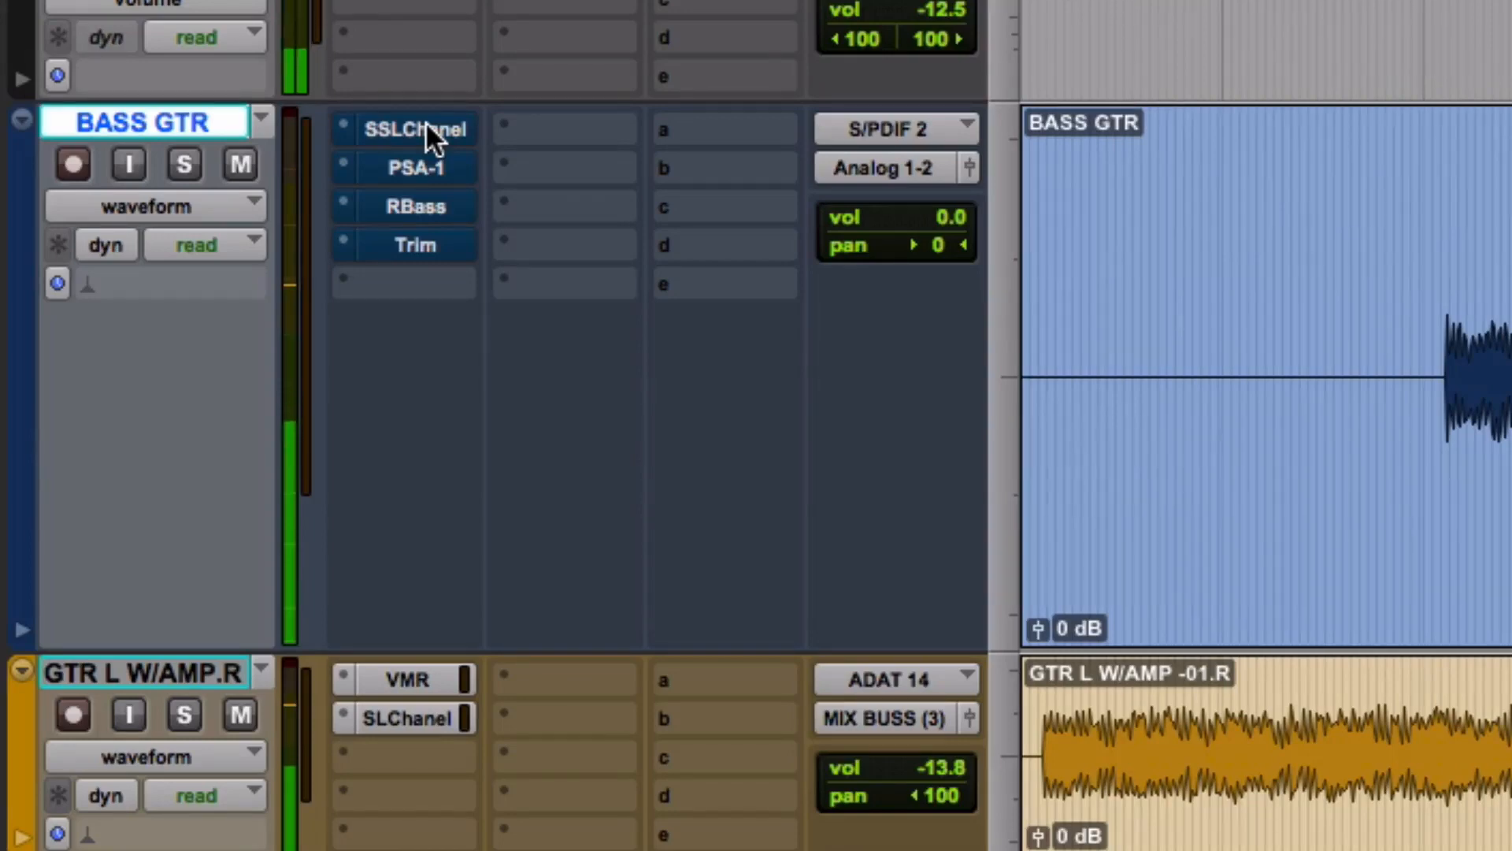
shift+super+click(425, 121)
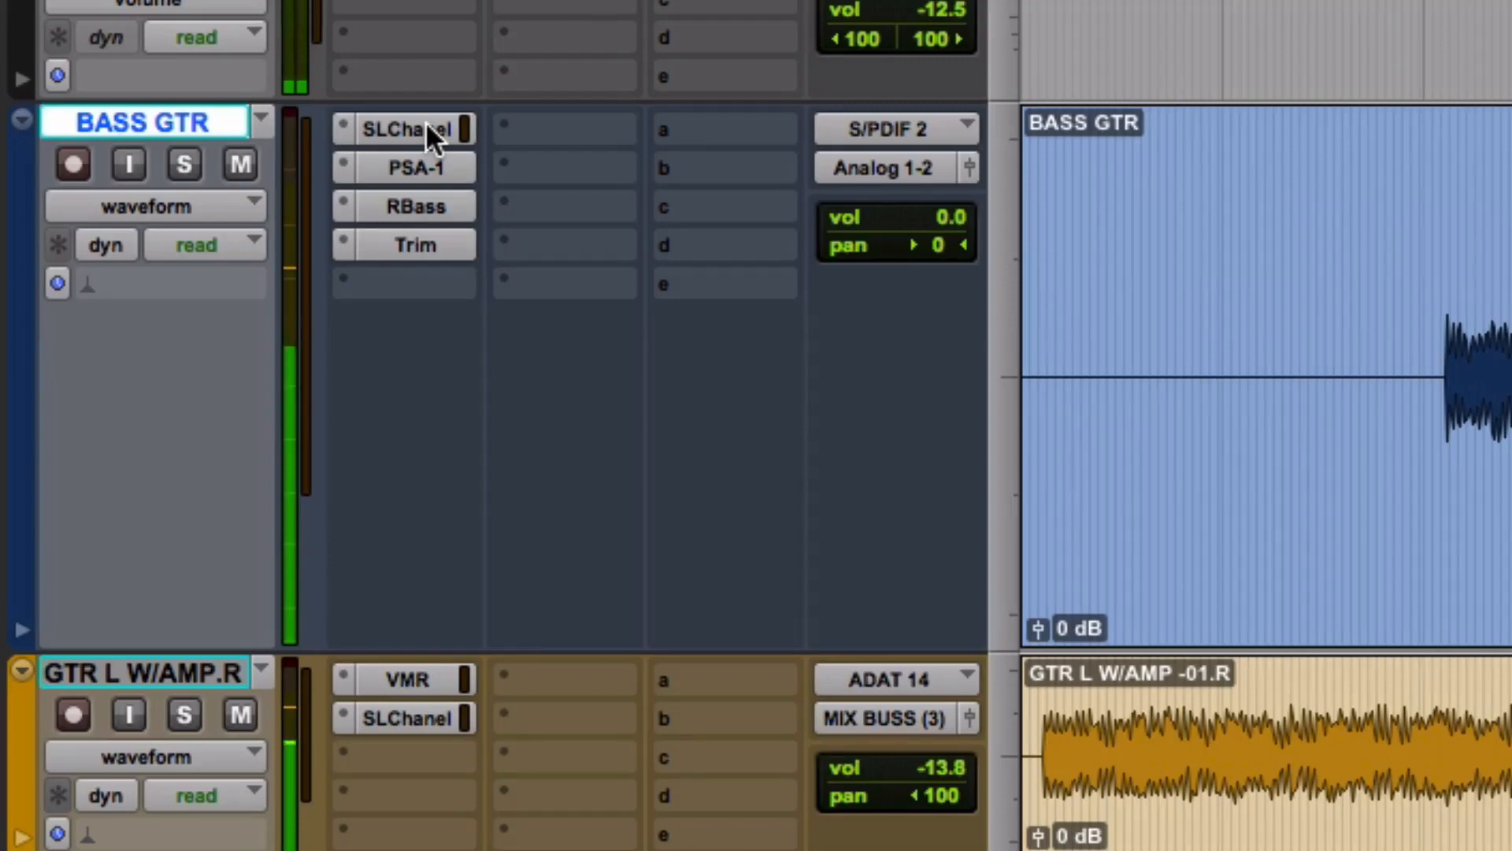
shift+super+click(426, 130)
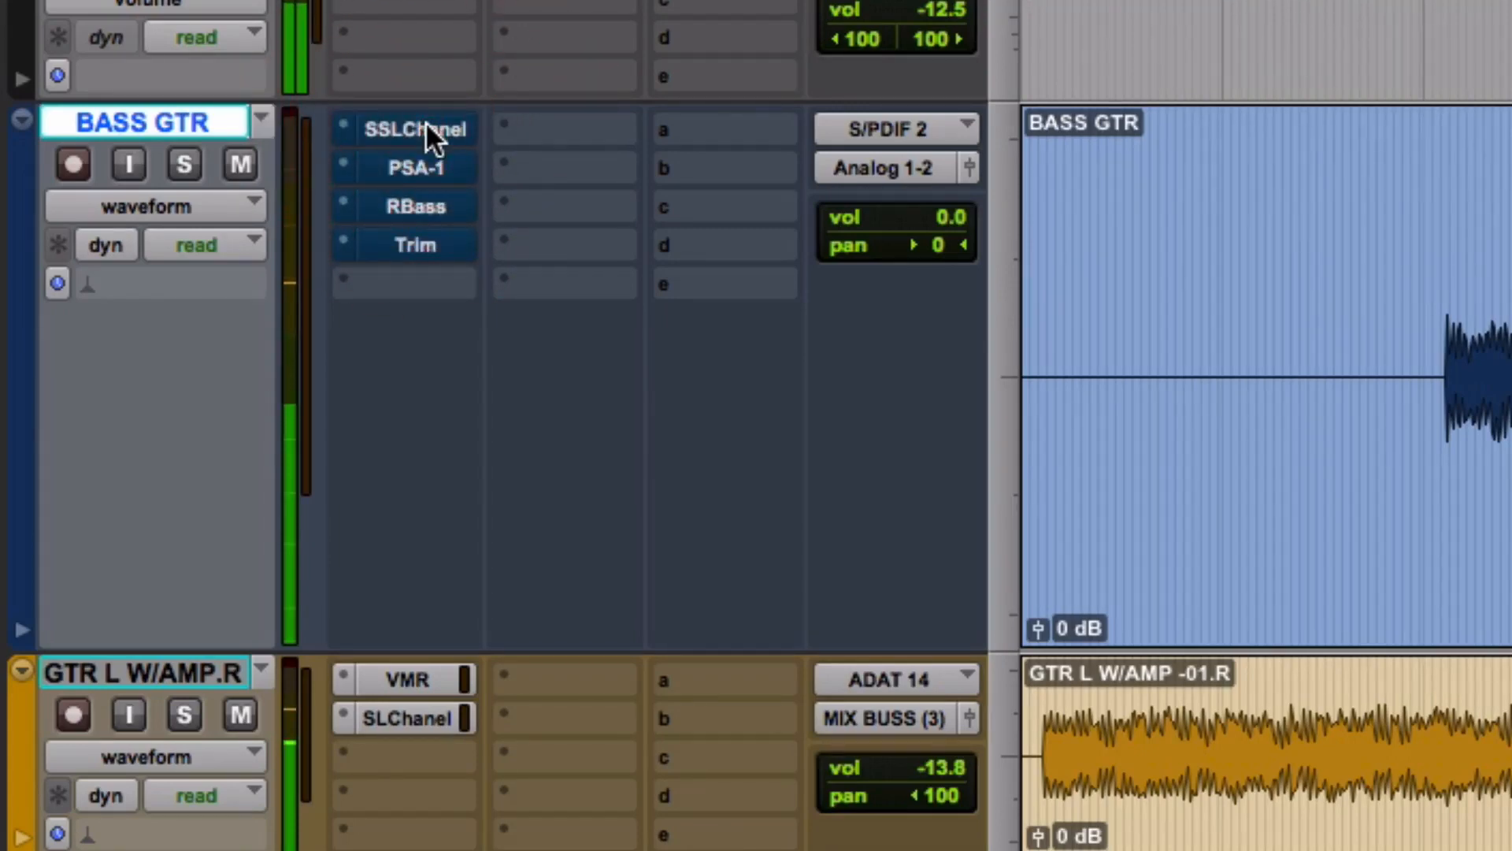
shift+super+click(425, 129)
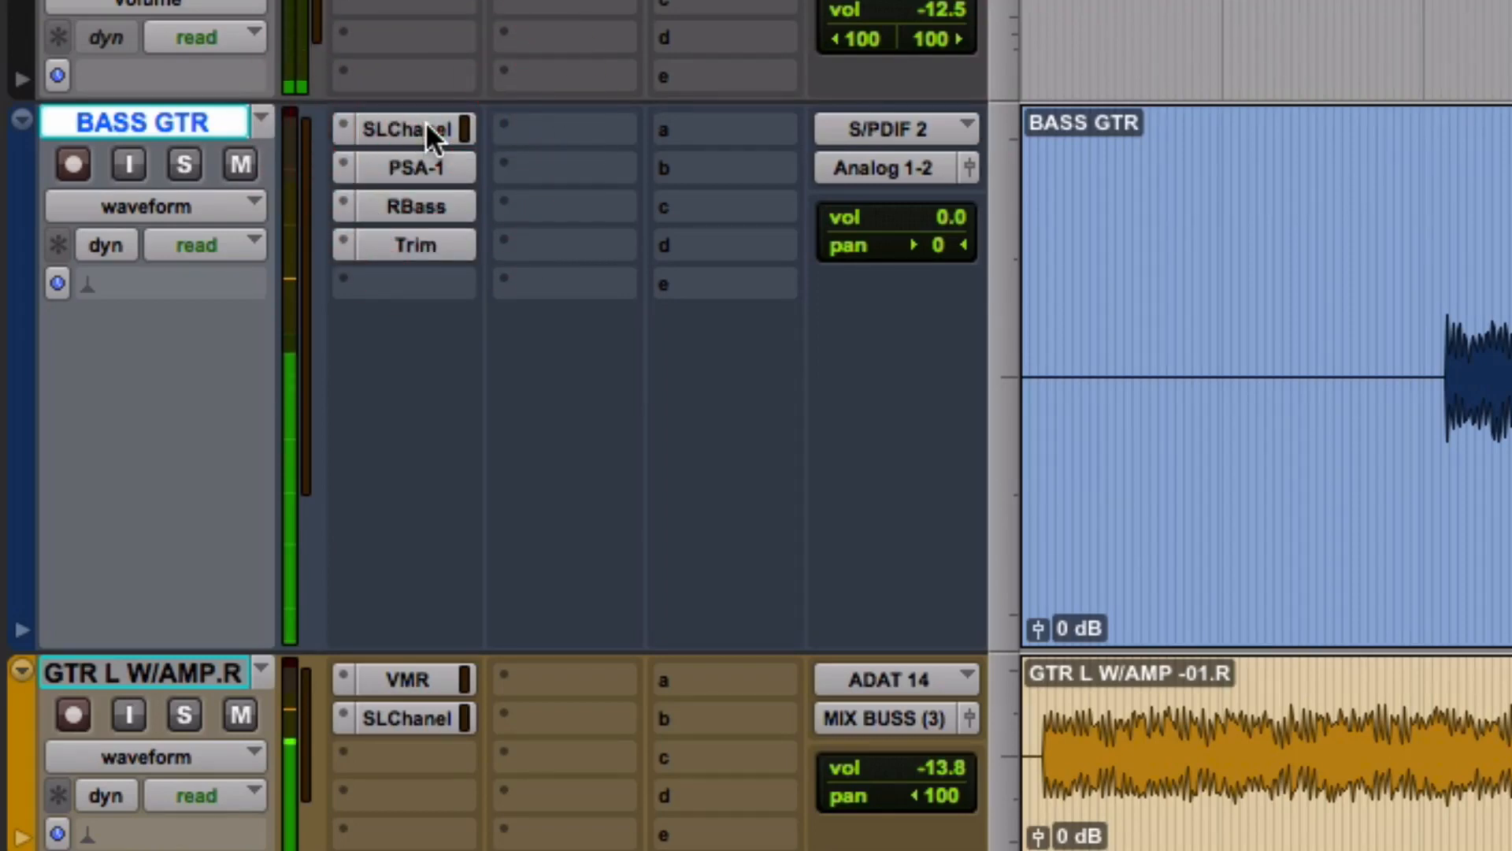